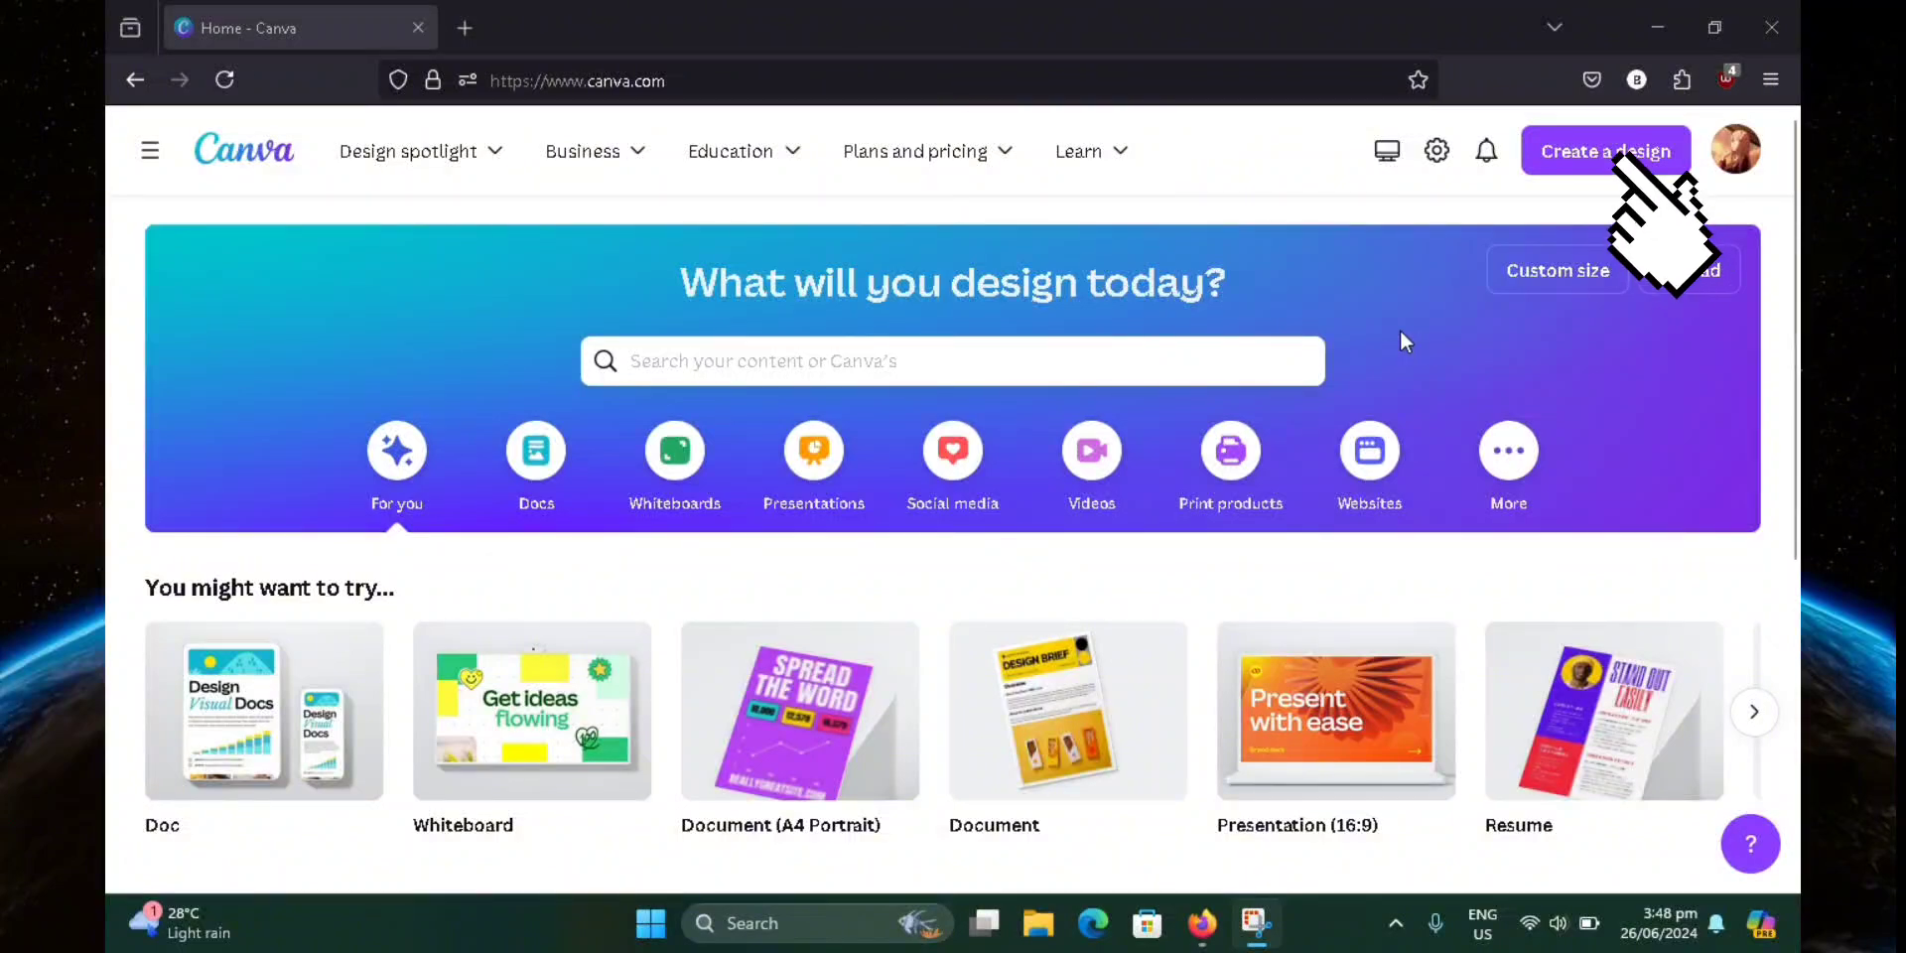
Create a Document (A4 Portrait) design and apply the Minimalist & Professional Meeting Minutes template to its page.
click(1593, 167)
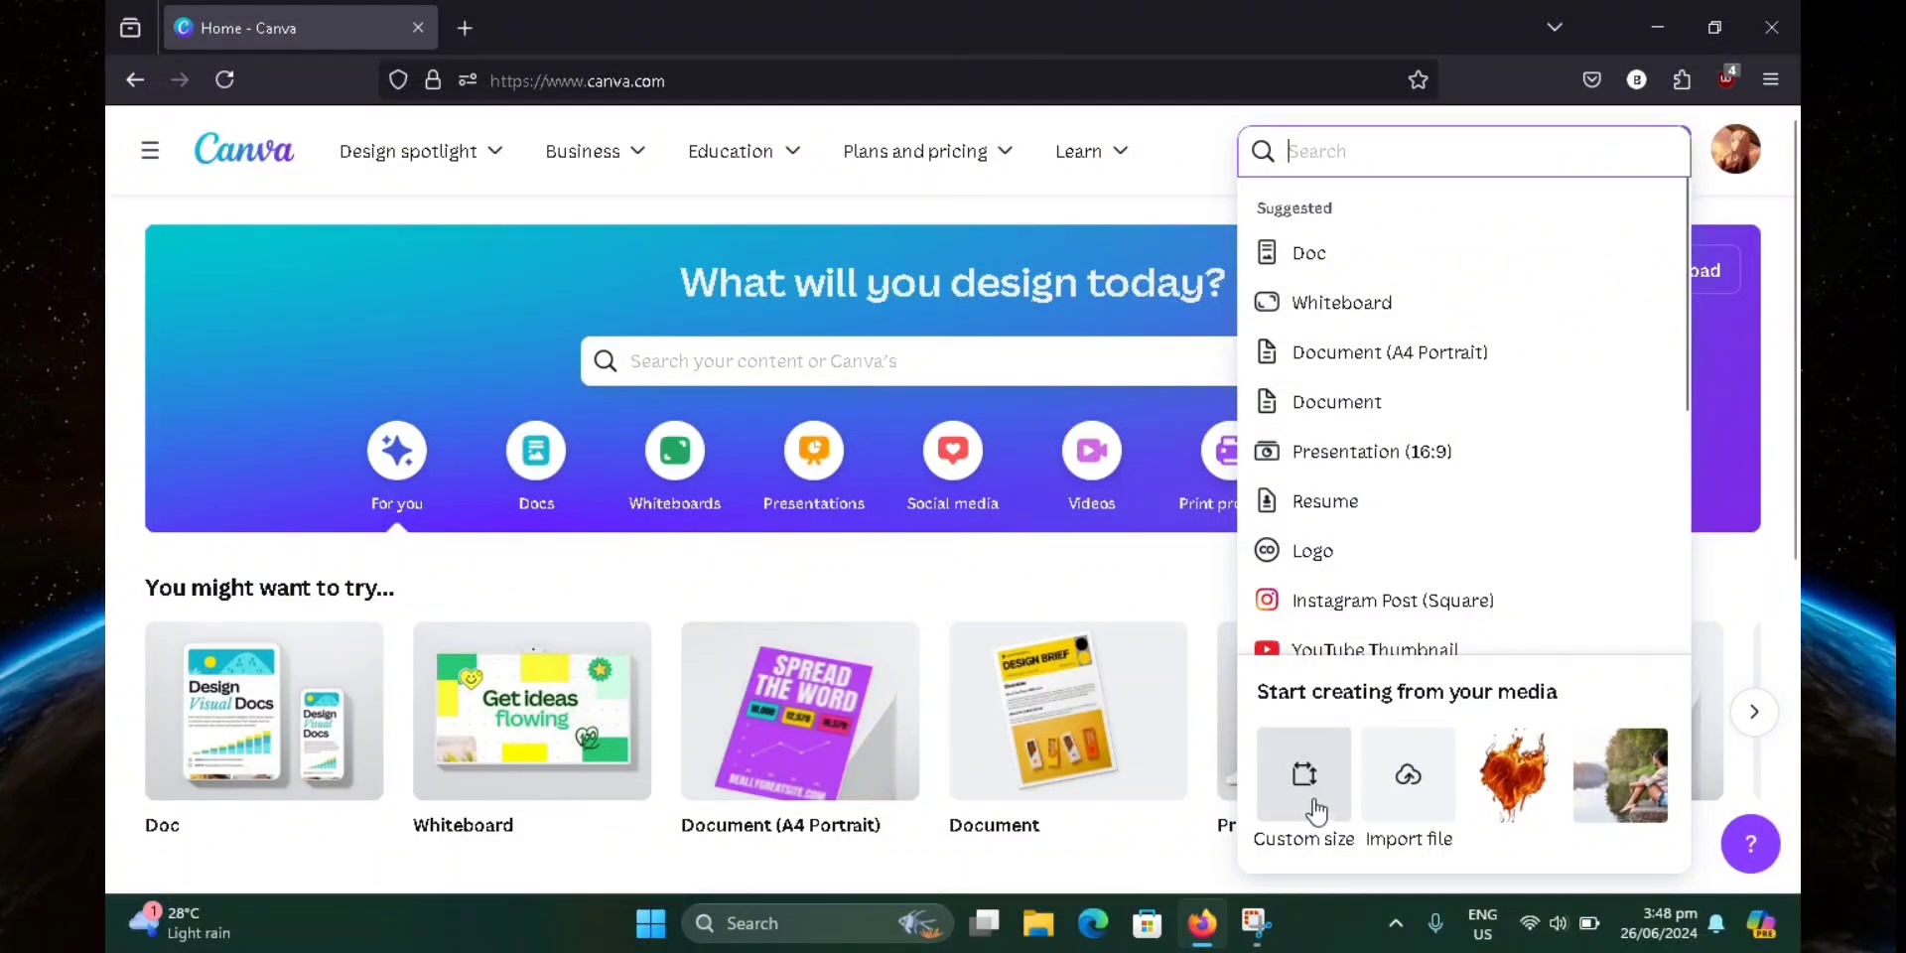
click(1372, 355)
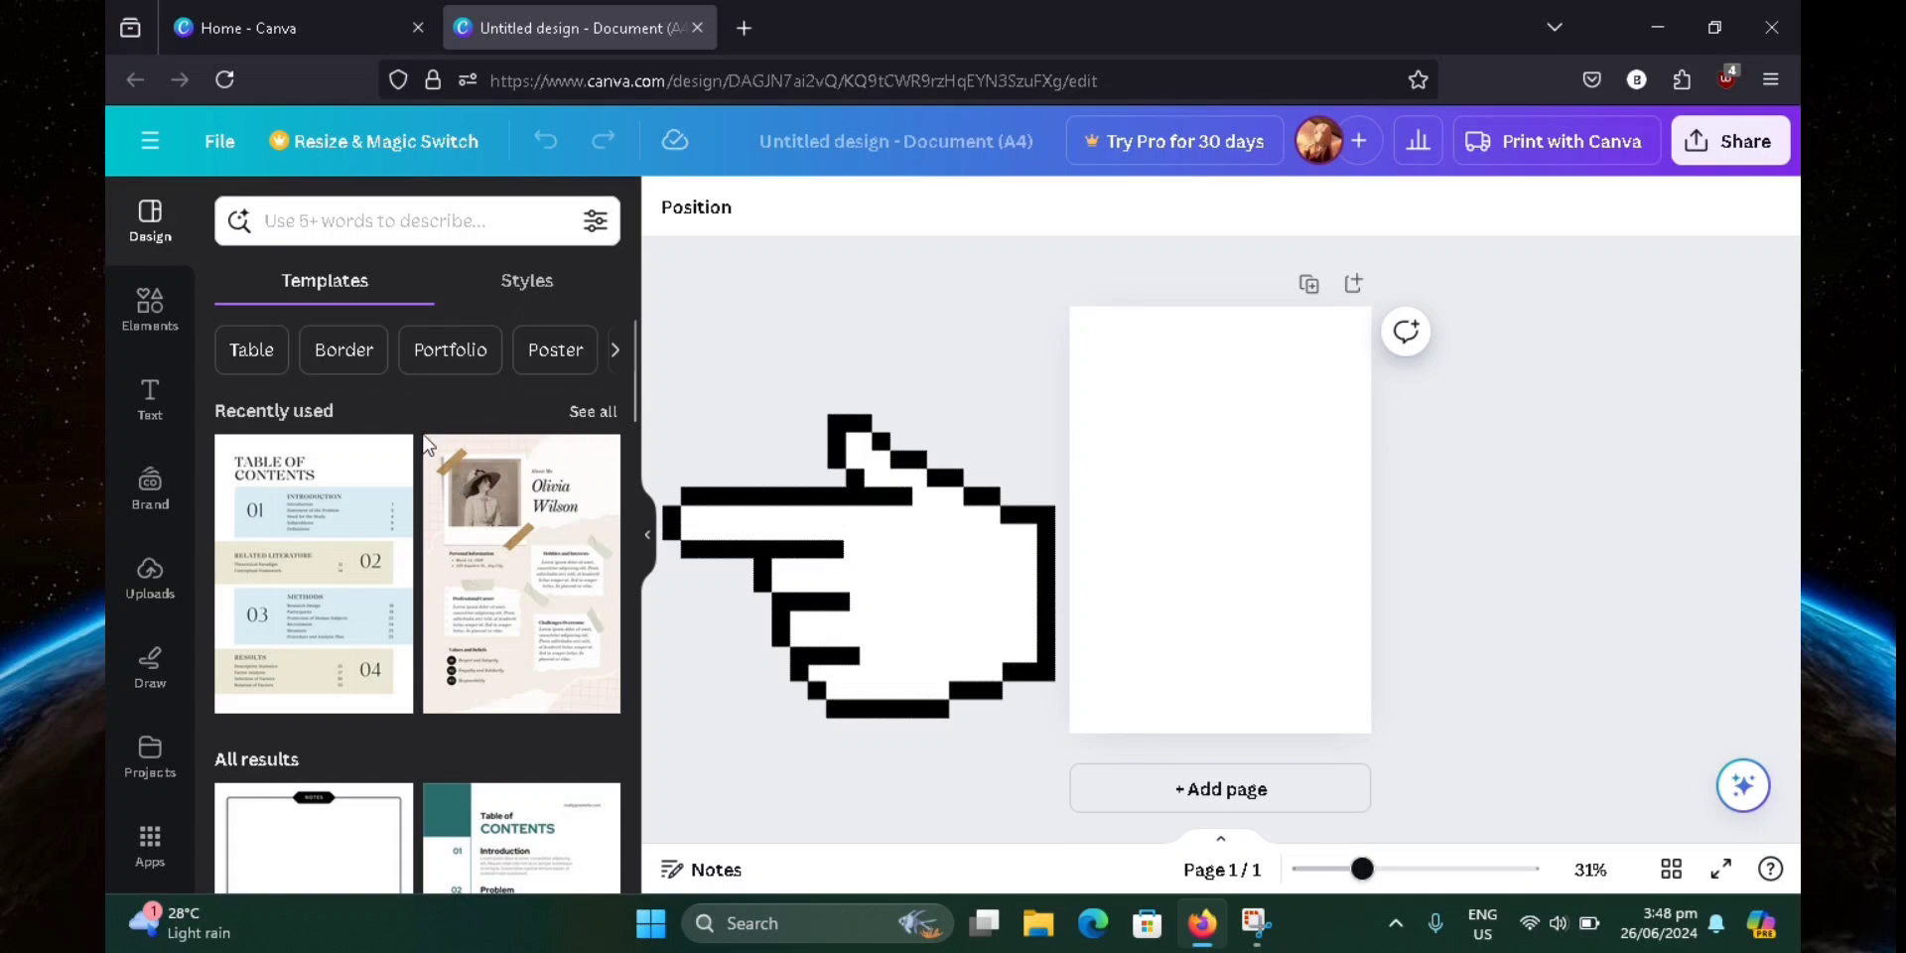
scroll(326, 360, down, 5)
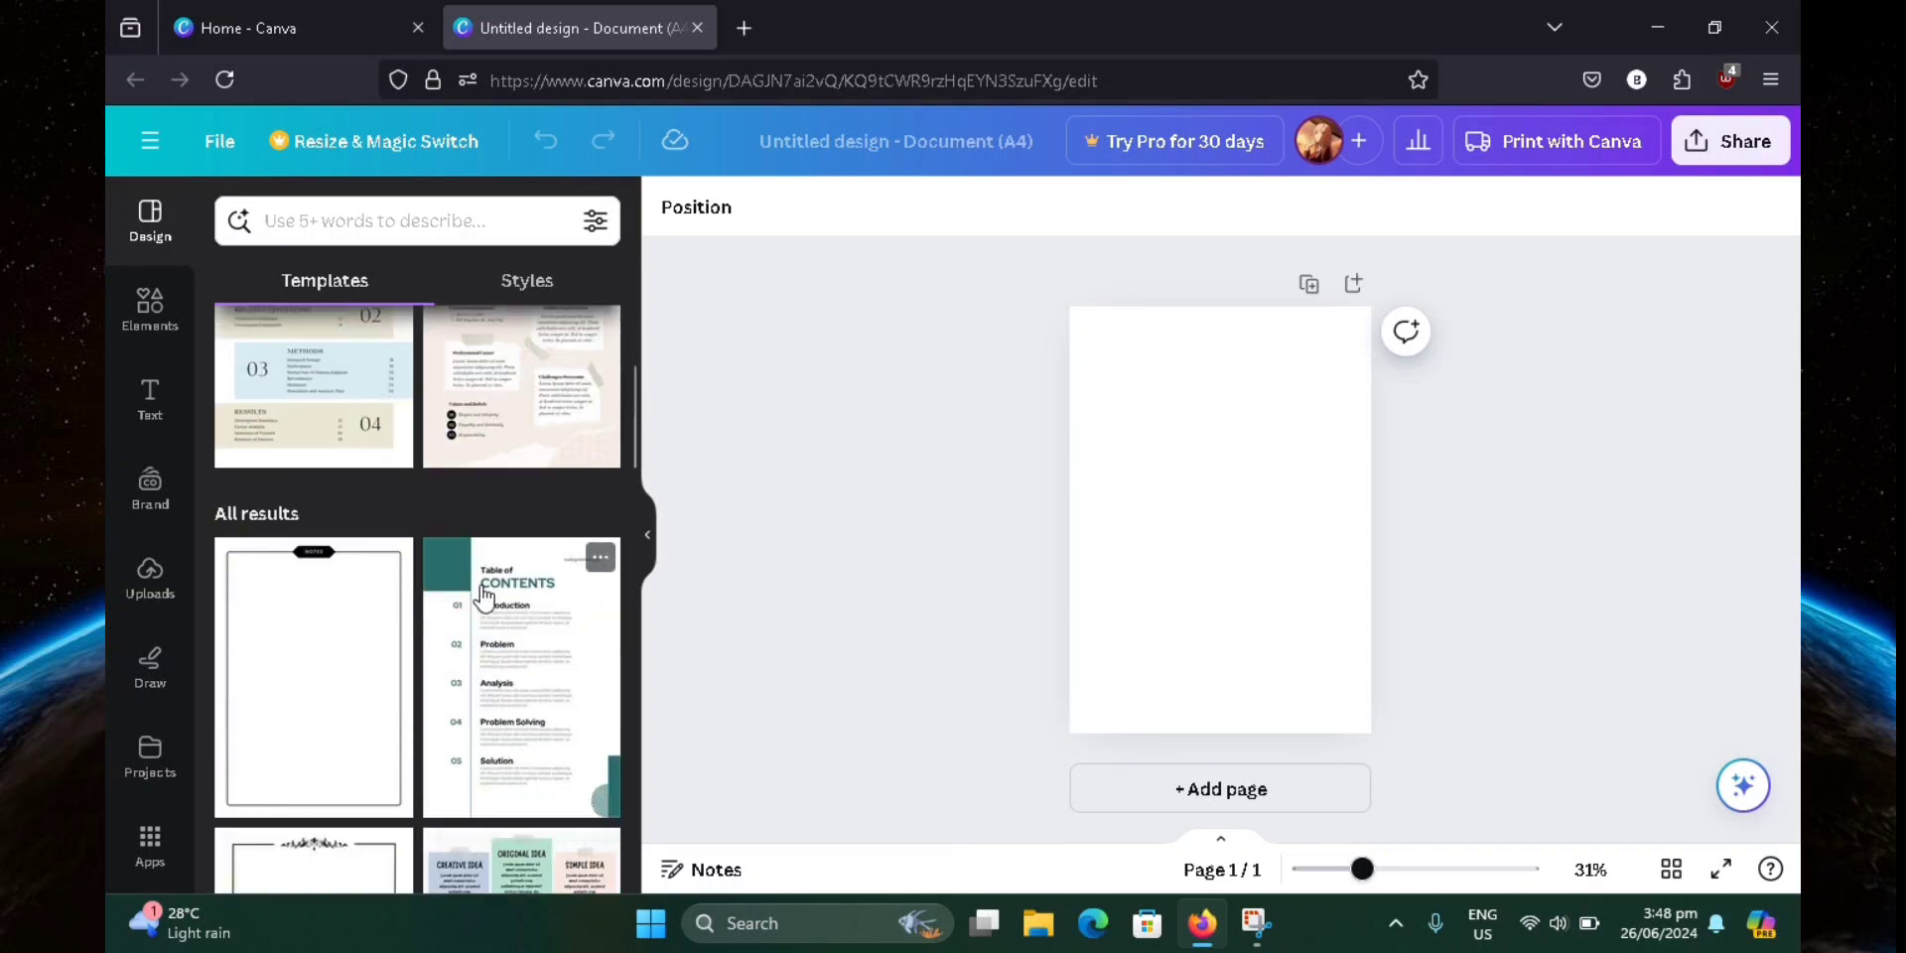
scroll(470, 597, down, 10)
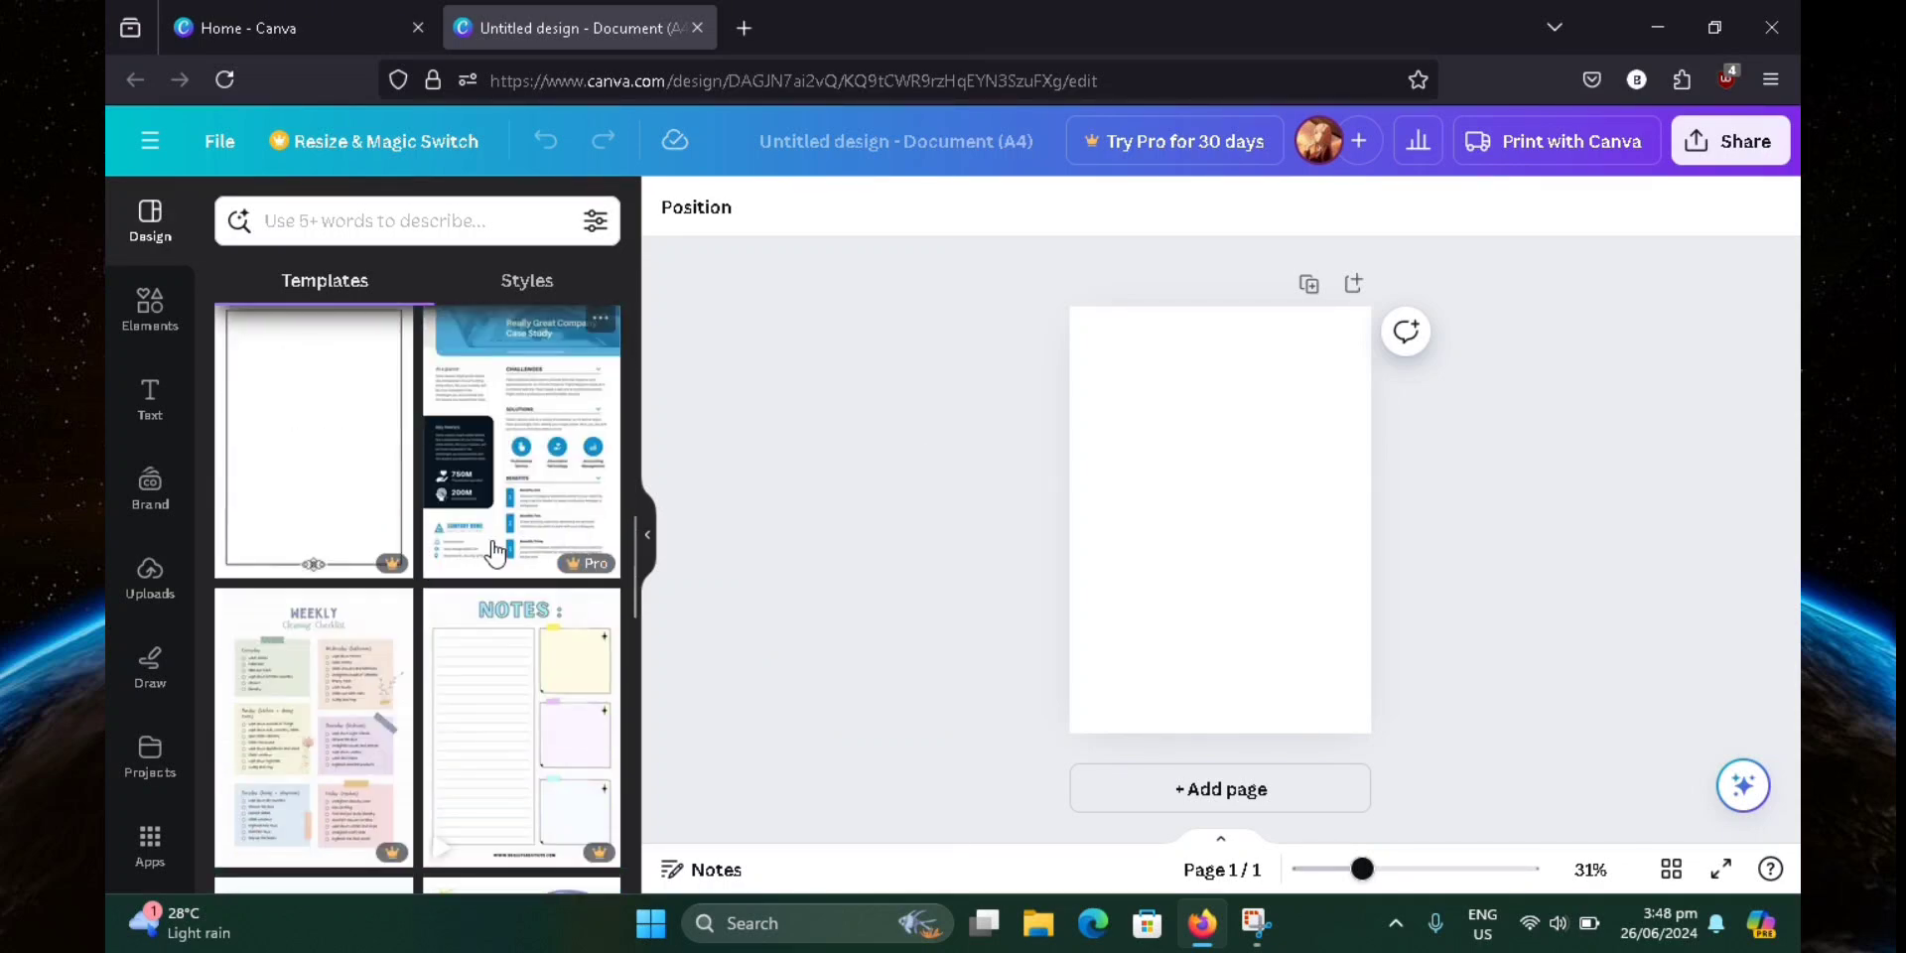
scroll(447, 517, down, 3)
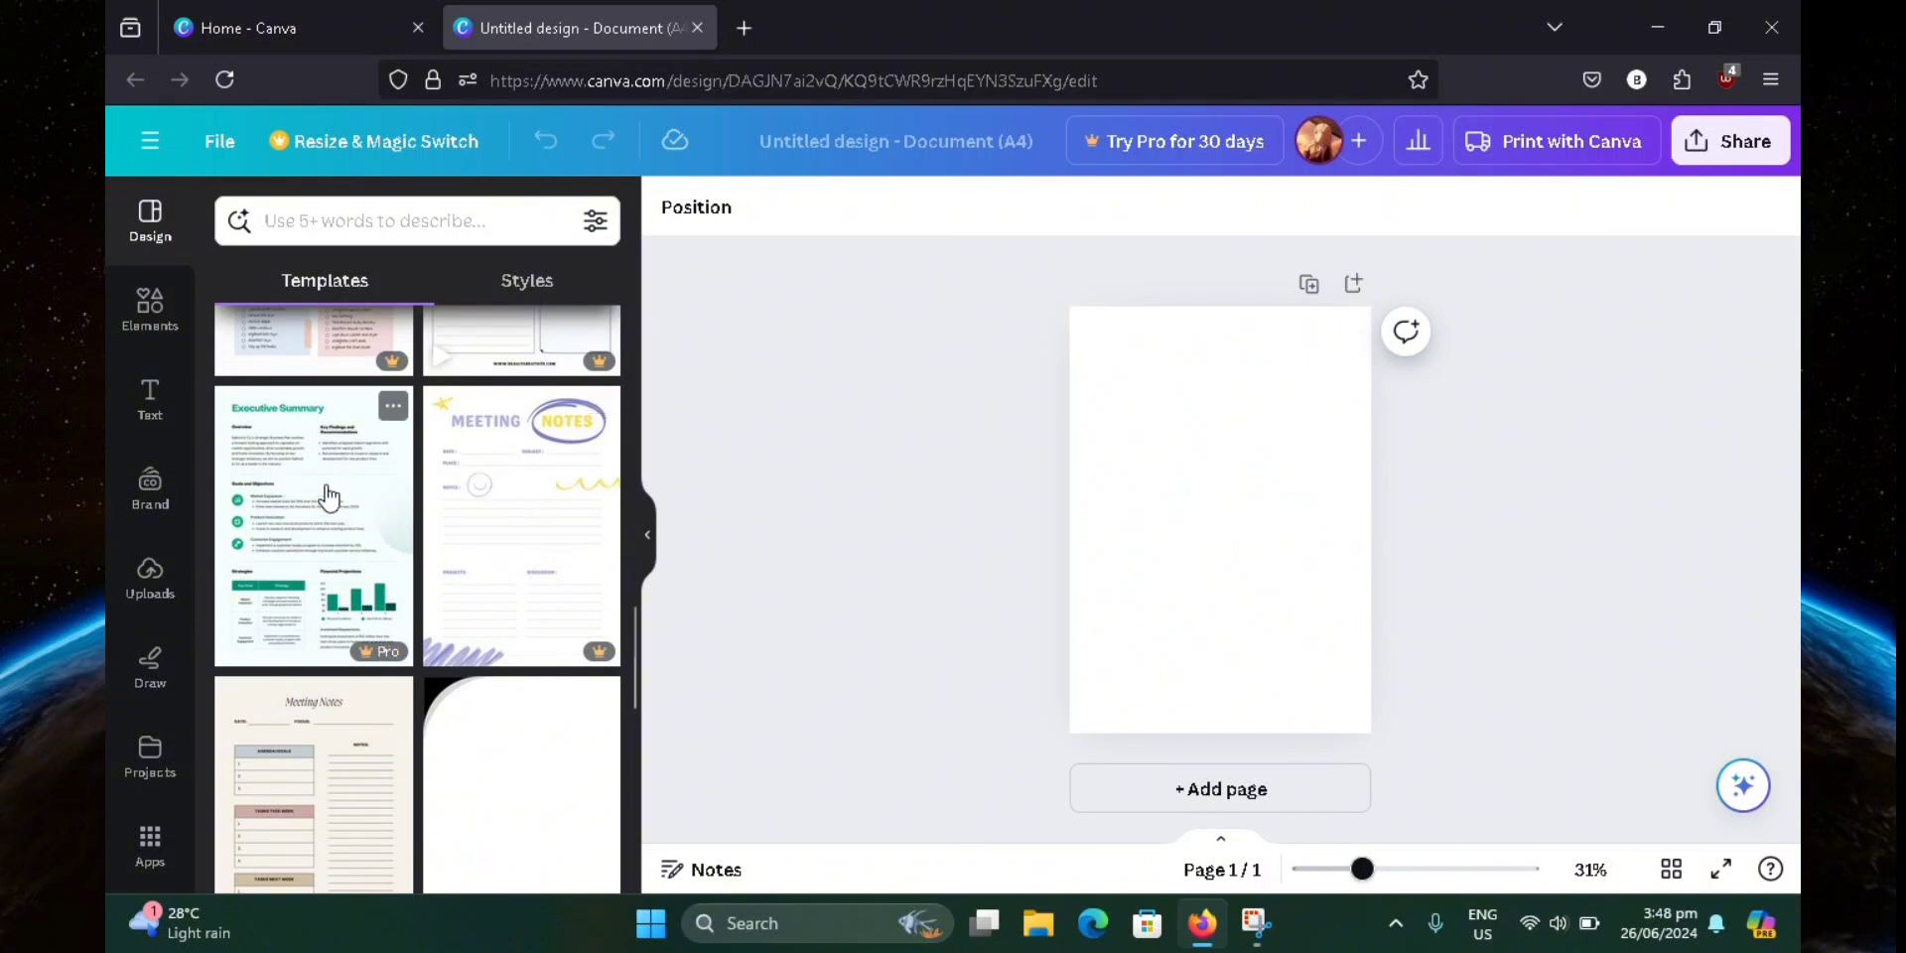
scroll(417, 496, down, 3)
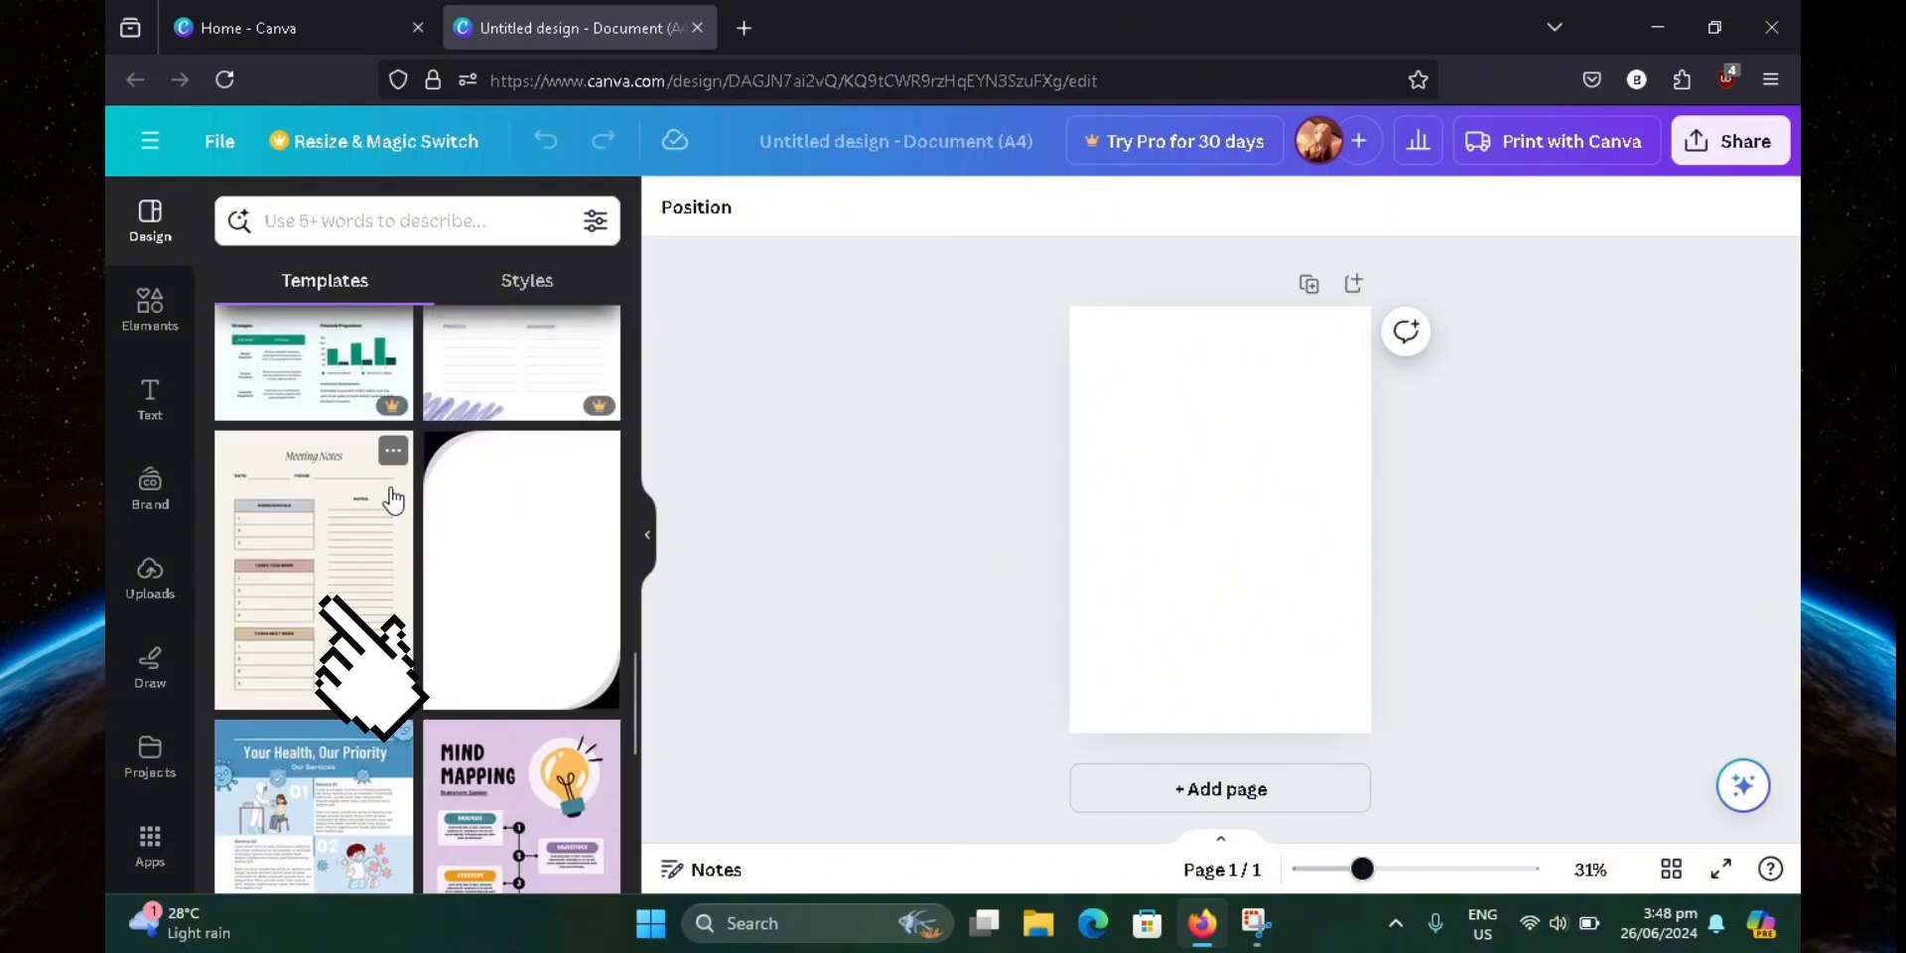
click(294, 551)
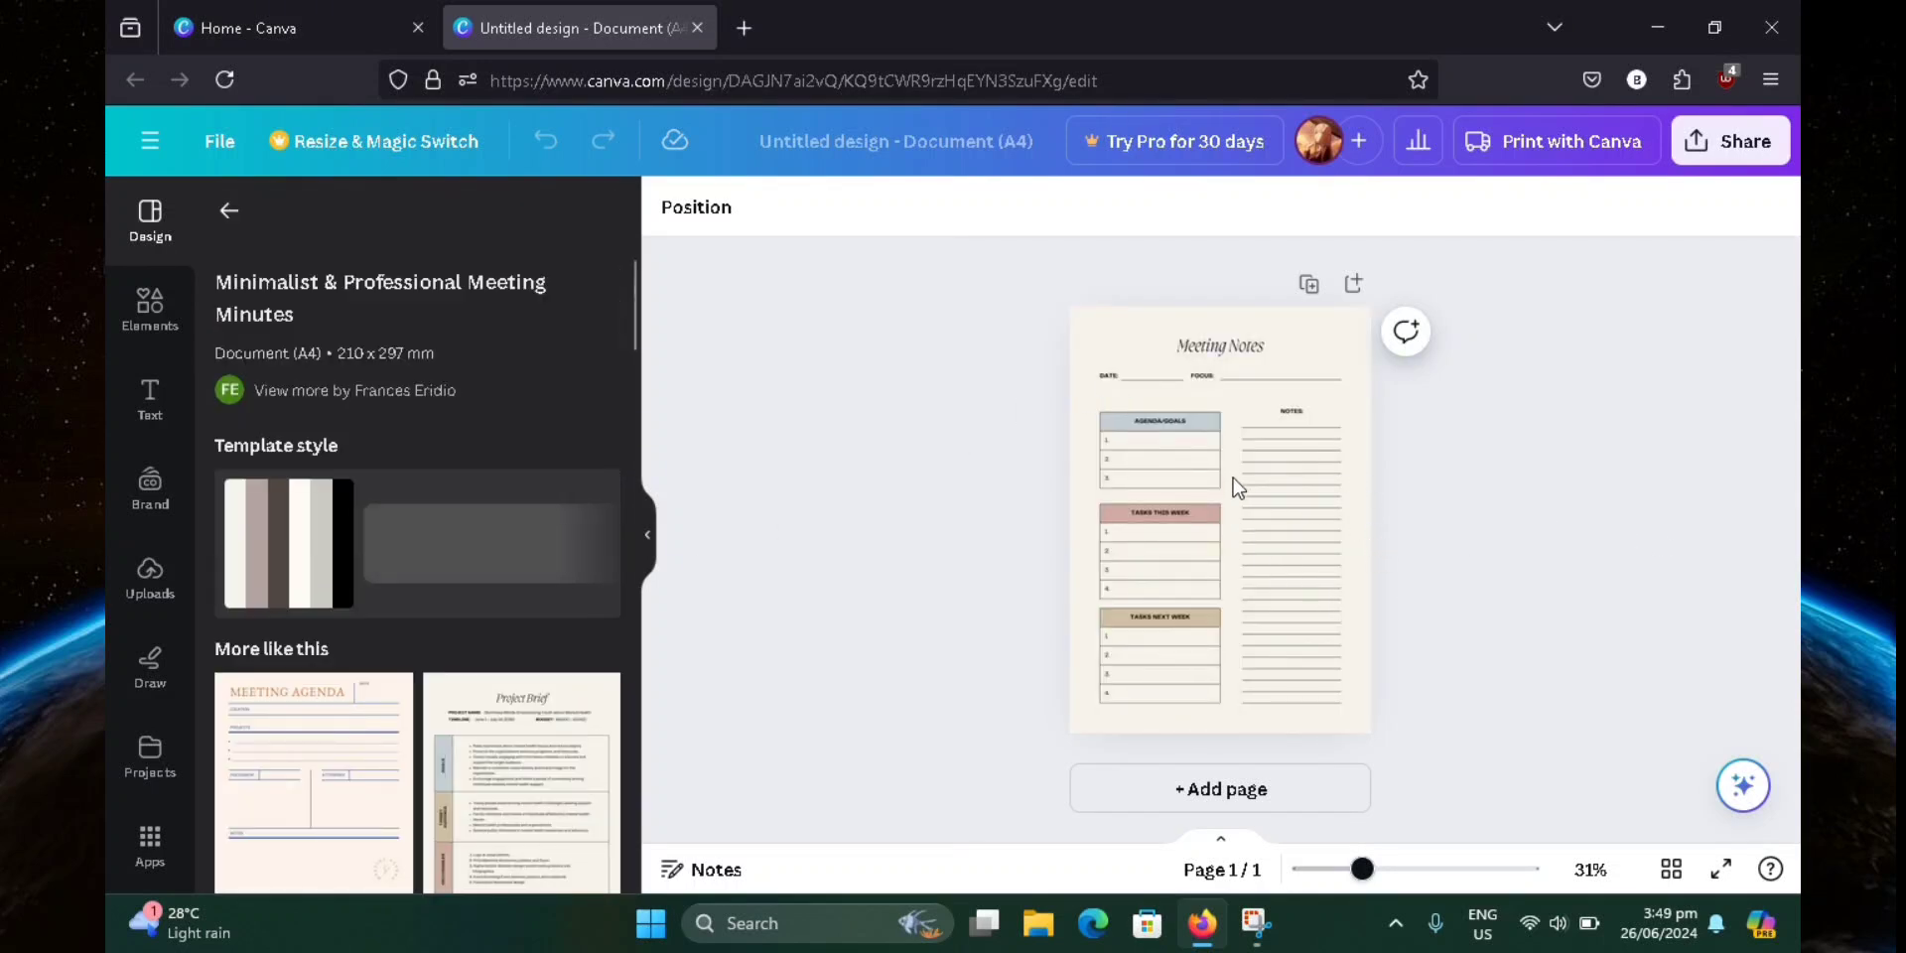
Add a plain square shape, shrink it to checkbox size and place it just outside the Agenda/Goals table beside item 1.
drag(1362, 869, 1403, 872)
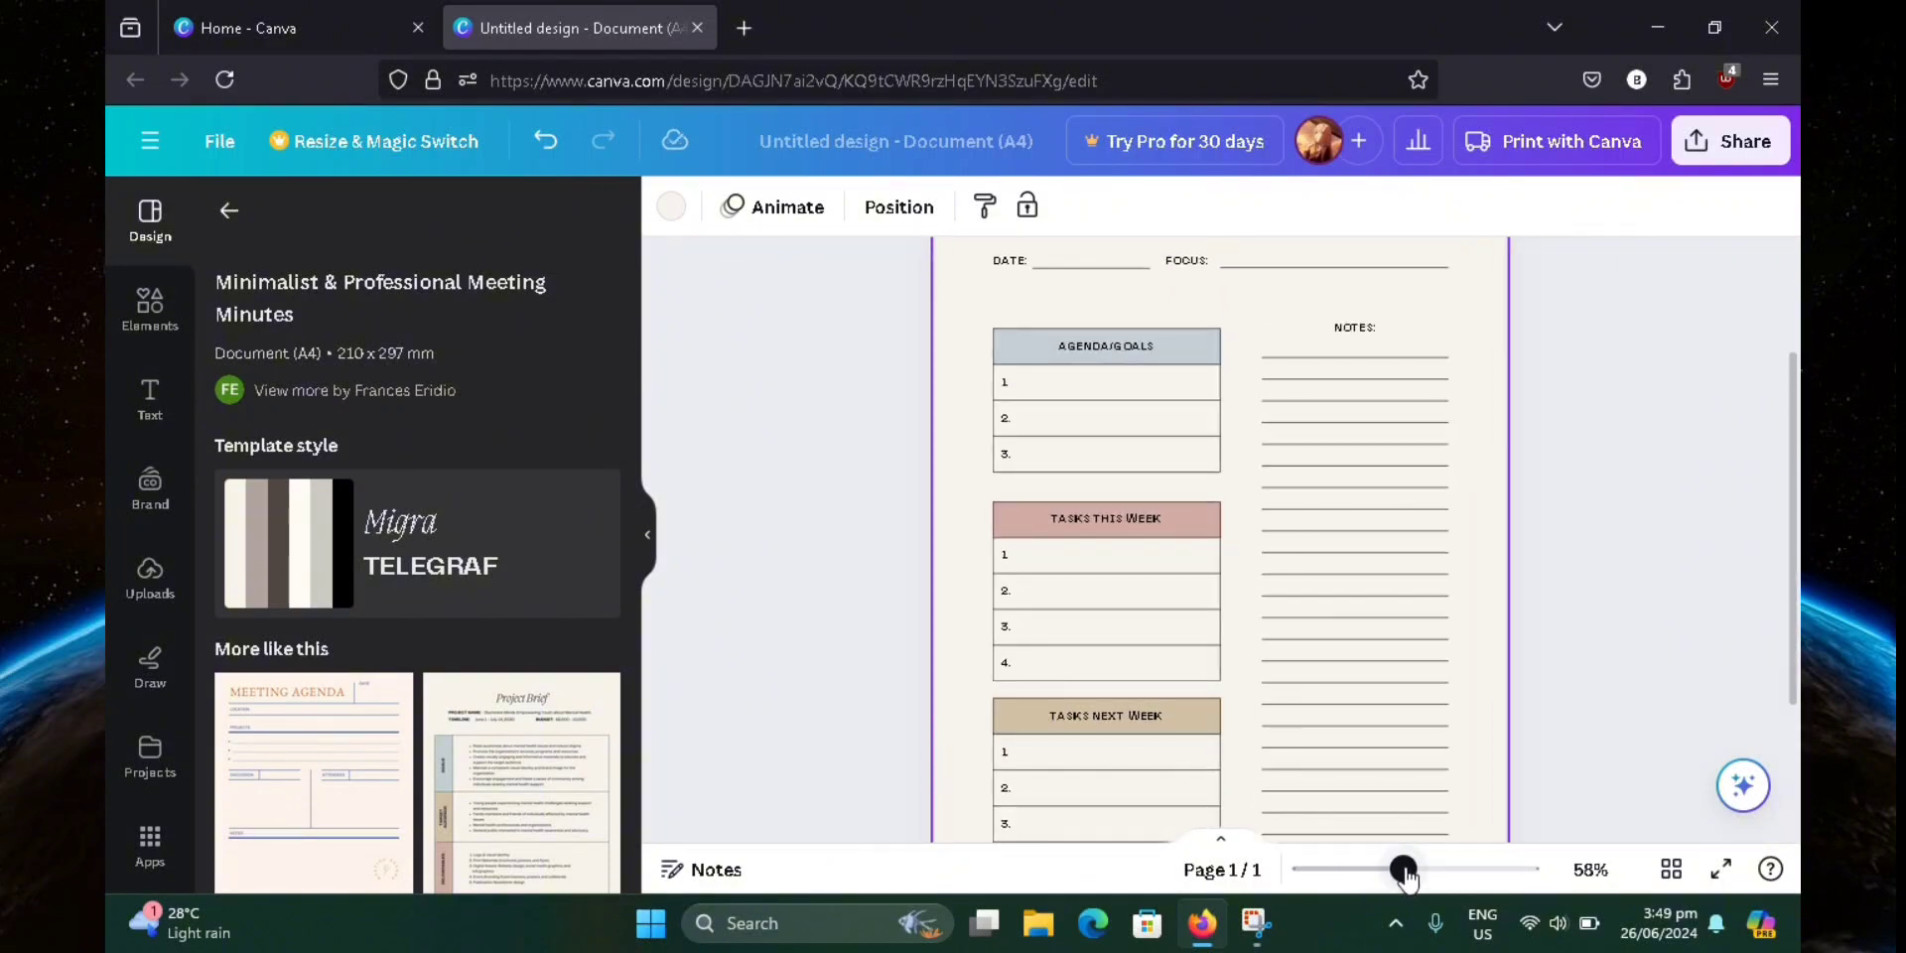
click(1324, 425)
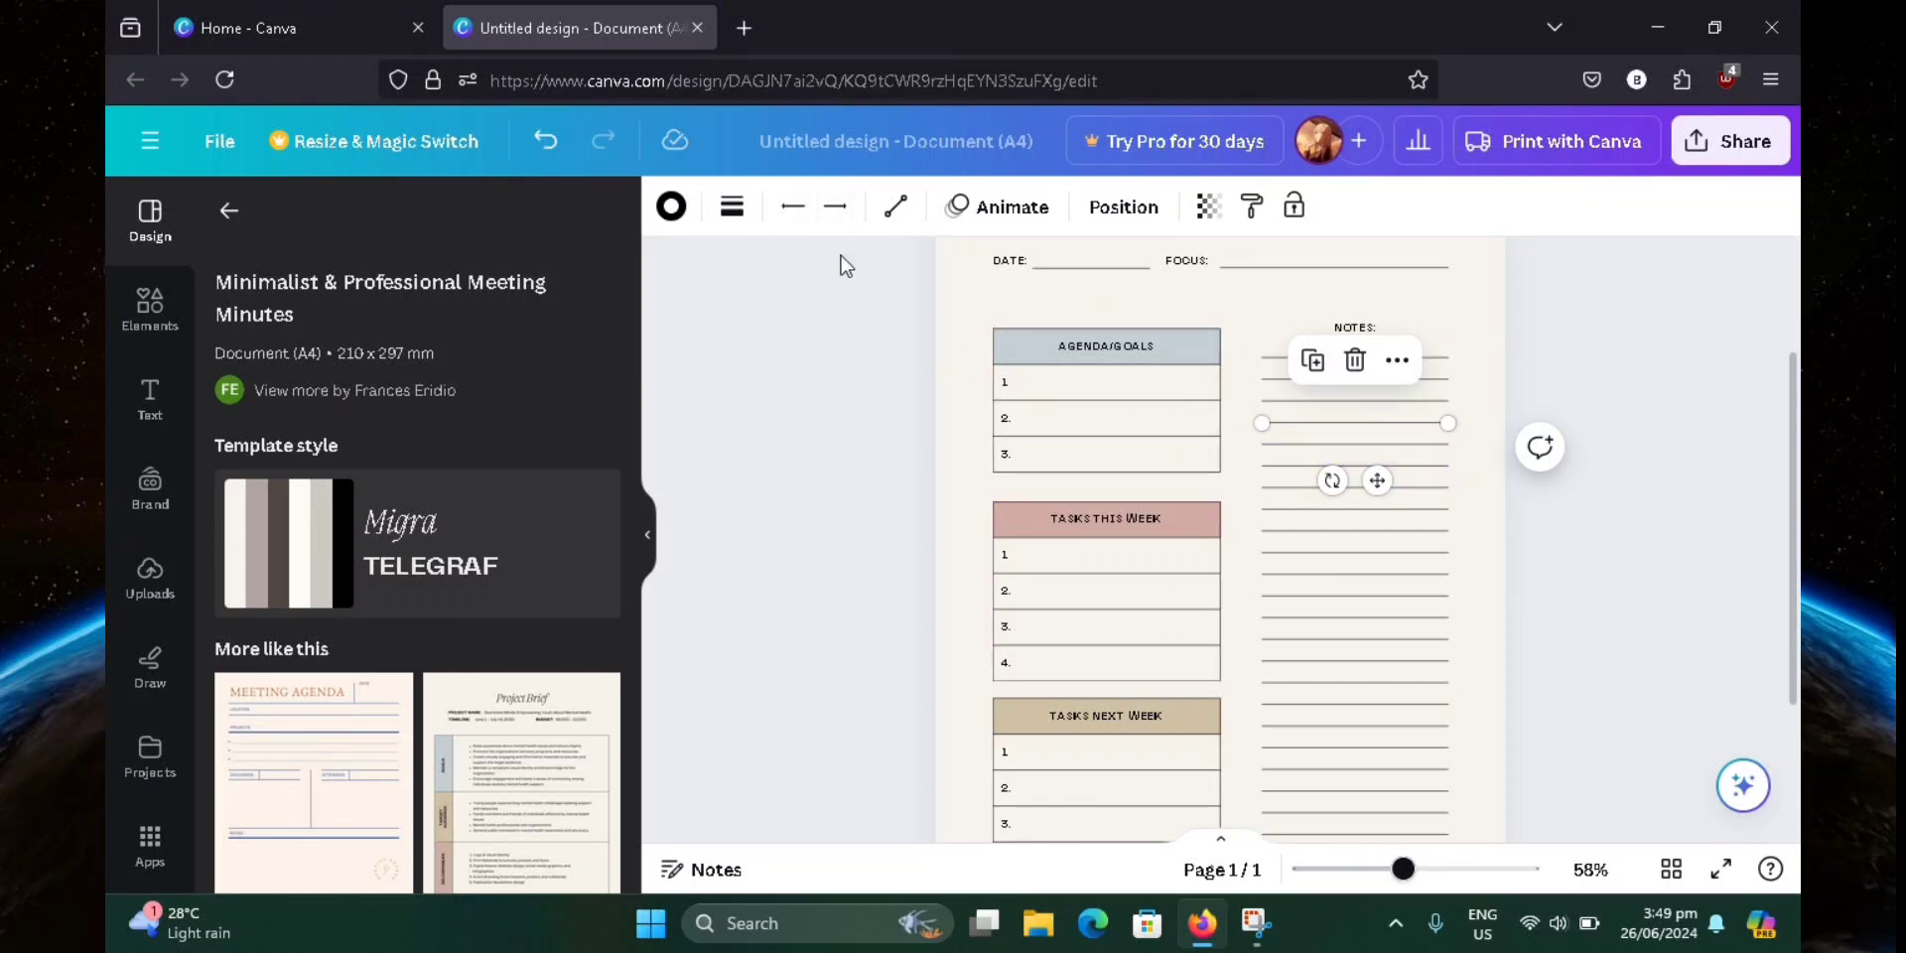
click(1221, 389)
scroll(1216, 397, up, 2)
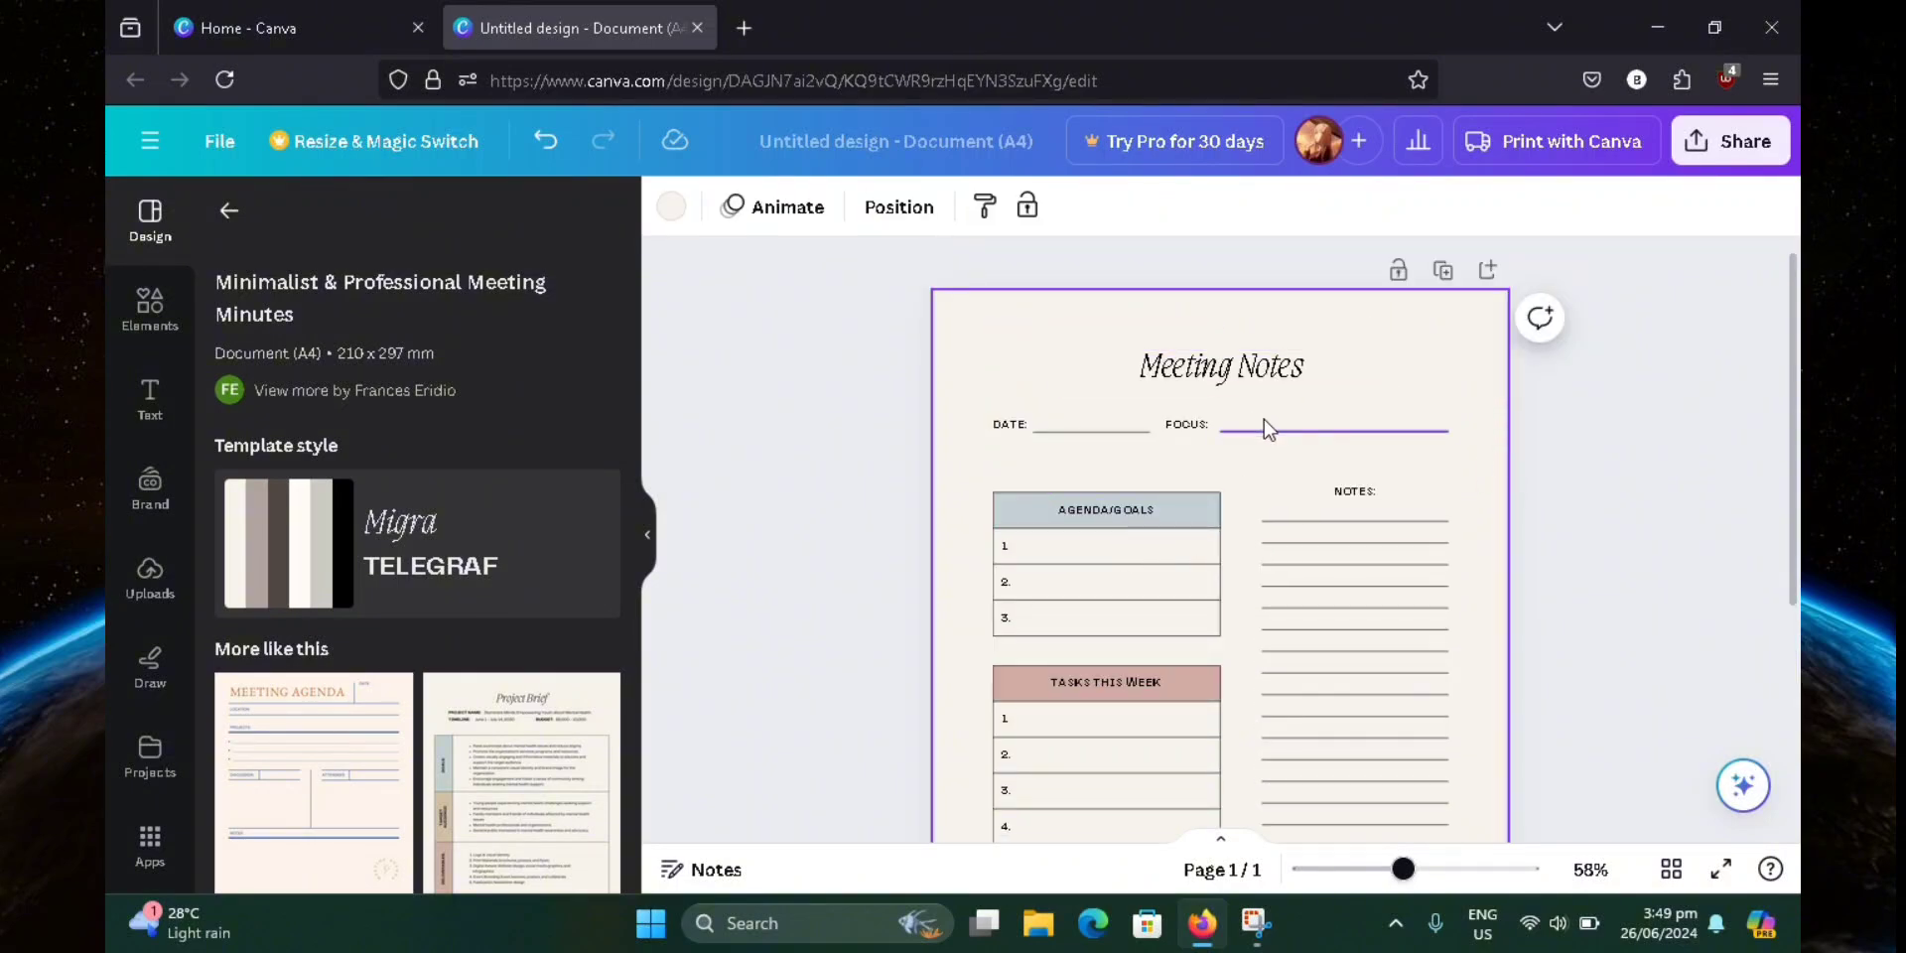
click(149, 303)
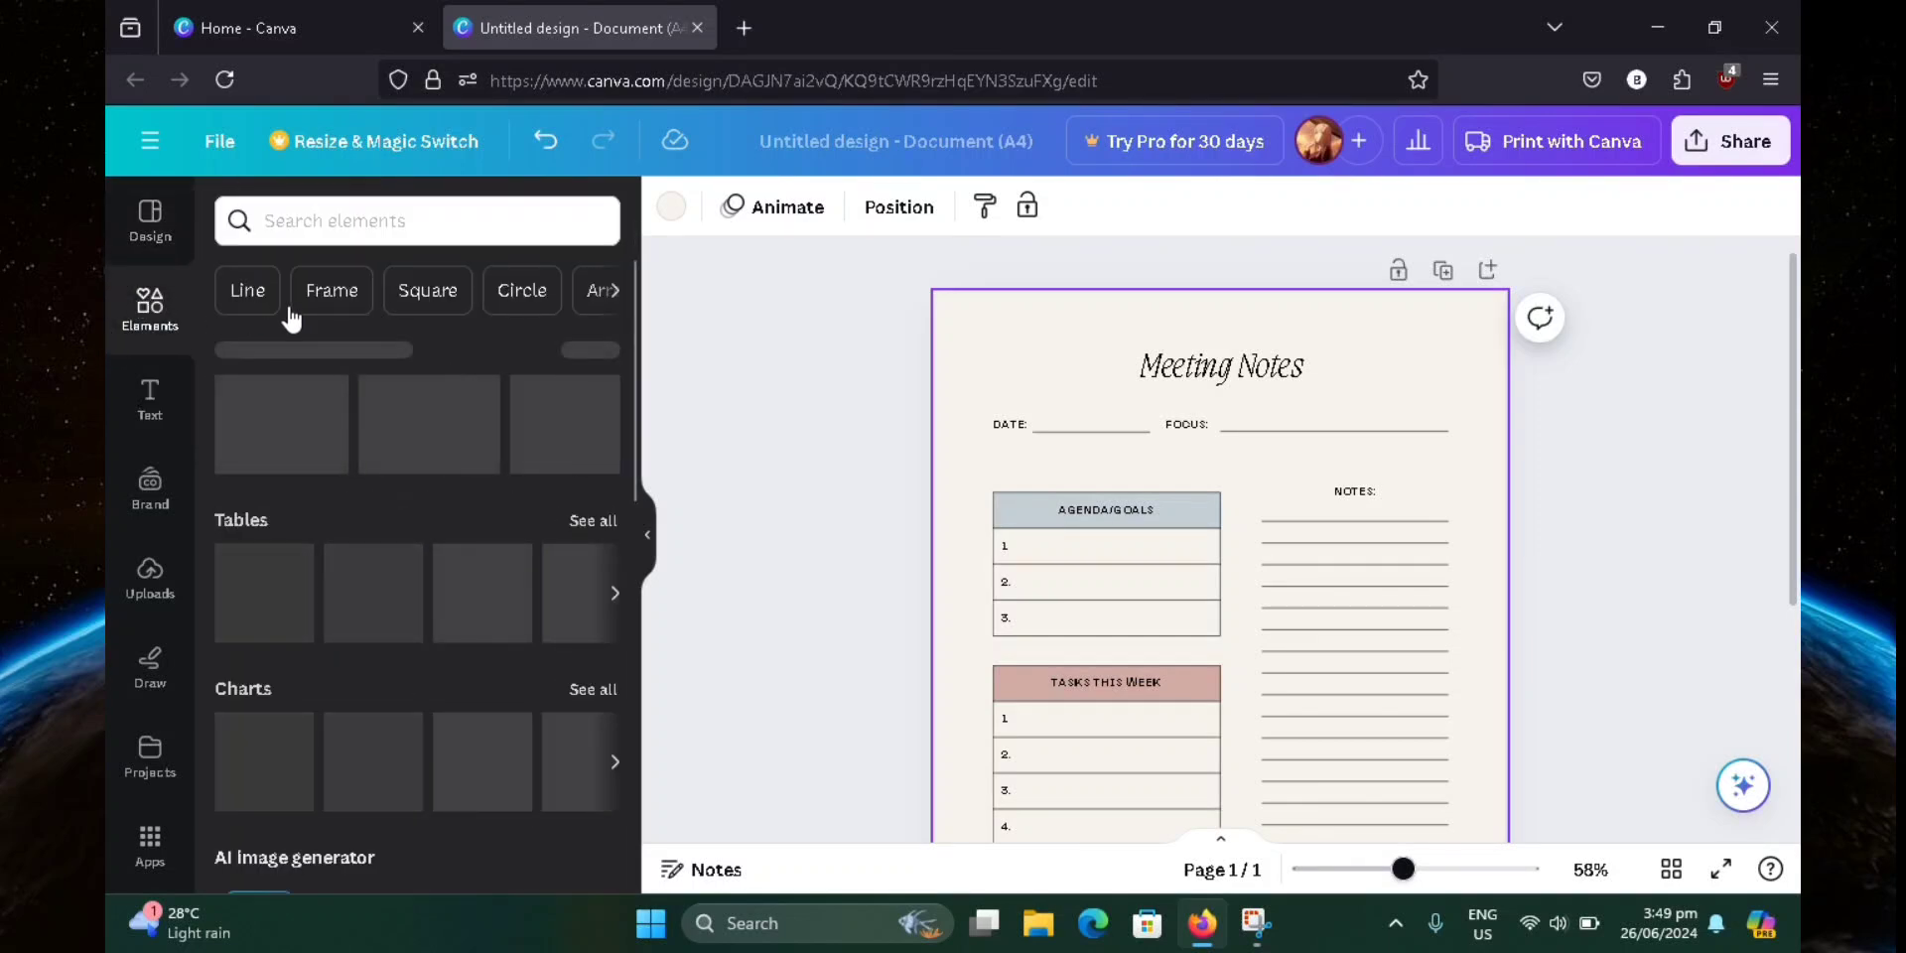
click(431, 303)
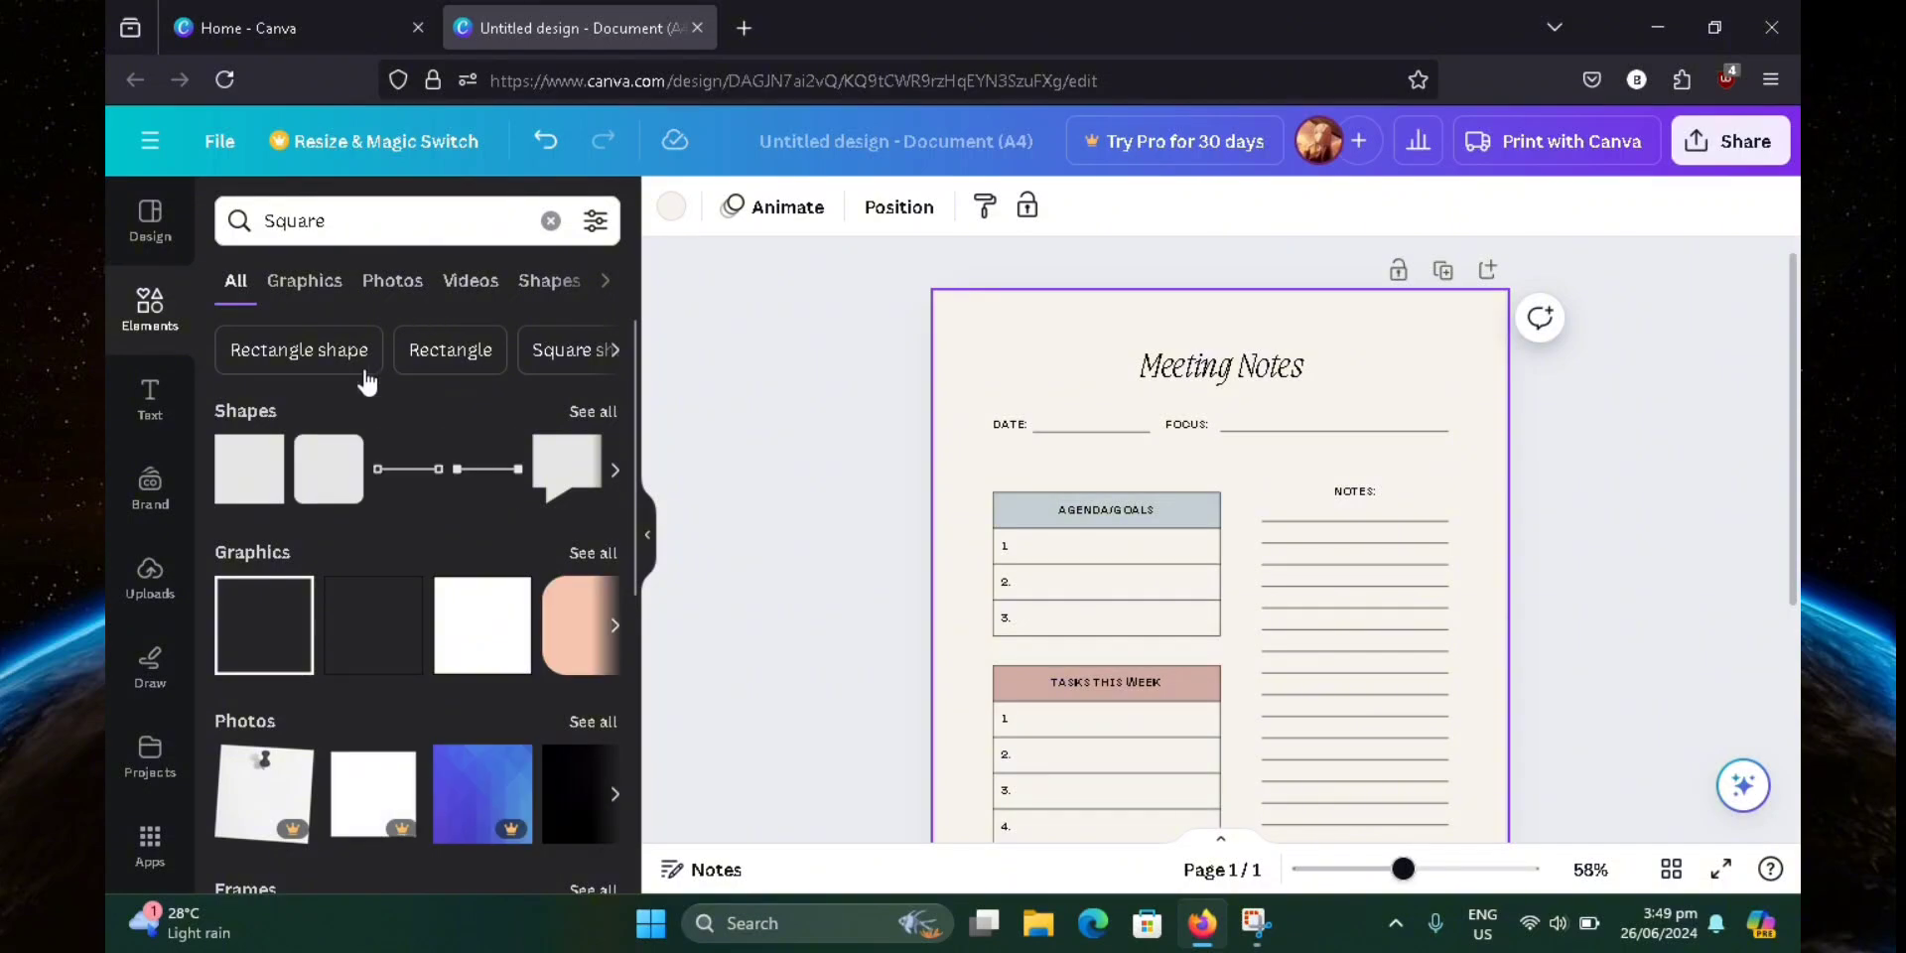
mouse_move(264, 455)
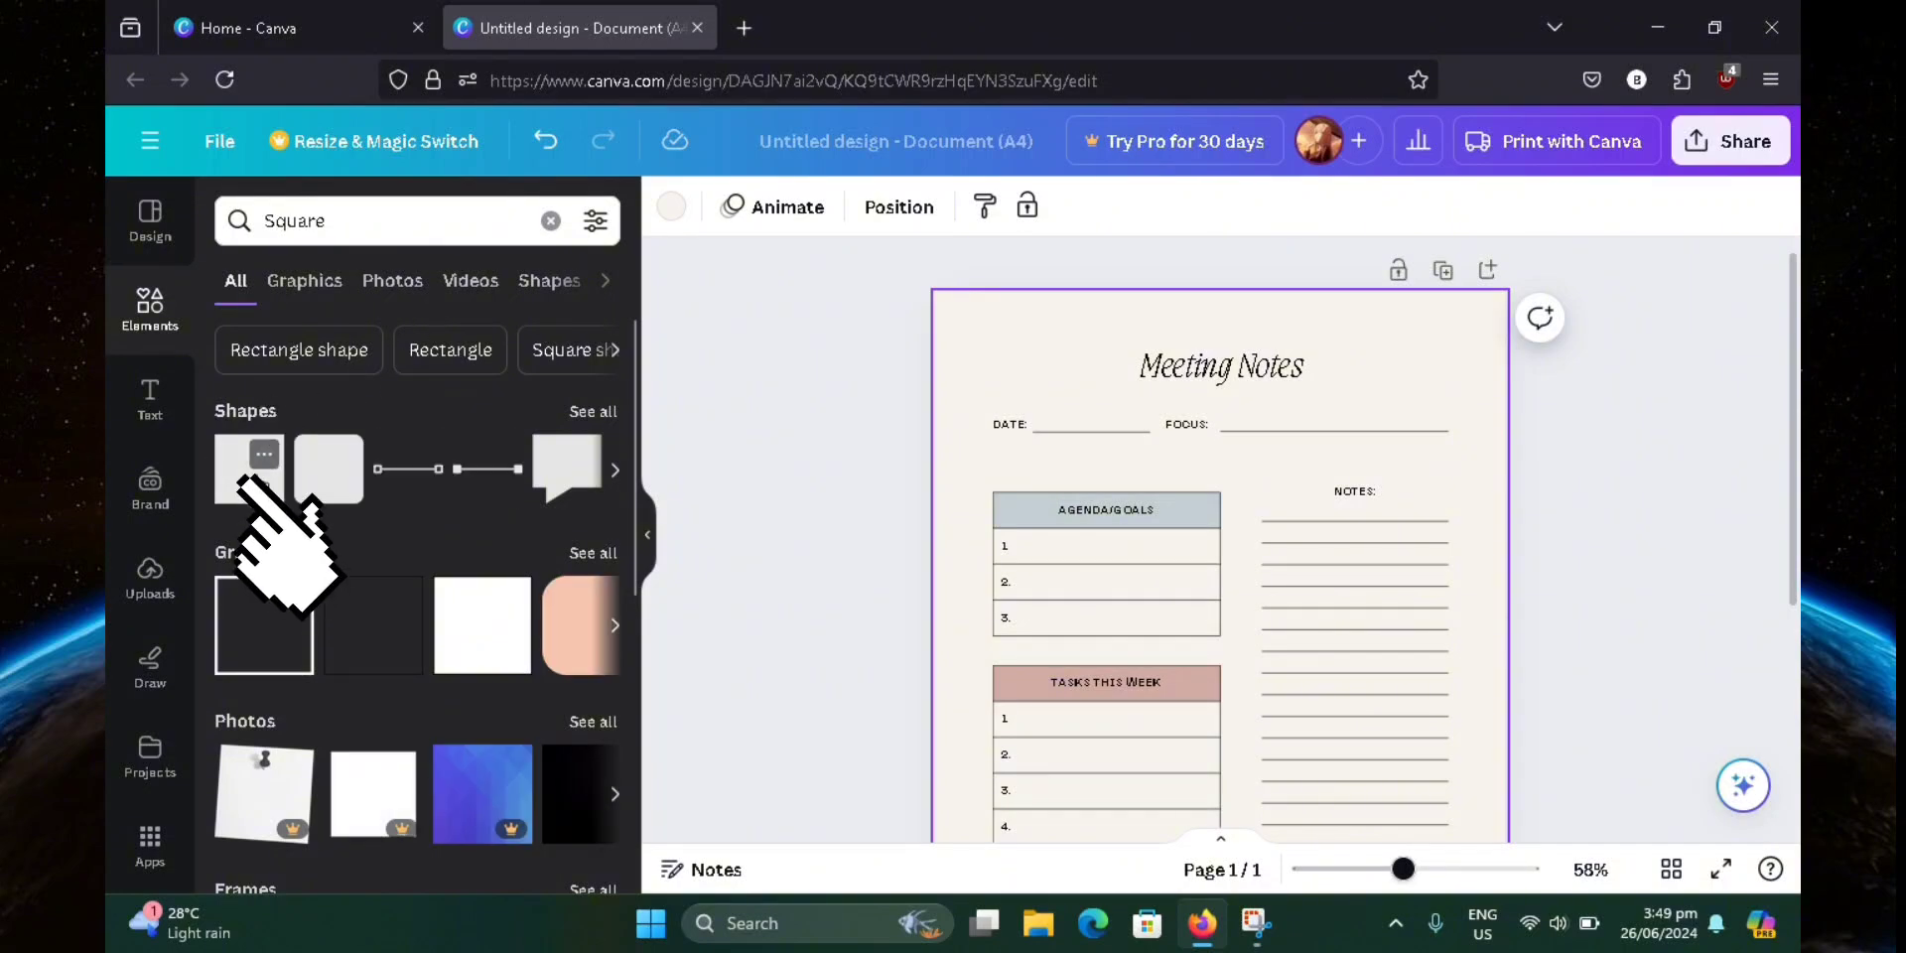
click(247, 479)
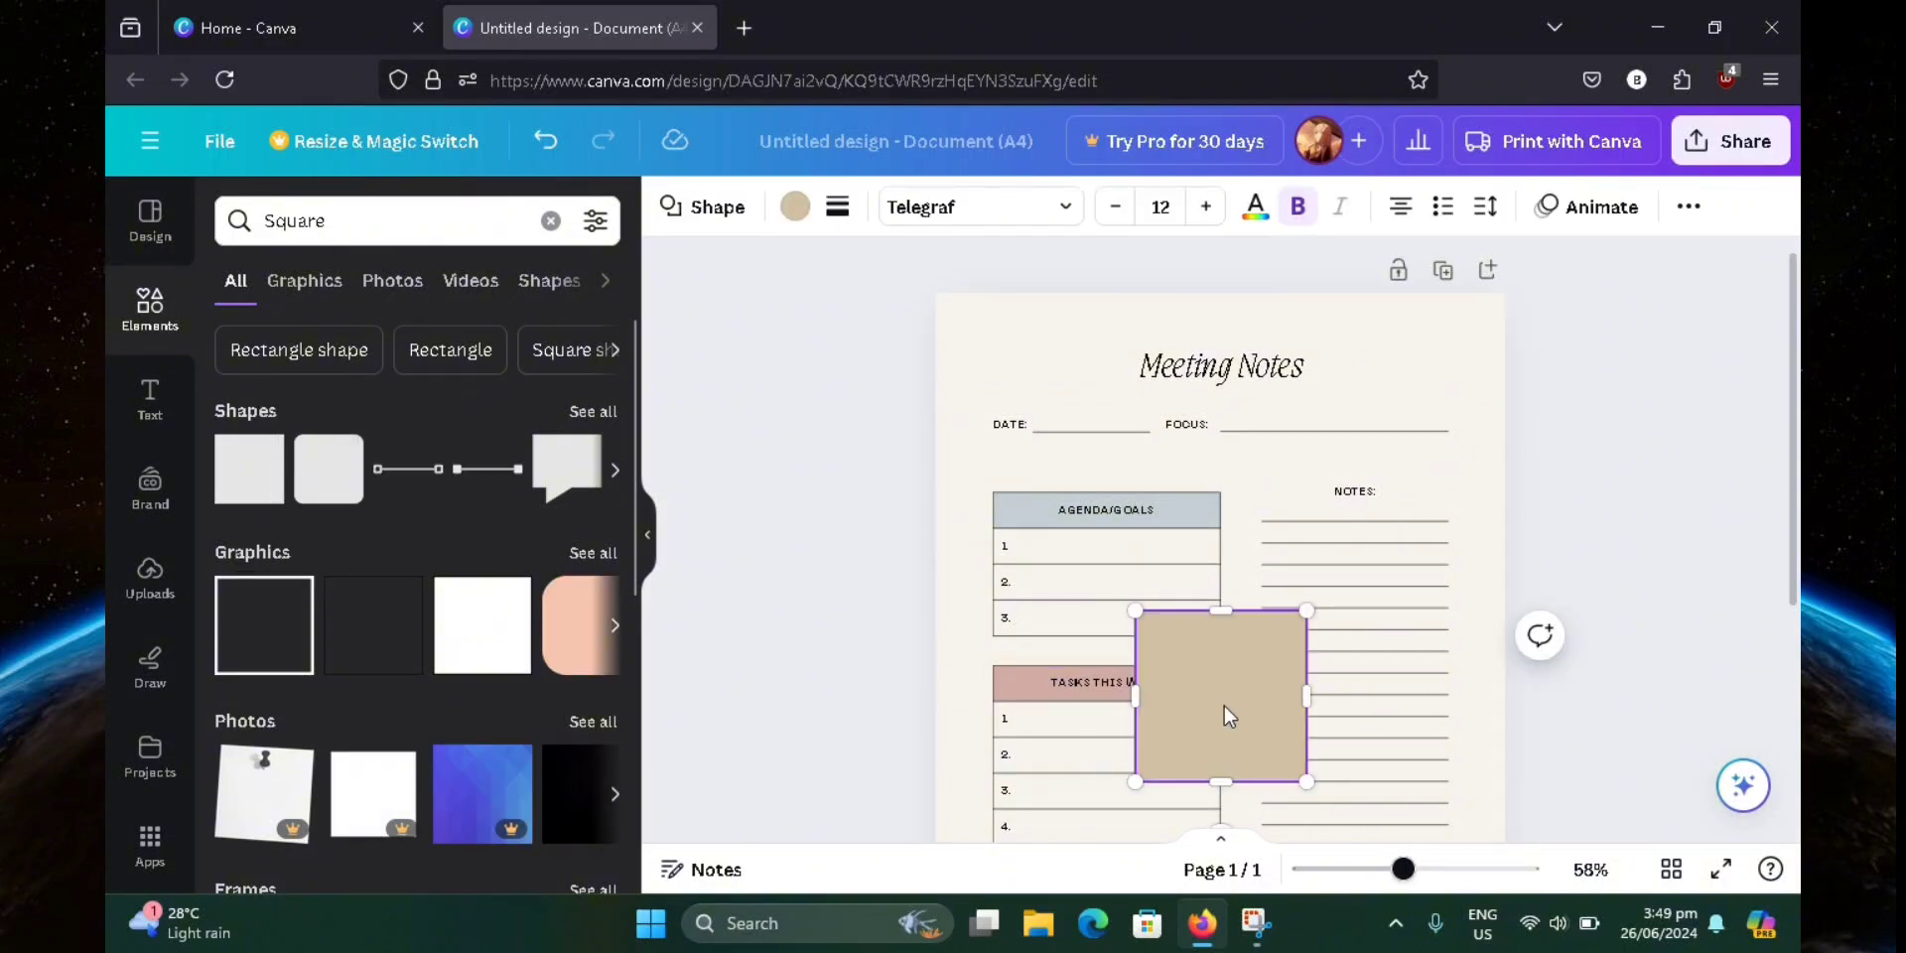
drag(1228, 697, 1084, 613)
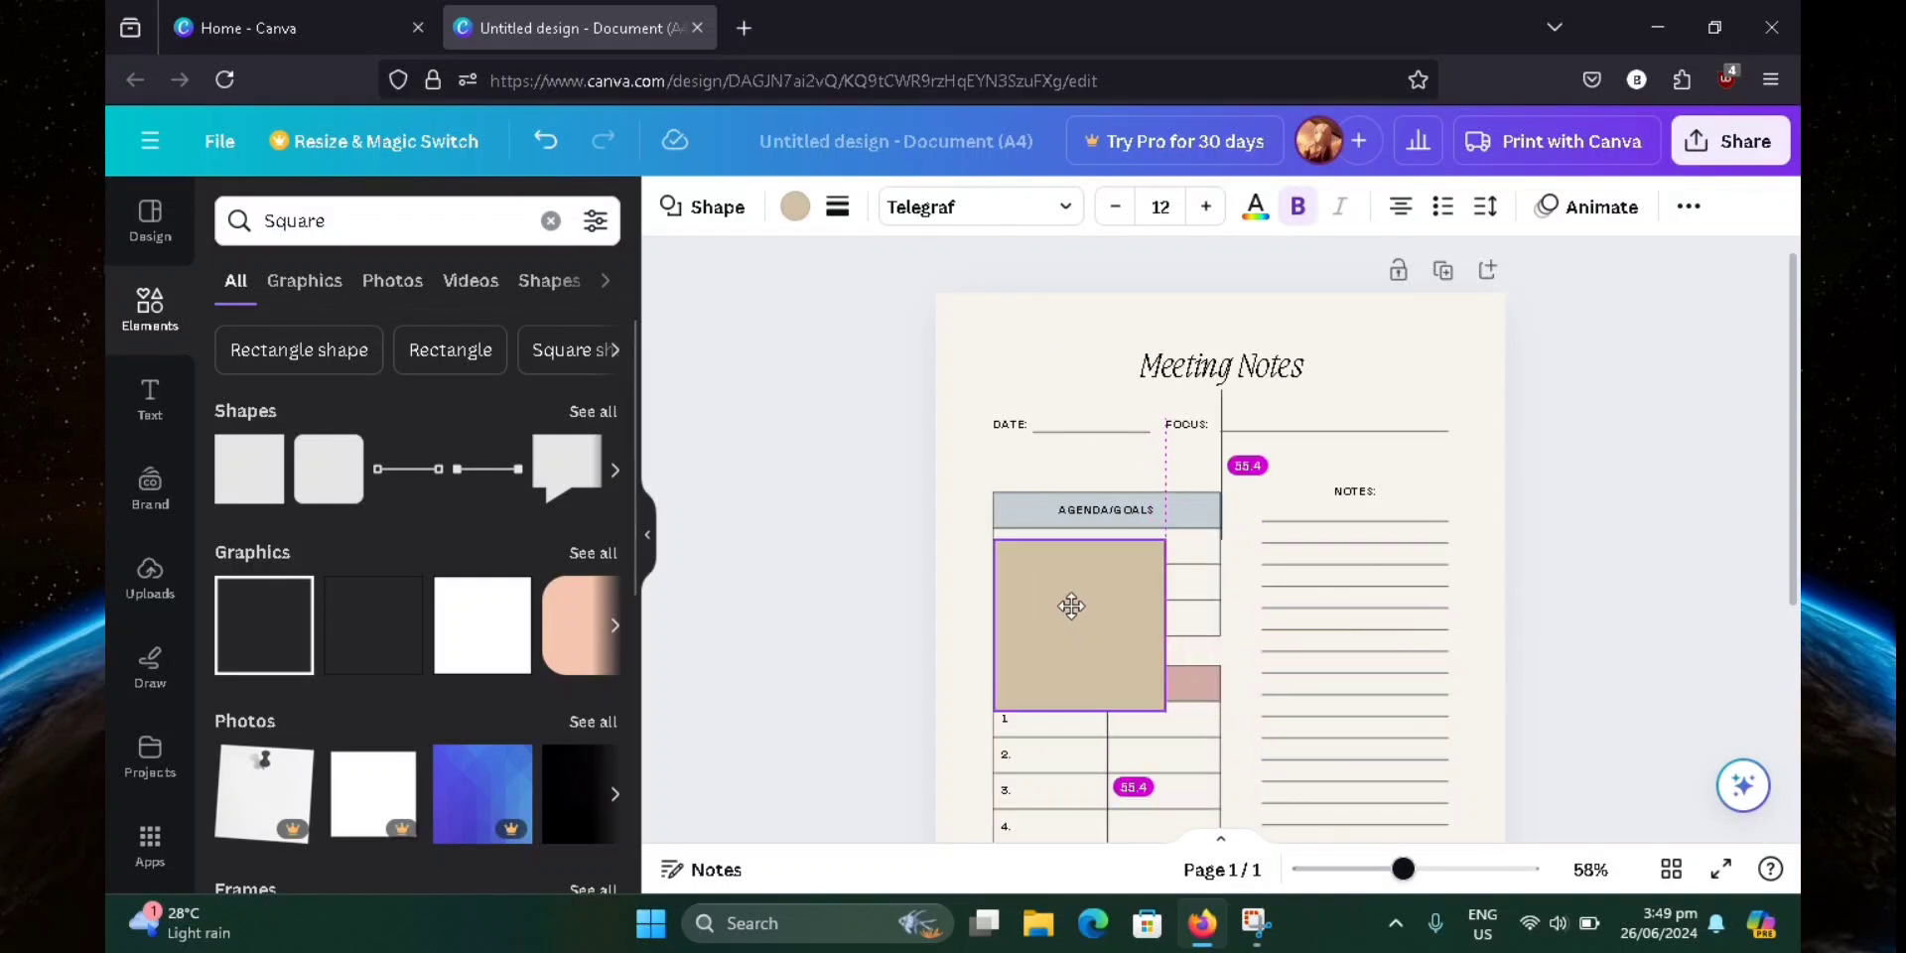
drag(1153, 690, 965, 545)
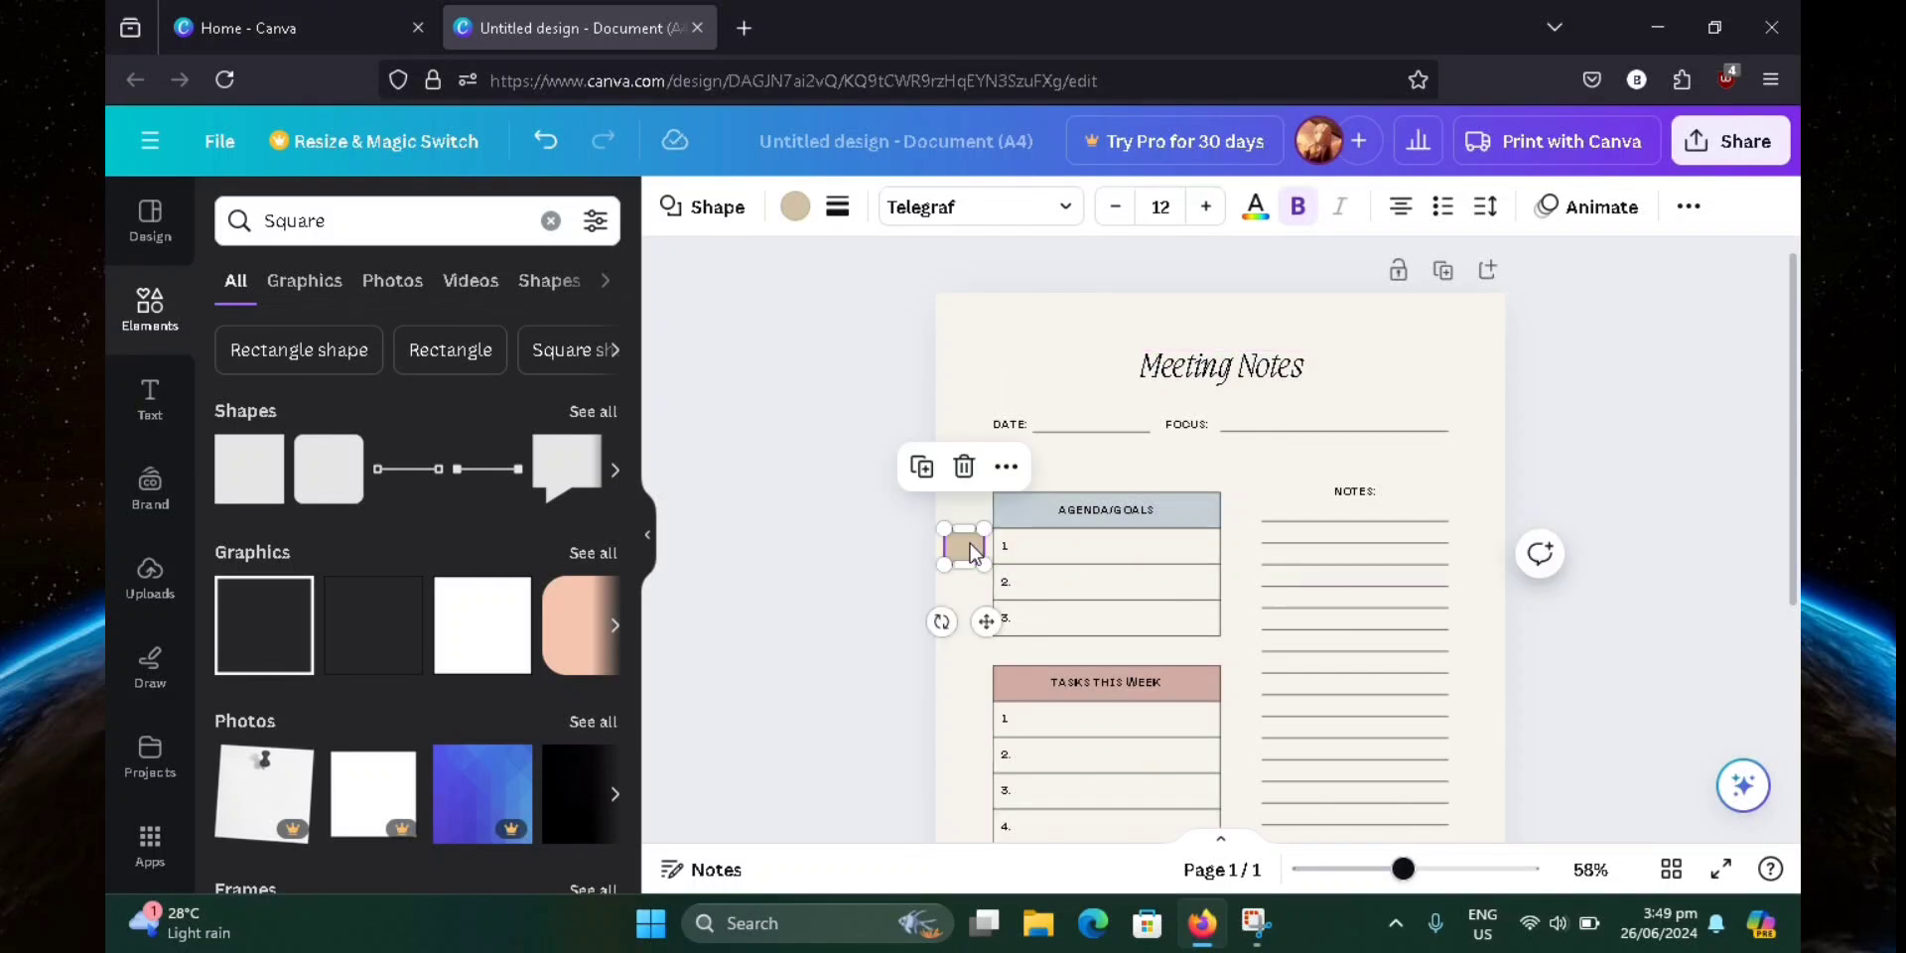
Copy the small square and place the pasted copy directly below it, beside Agenda/Goals item 2.
right_click(972, 552)
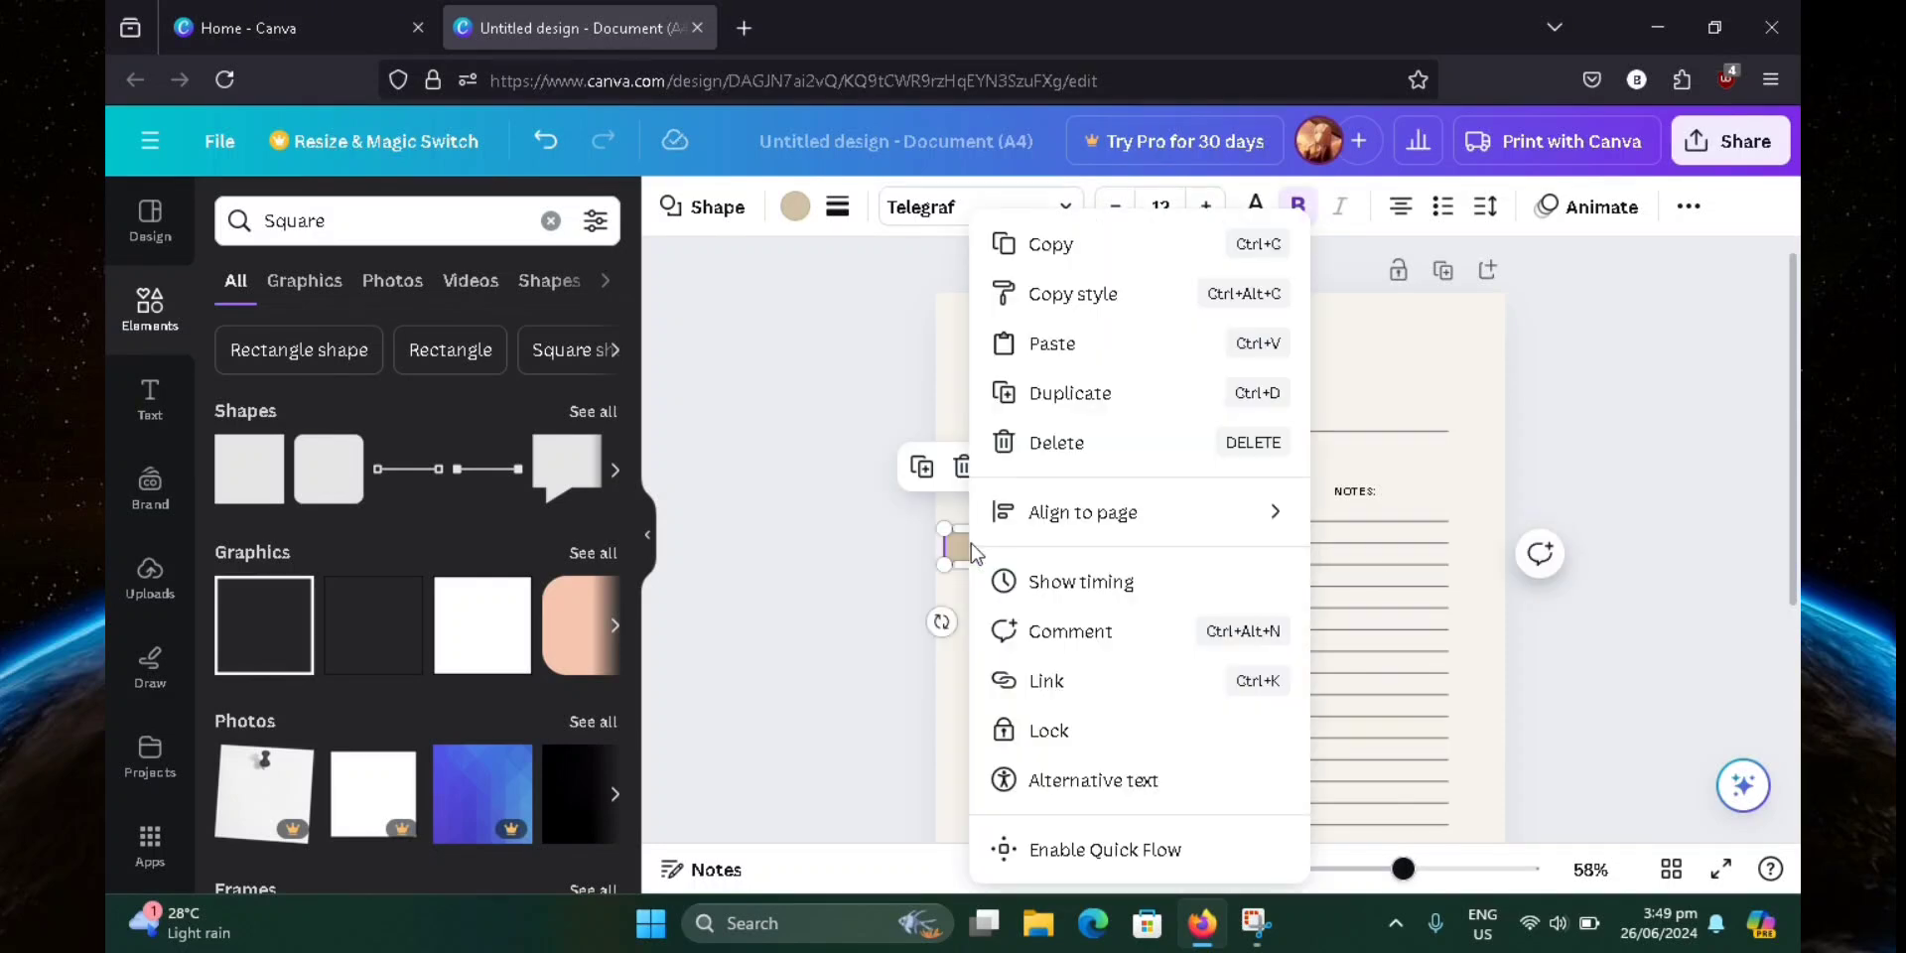
click(1113, 251)
click(962, 594)
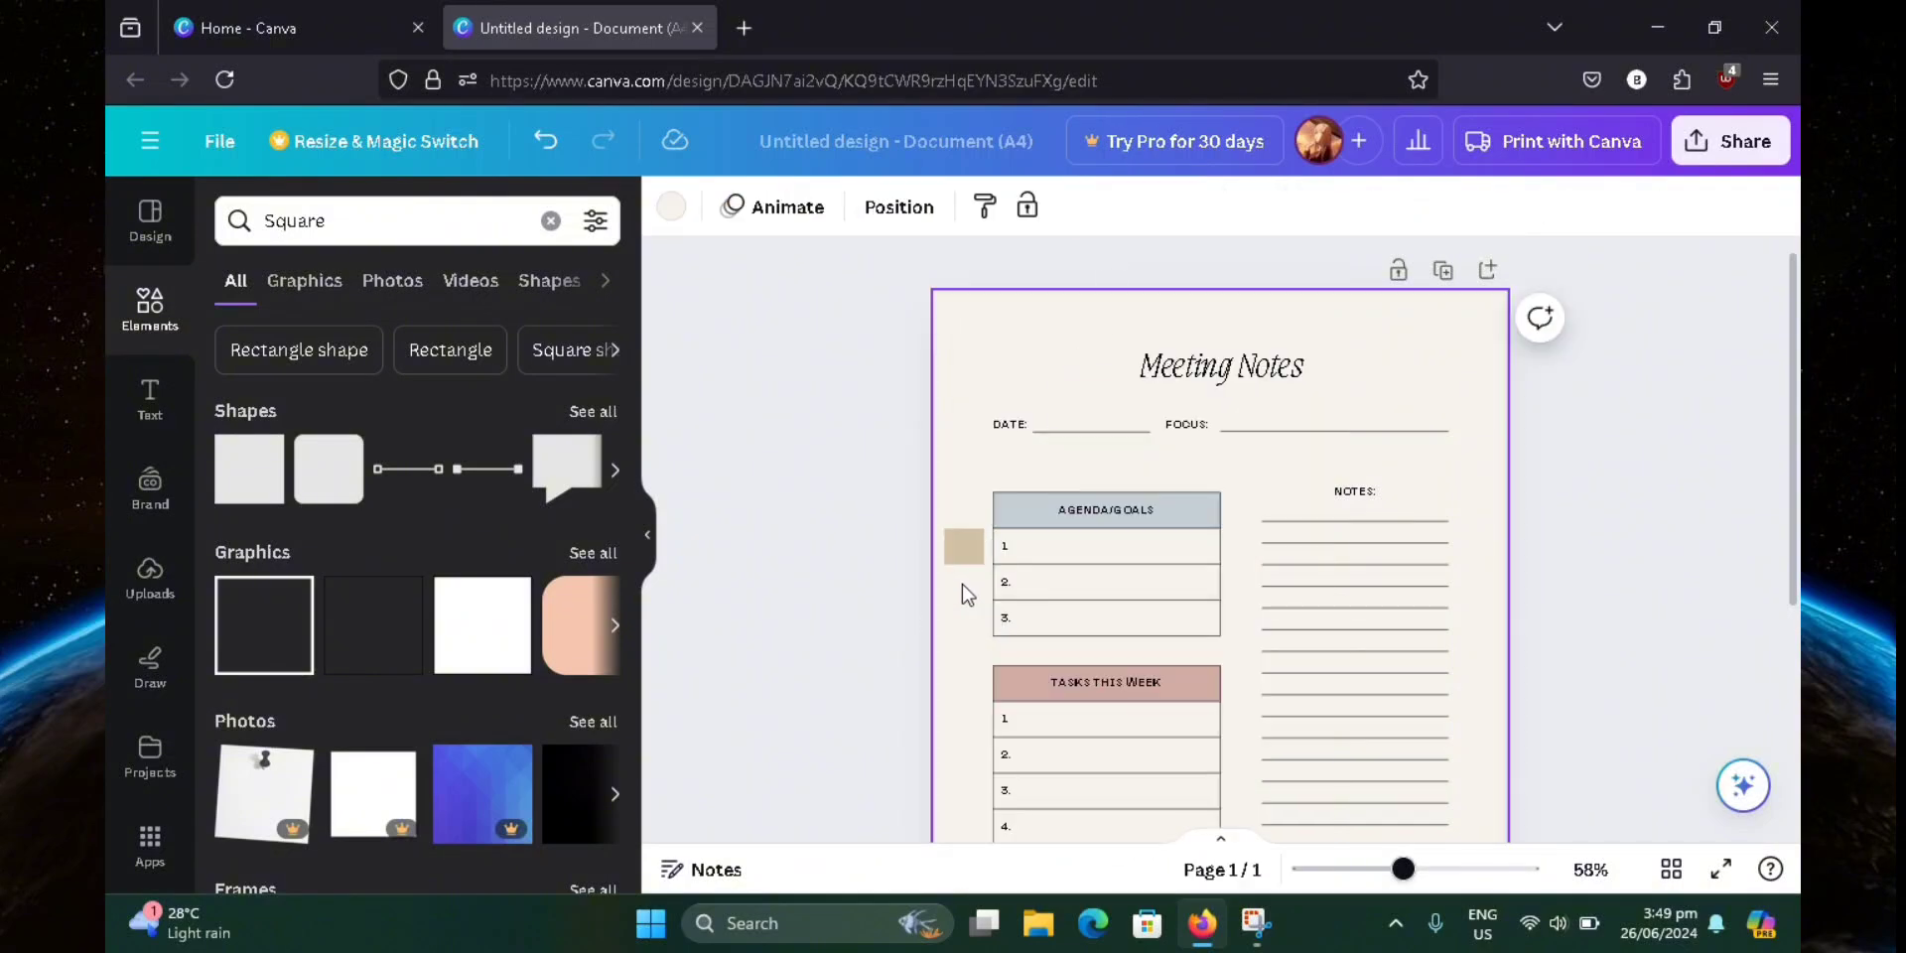
right_click(962, 594)
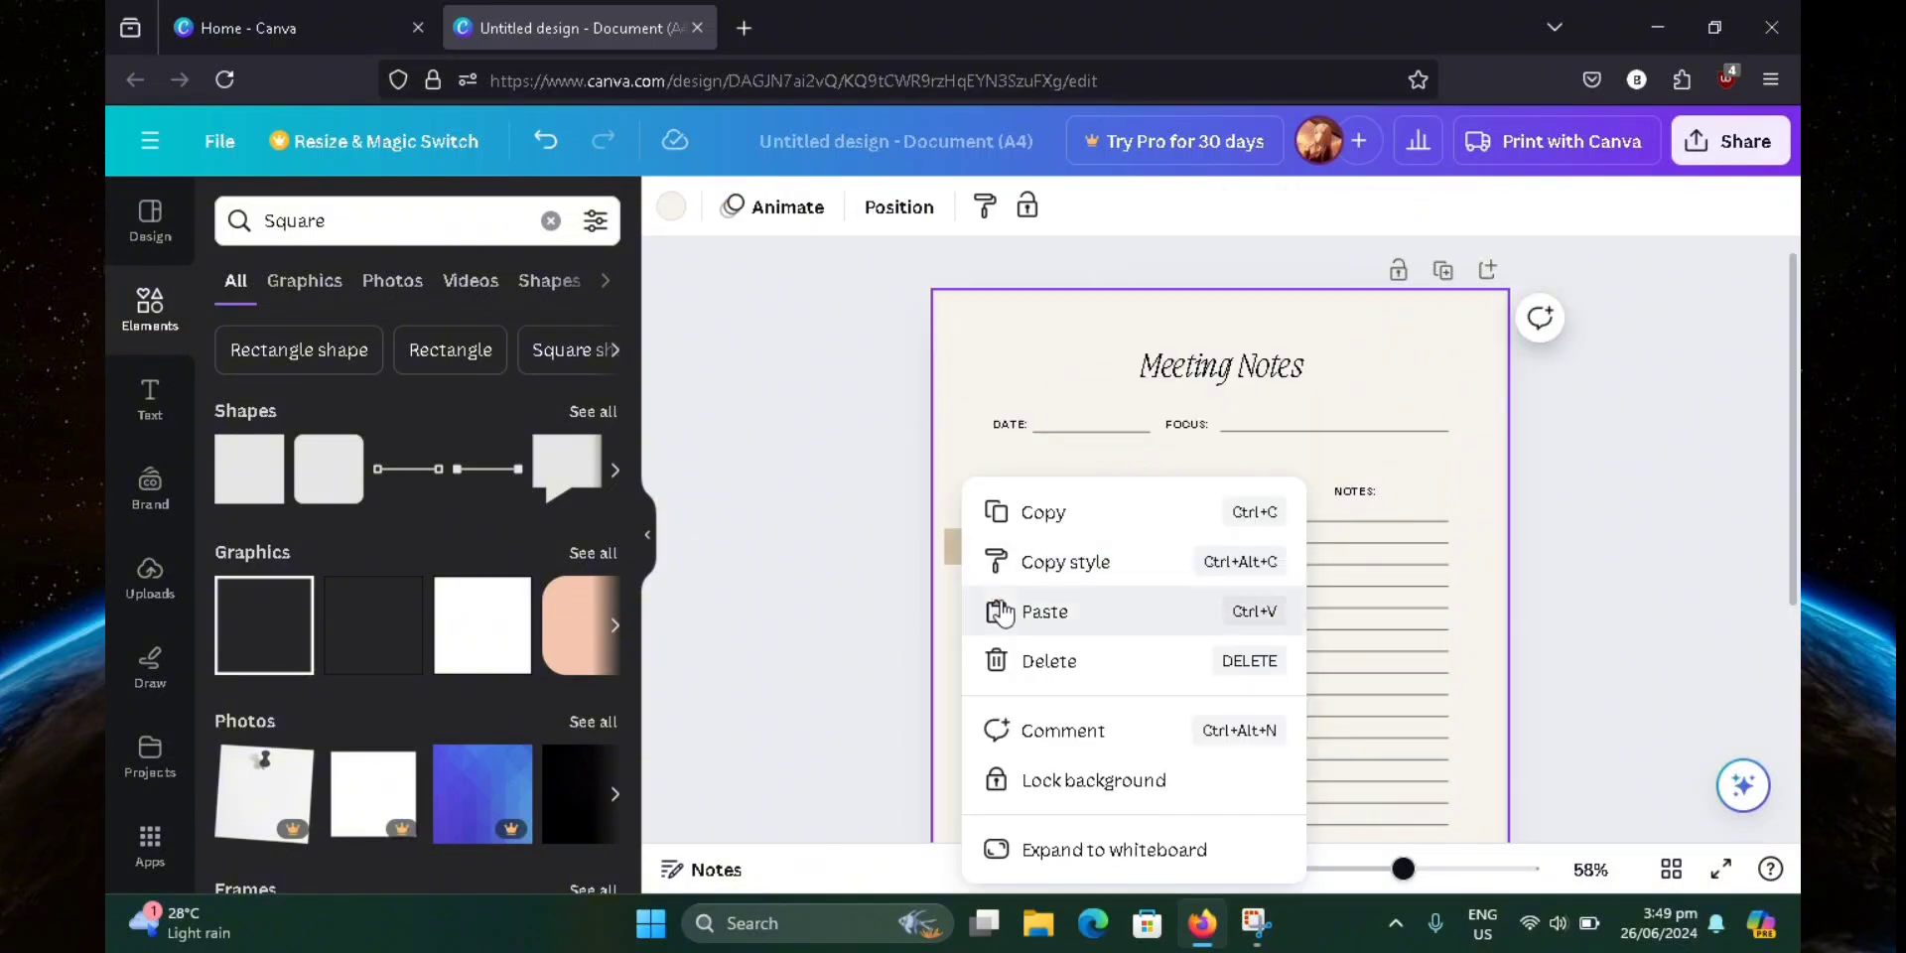
click(987, 608)
drag(974, 564, 964, 585)
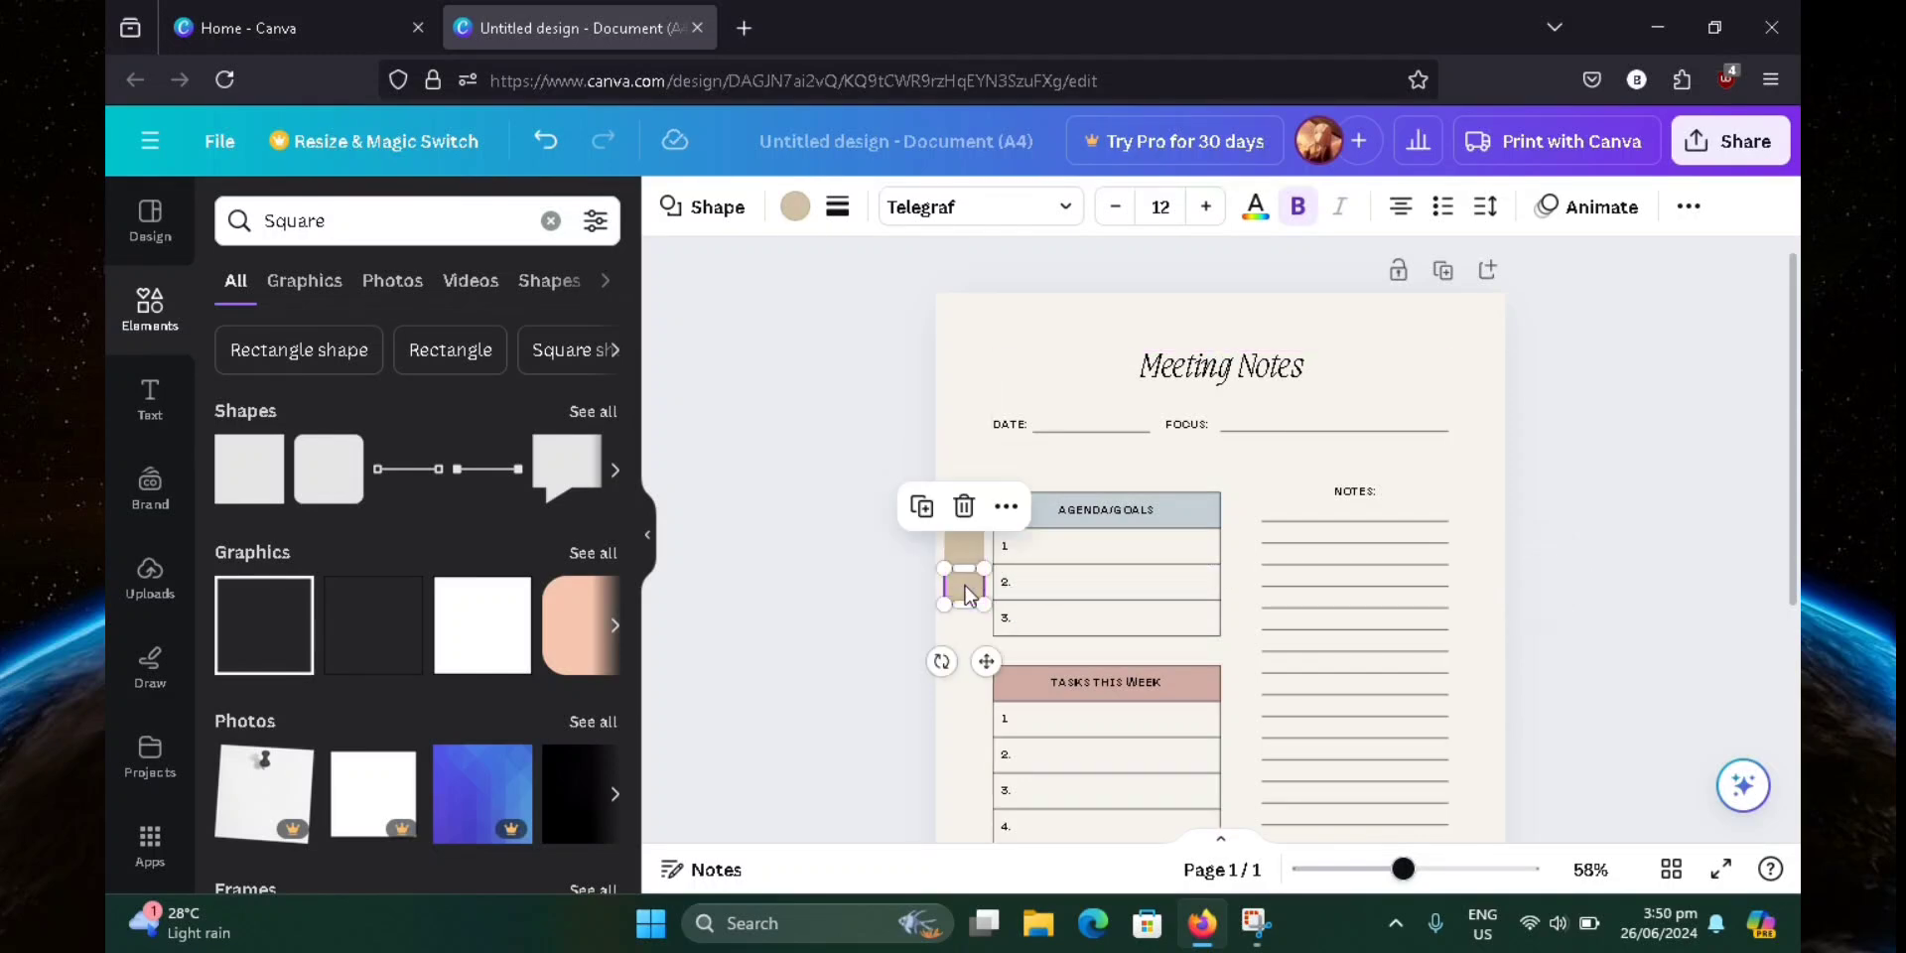
click(971, 617)
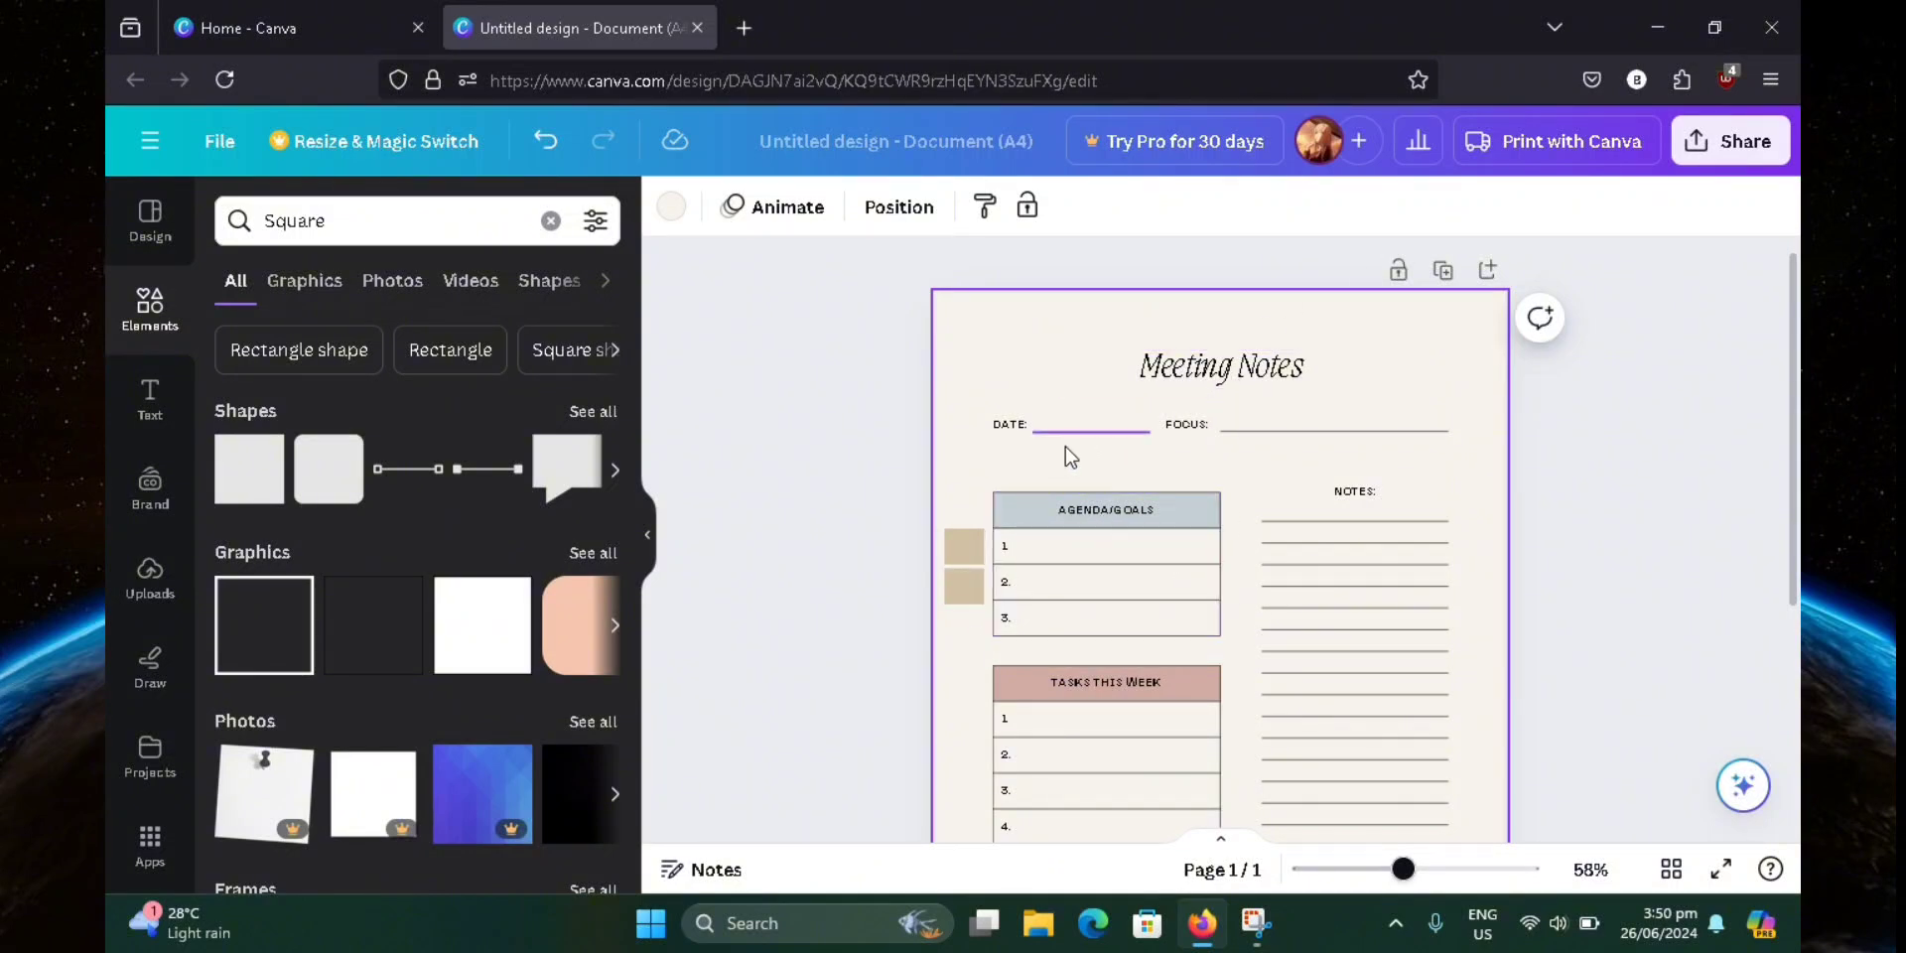
Download the design with the PDF Standard file type.
scroll(1361, 621, down, 3)
scroll(1336, 519, up, 3)
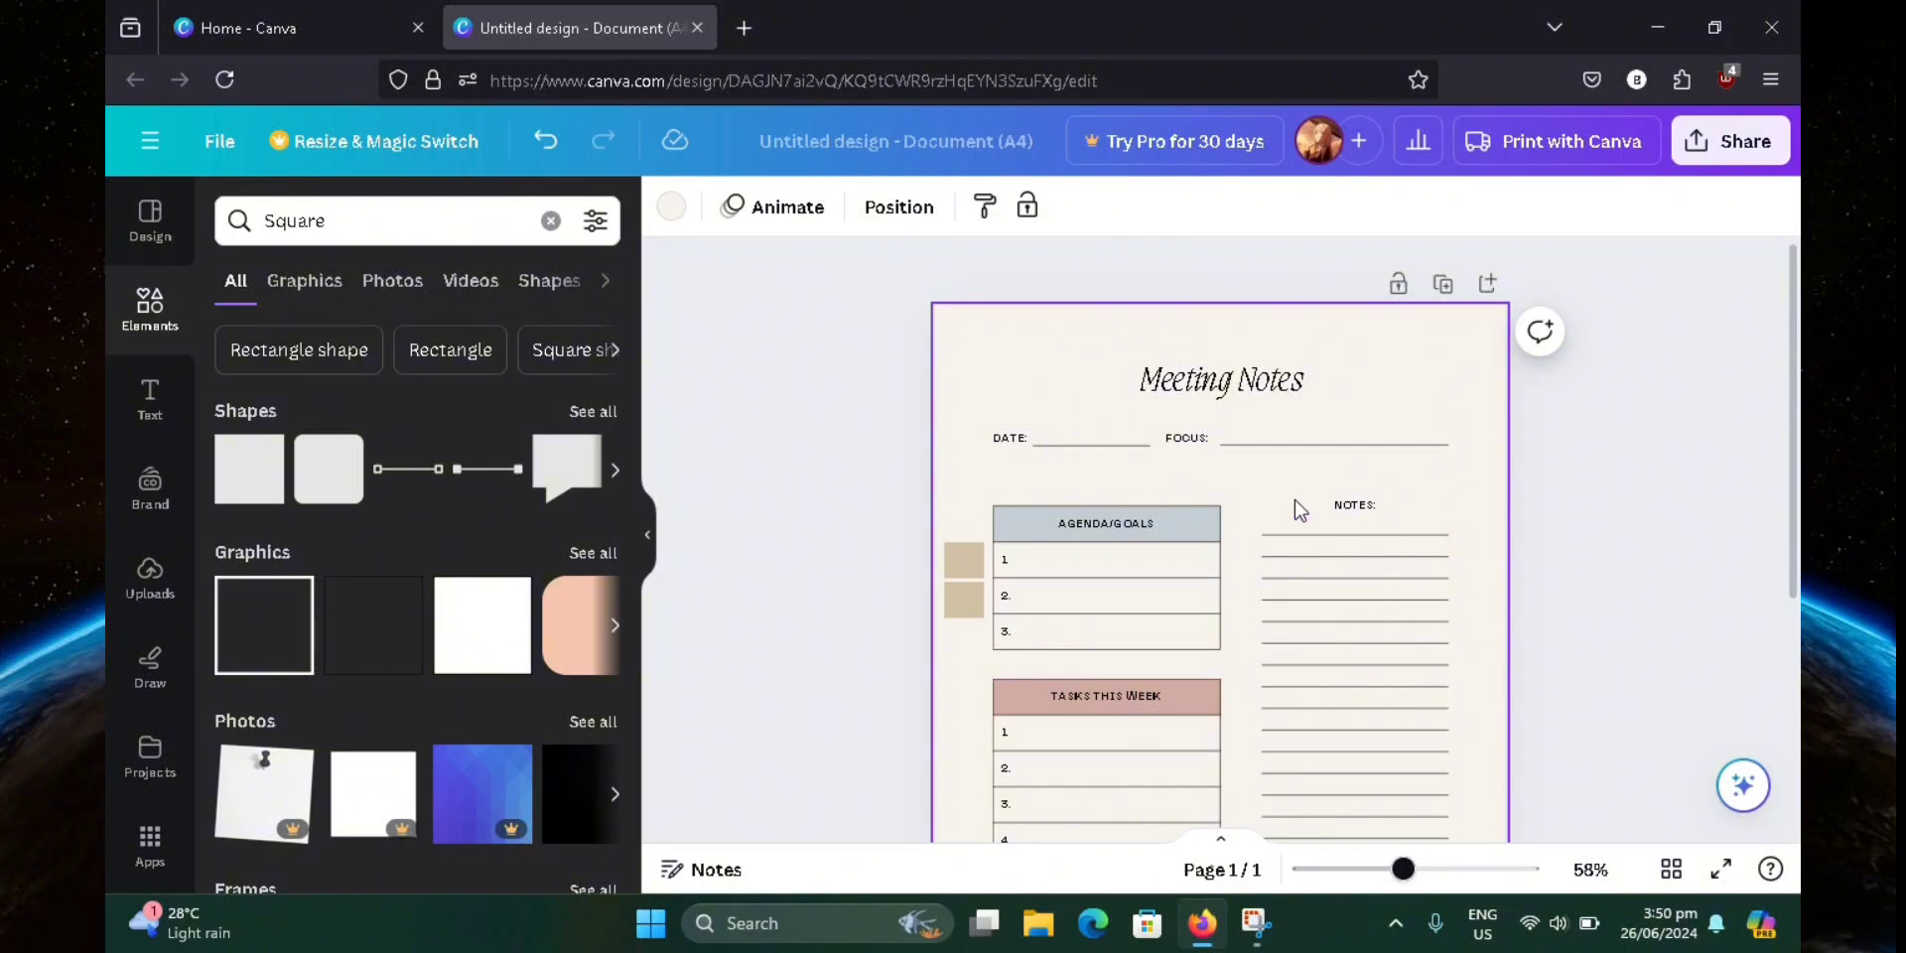
click(1727, 154)
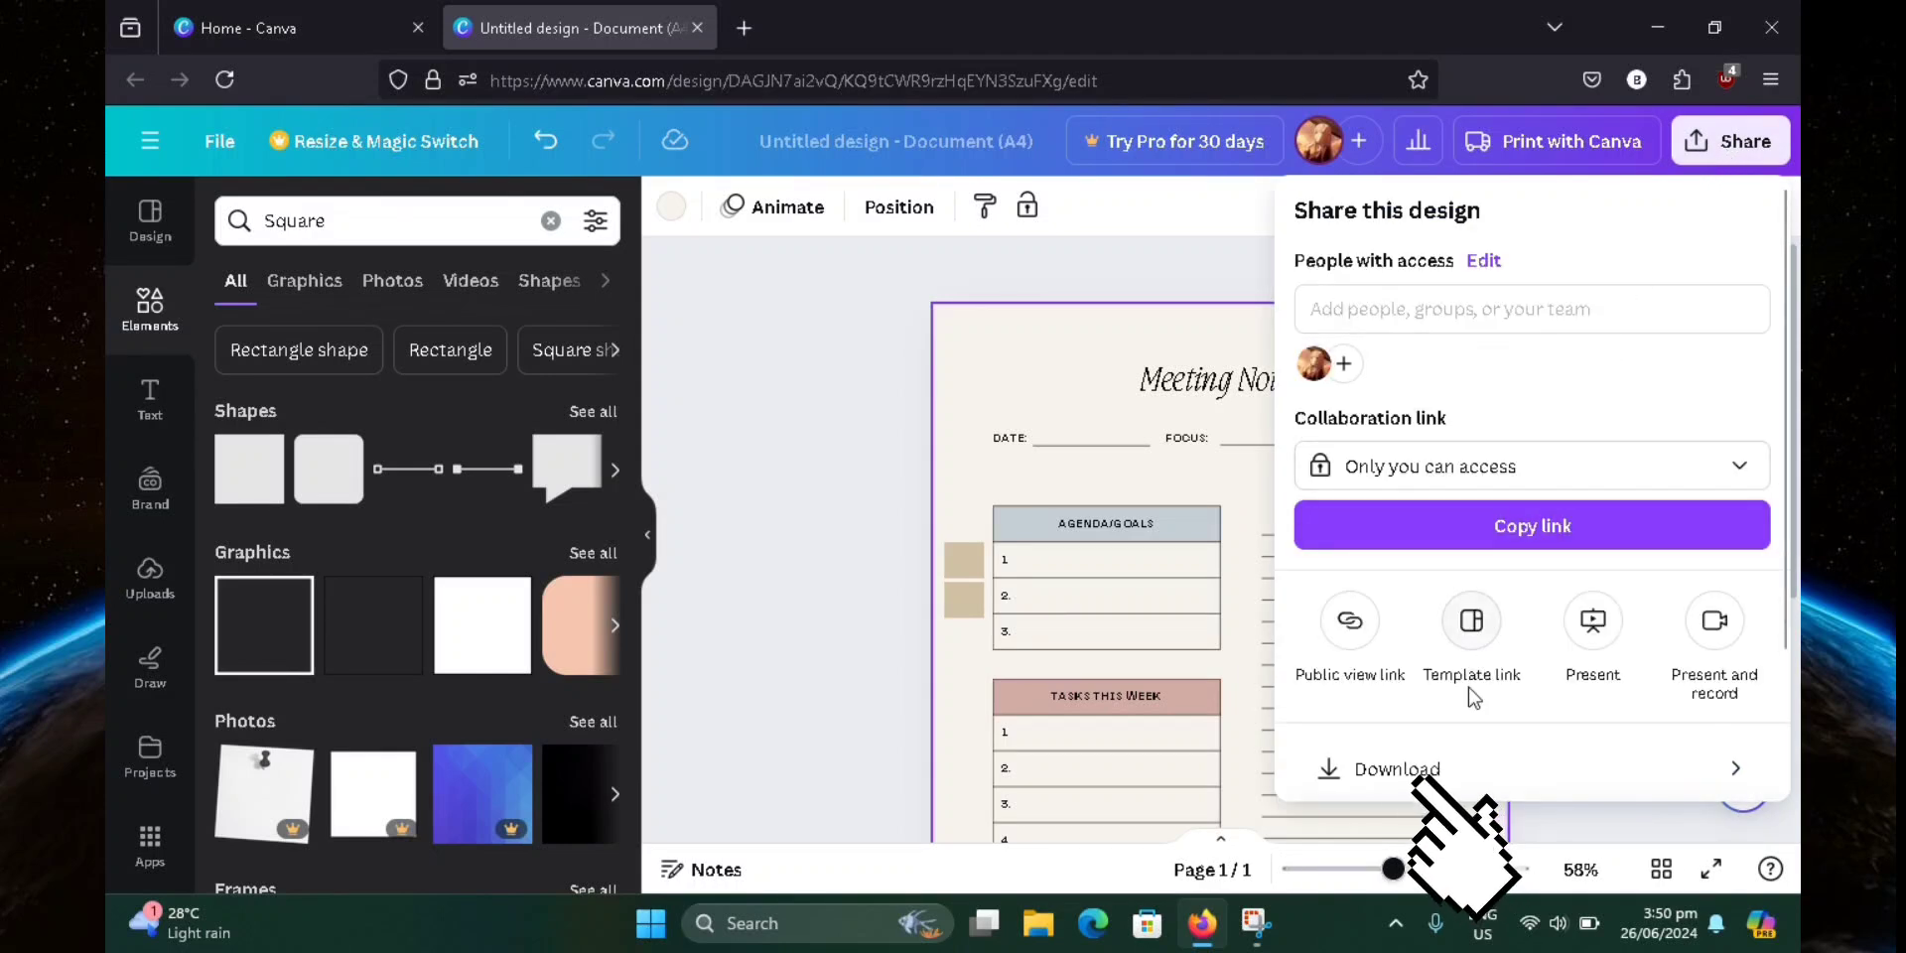
click(1461, 782)
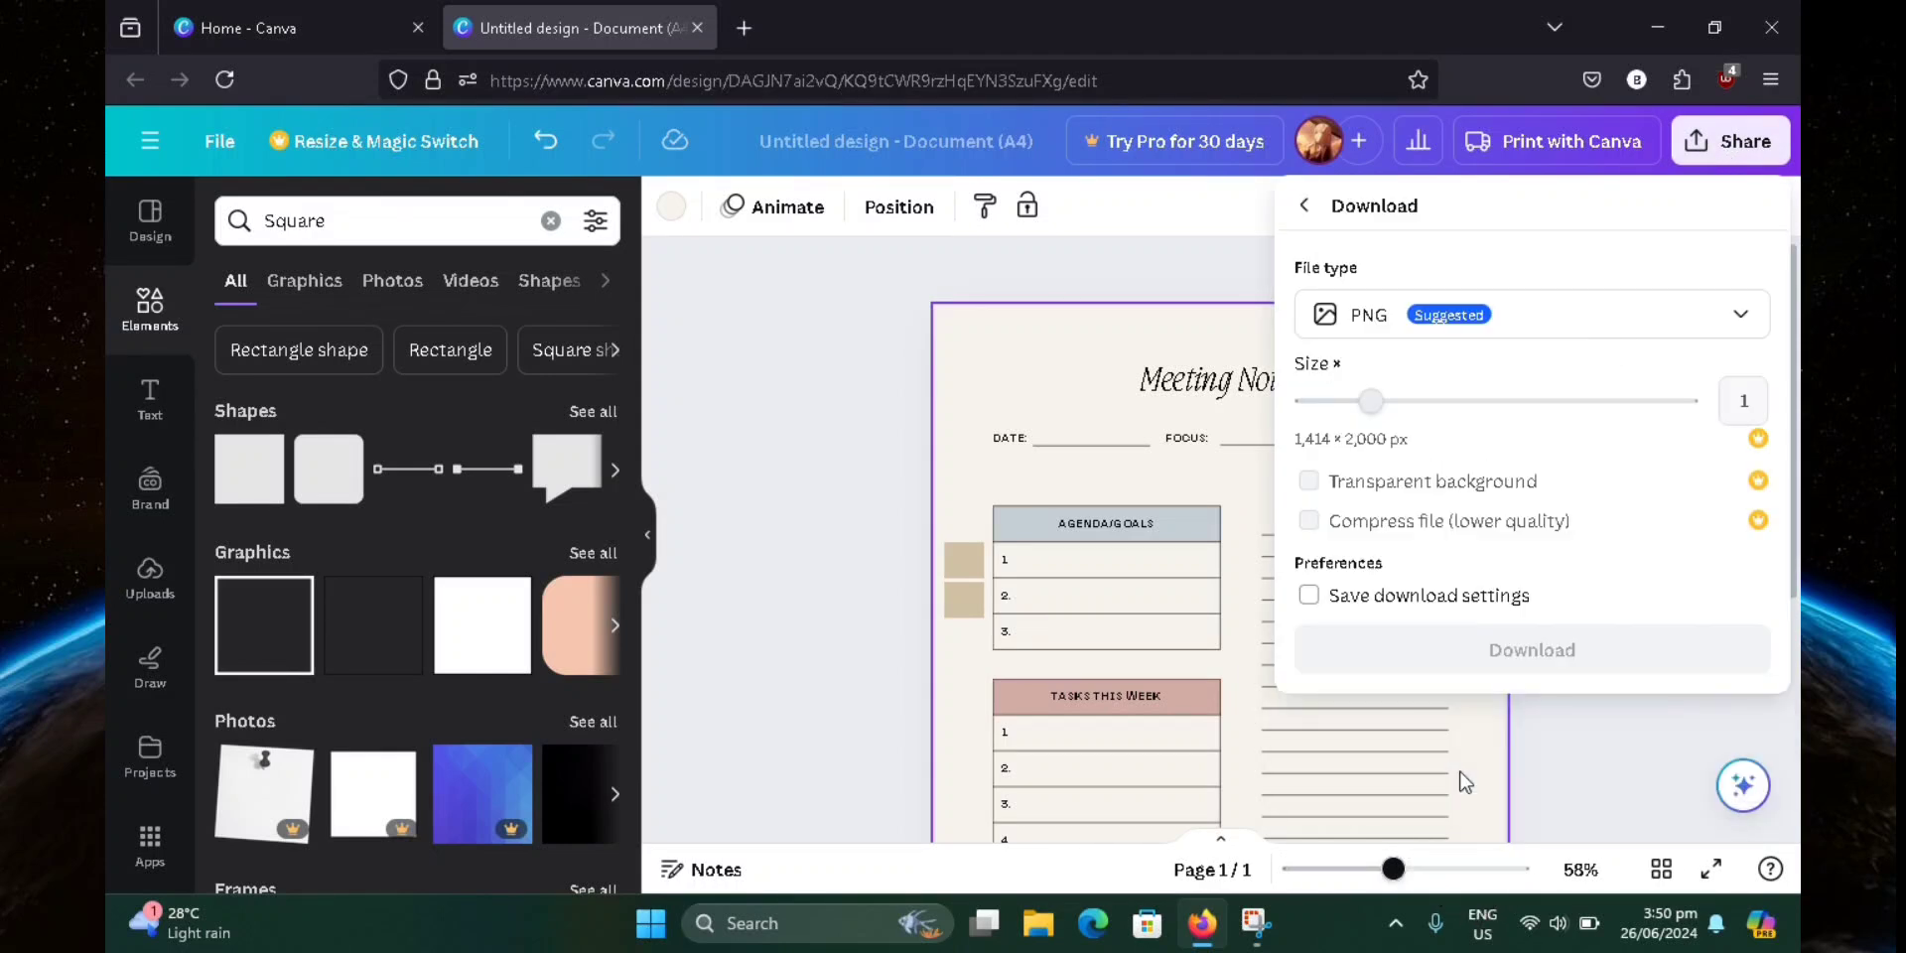
click(1426, 328)
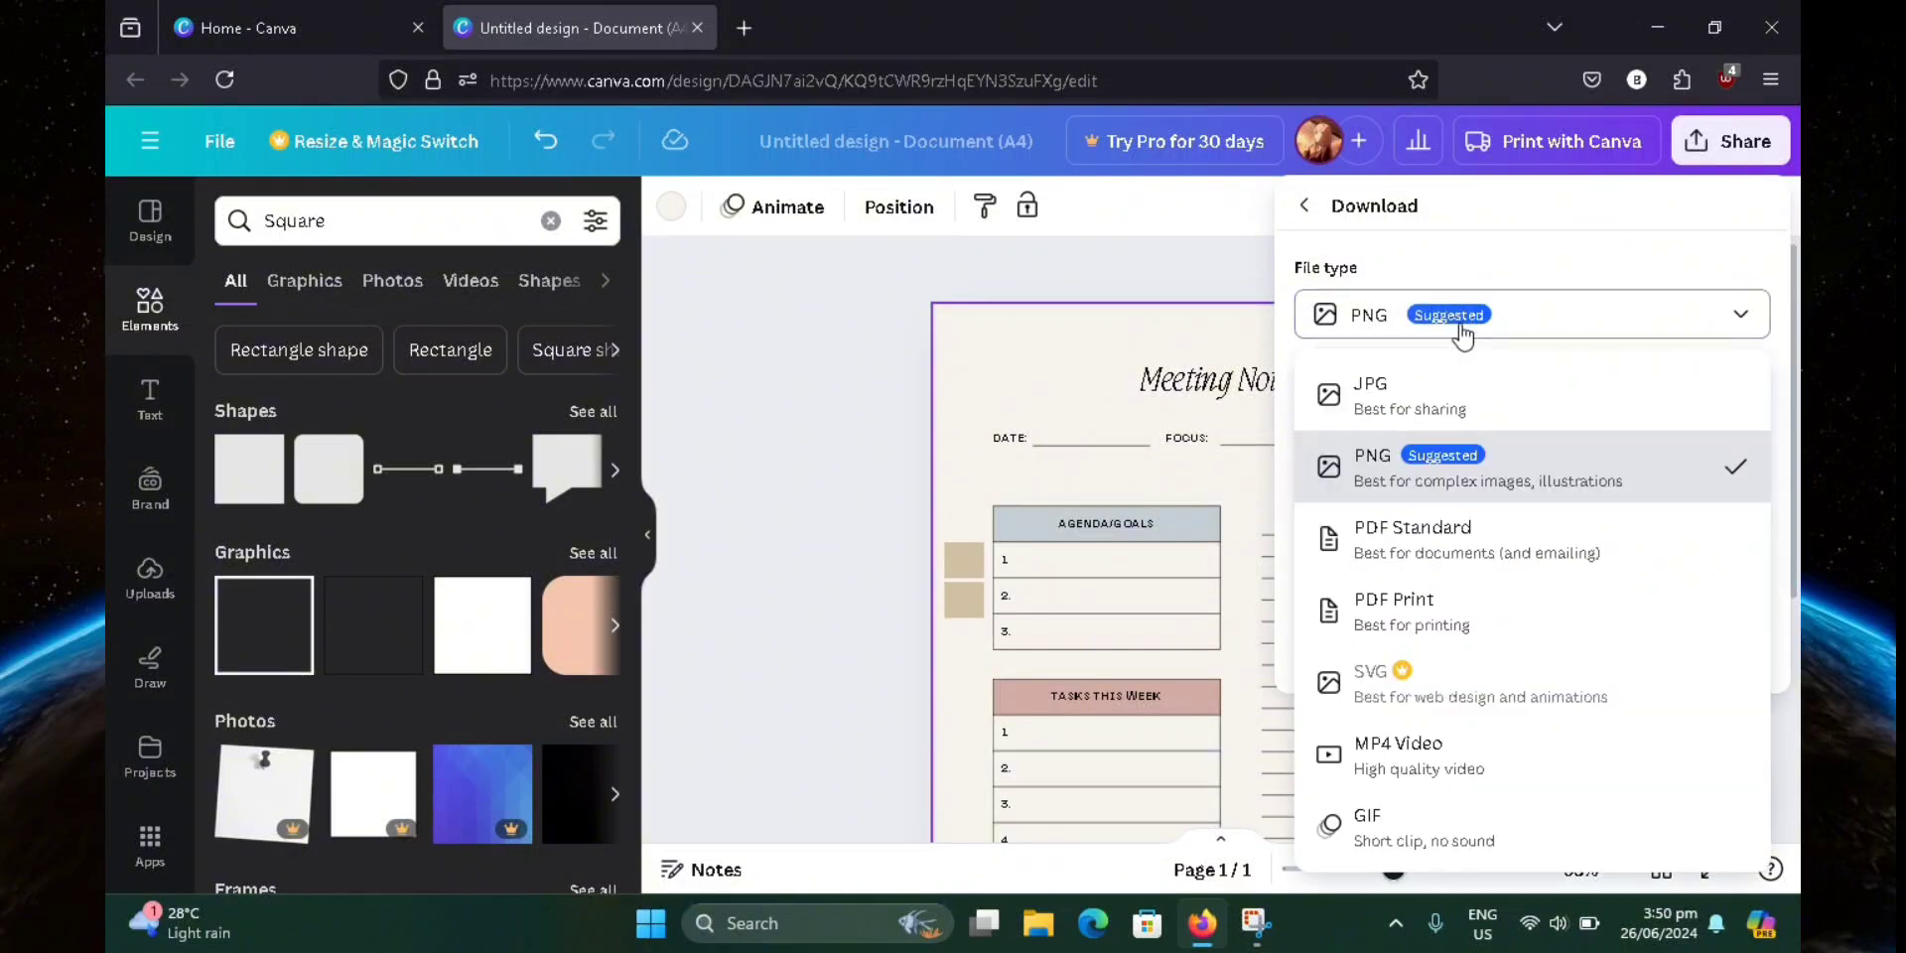
click(1404, 564)
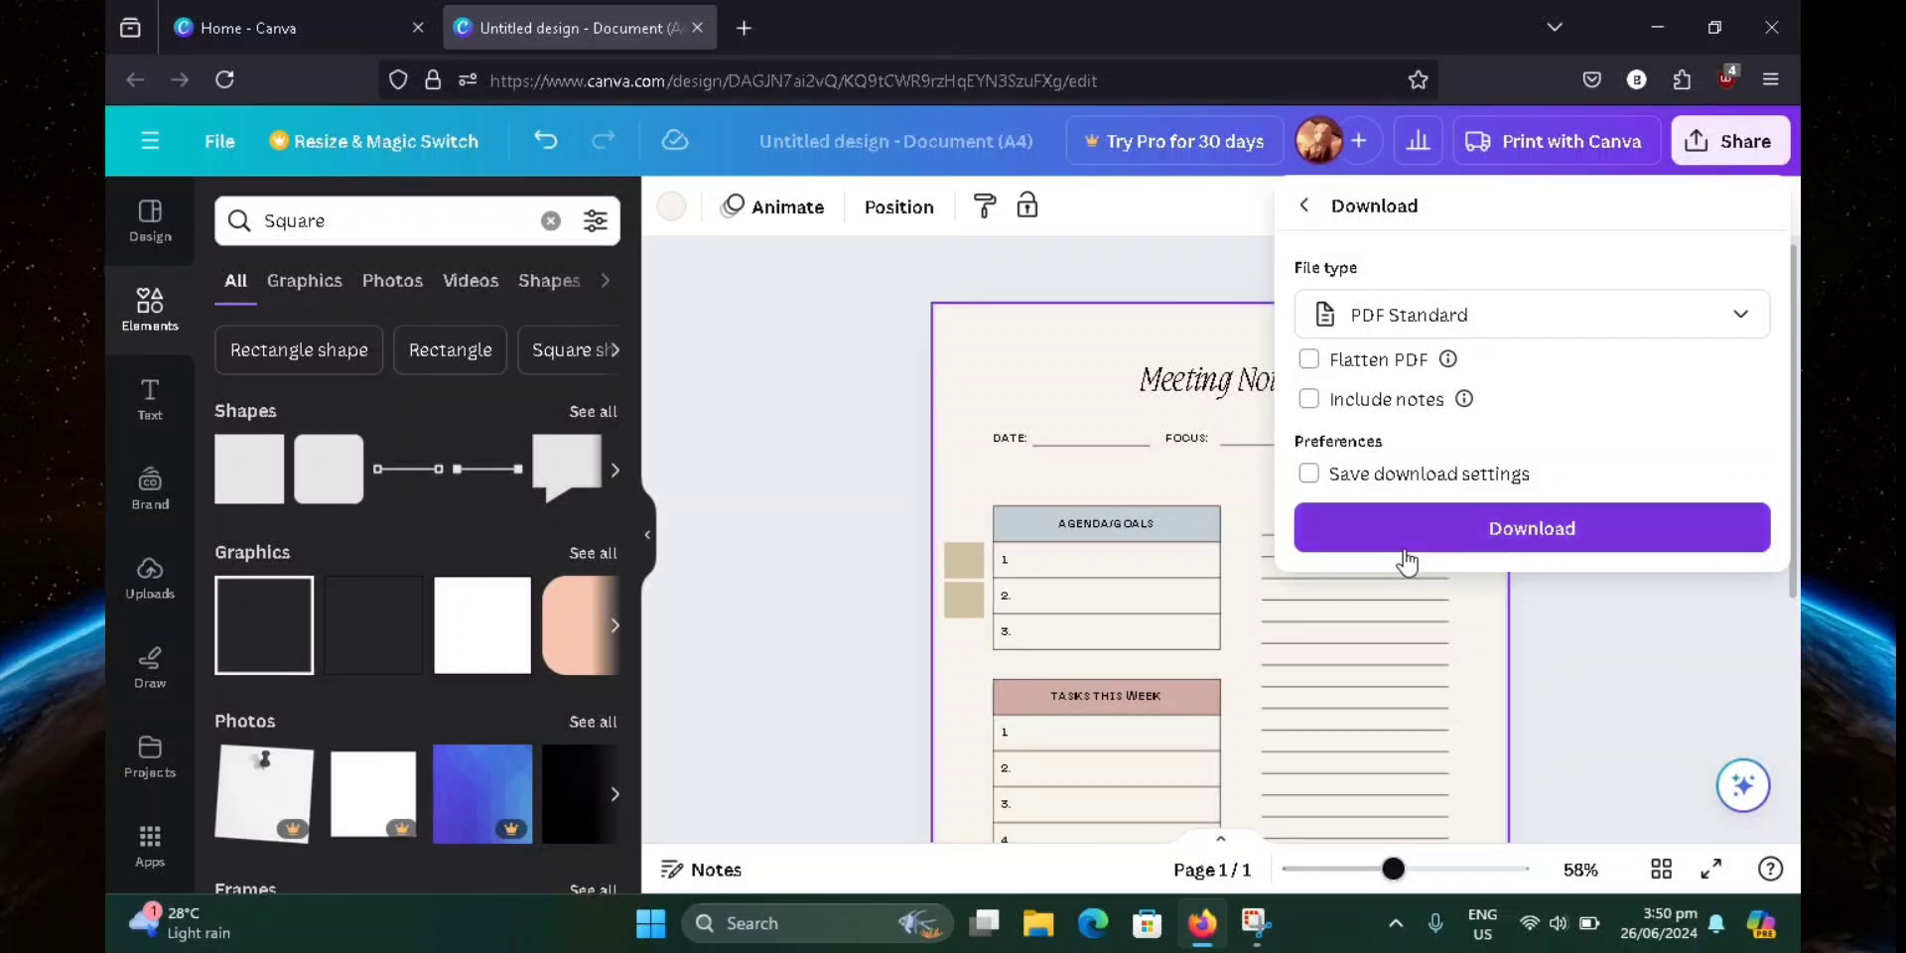
click(1501, 528)
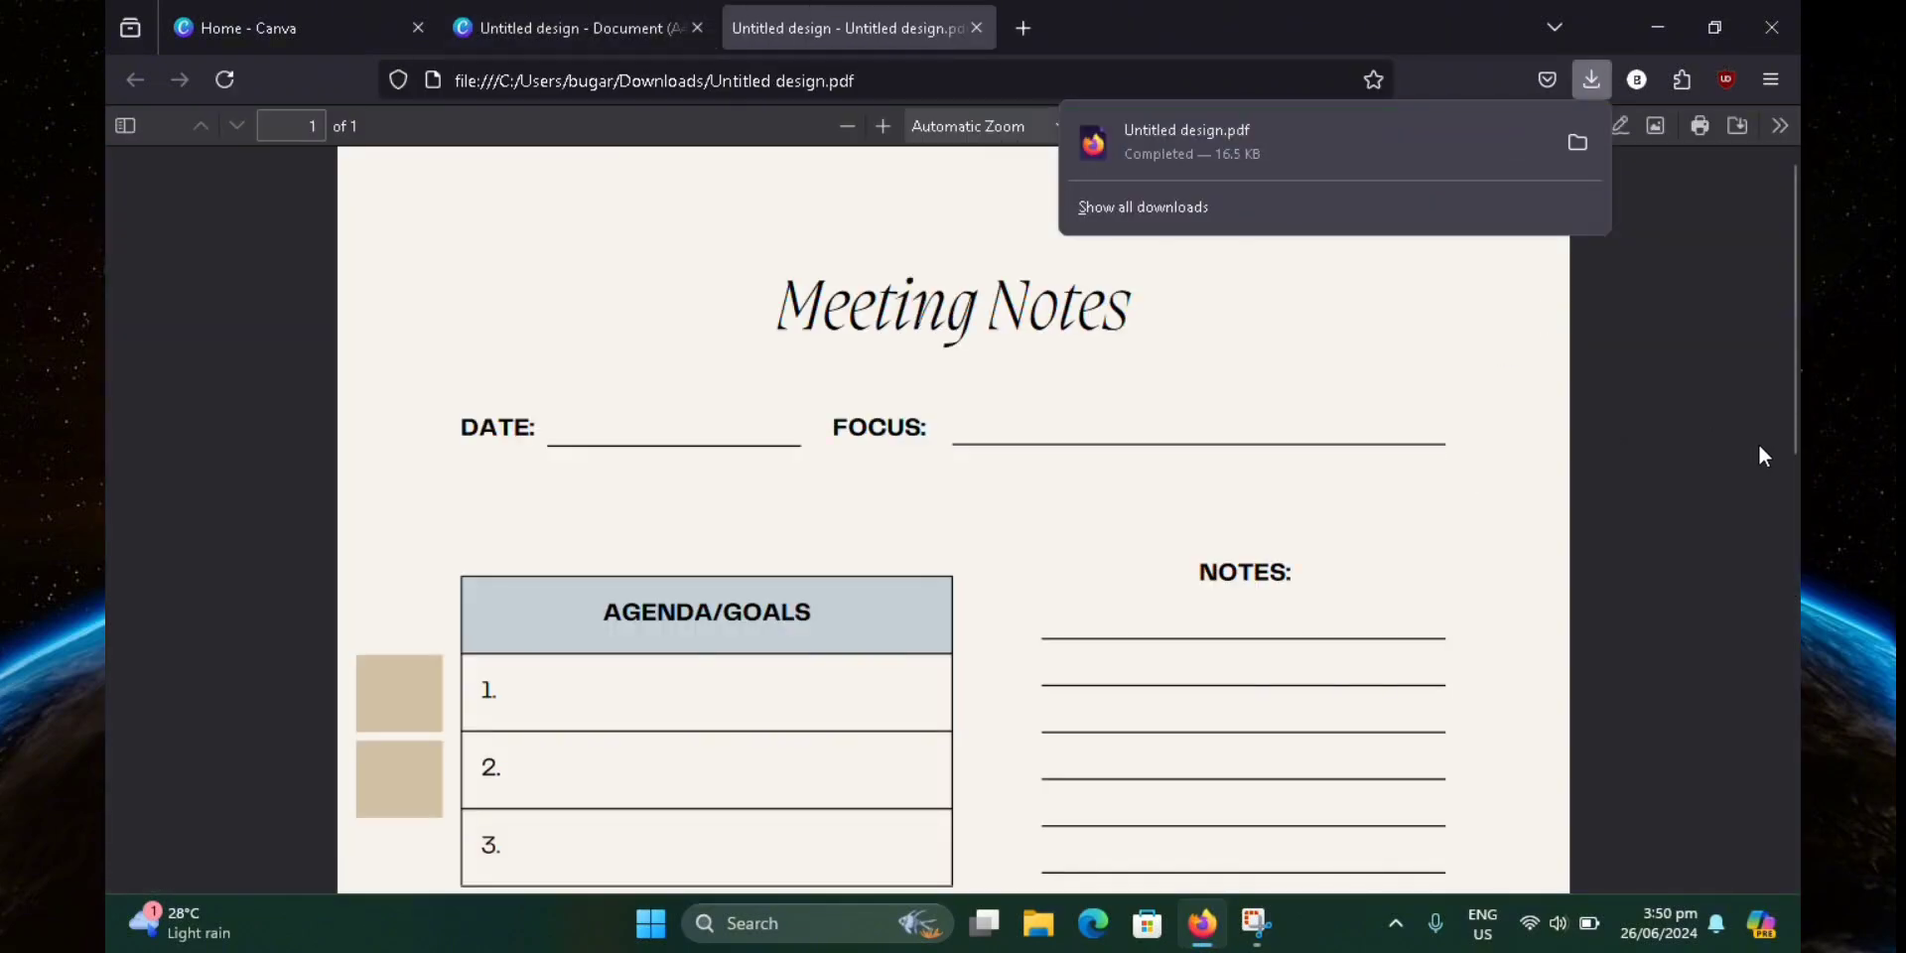
Examine the layout and the selectable text of the downloaded Meeting Notes PDF.
click(1714, 441)
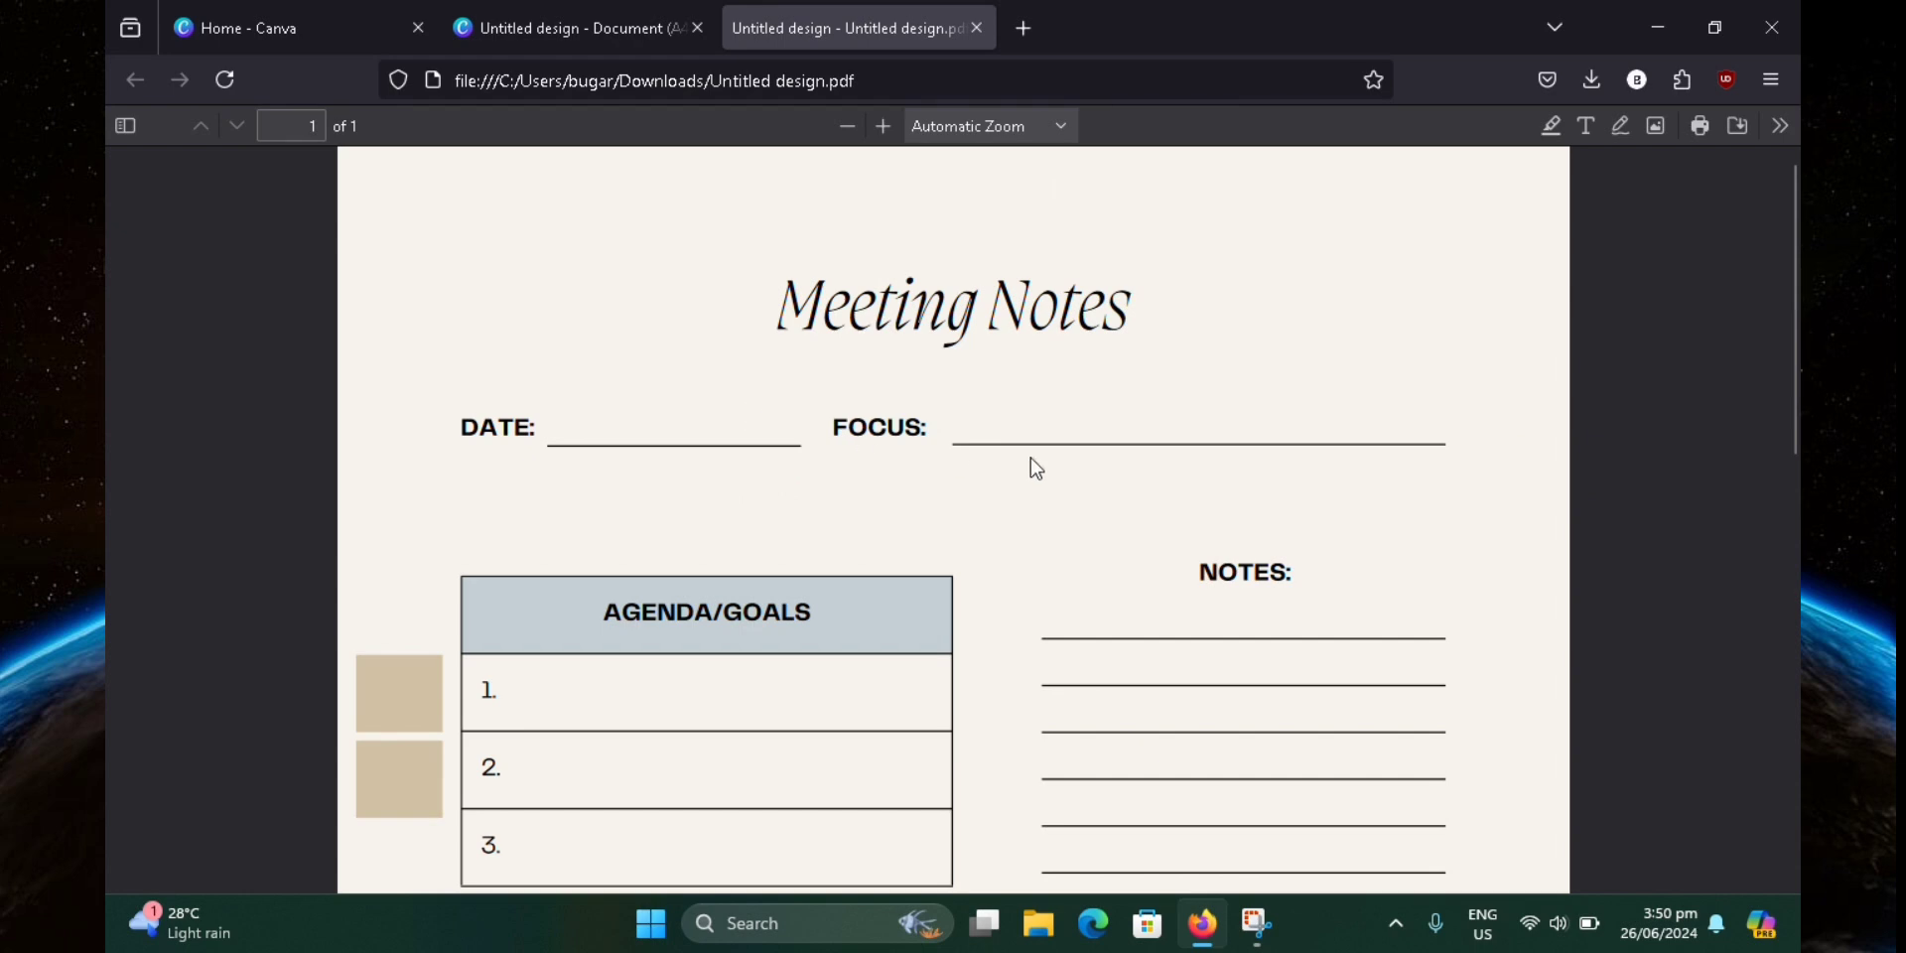
scroll(1023, 446, down, 5)
scroll(858, 445, up, 4)
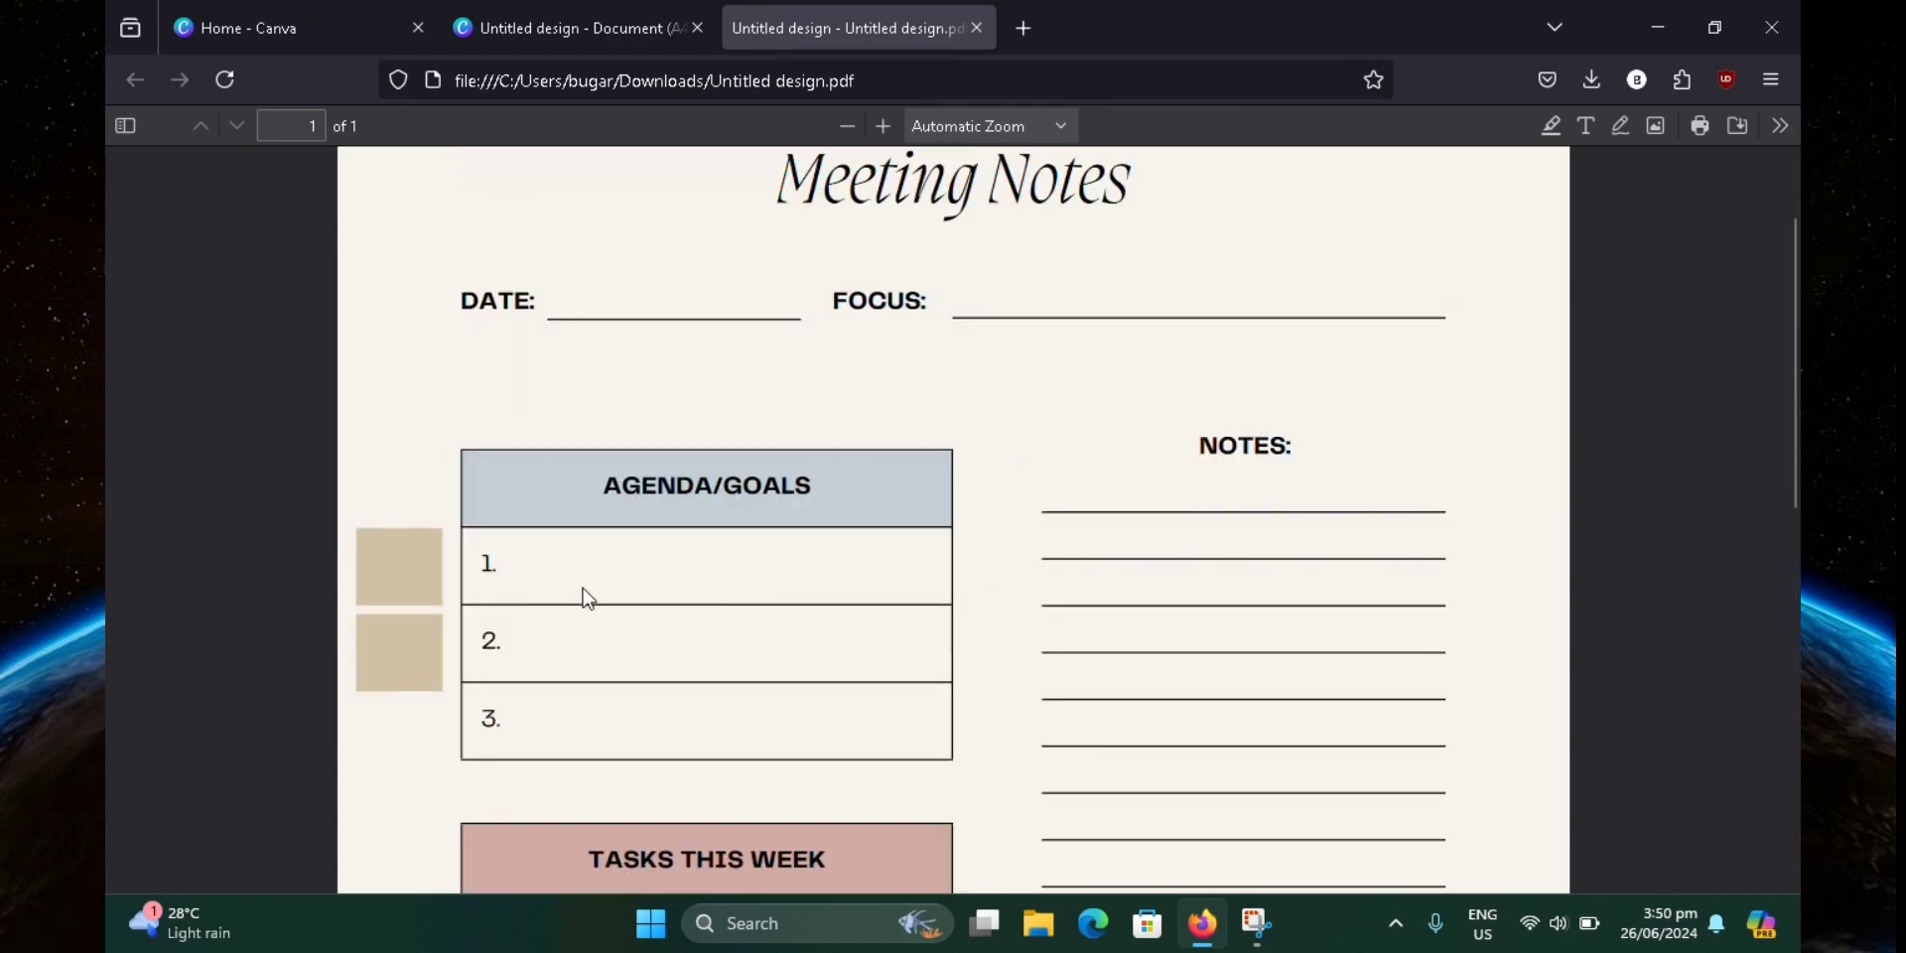
drag(1332, 600, 1274, 587)
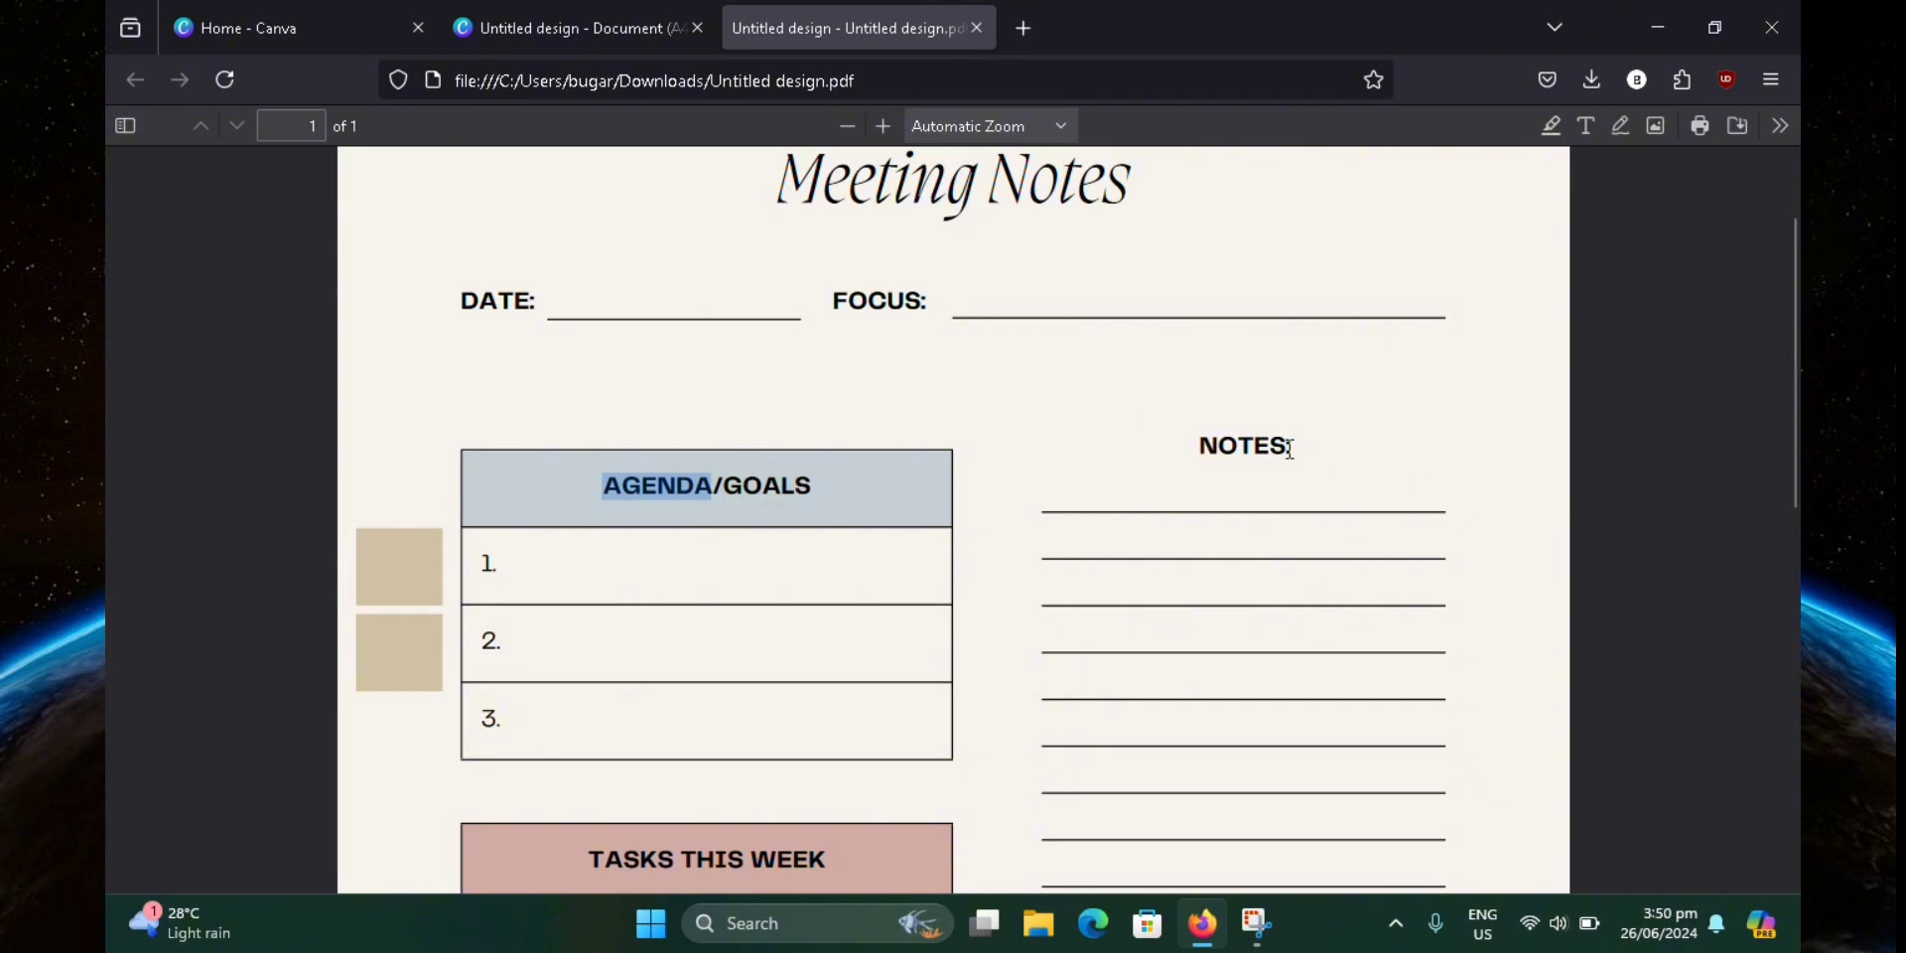
scroll(802, 362, up, 2)
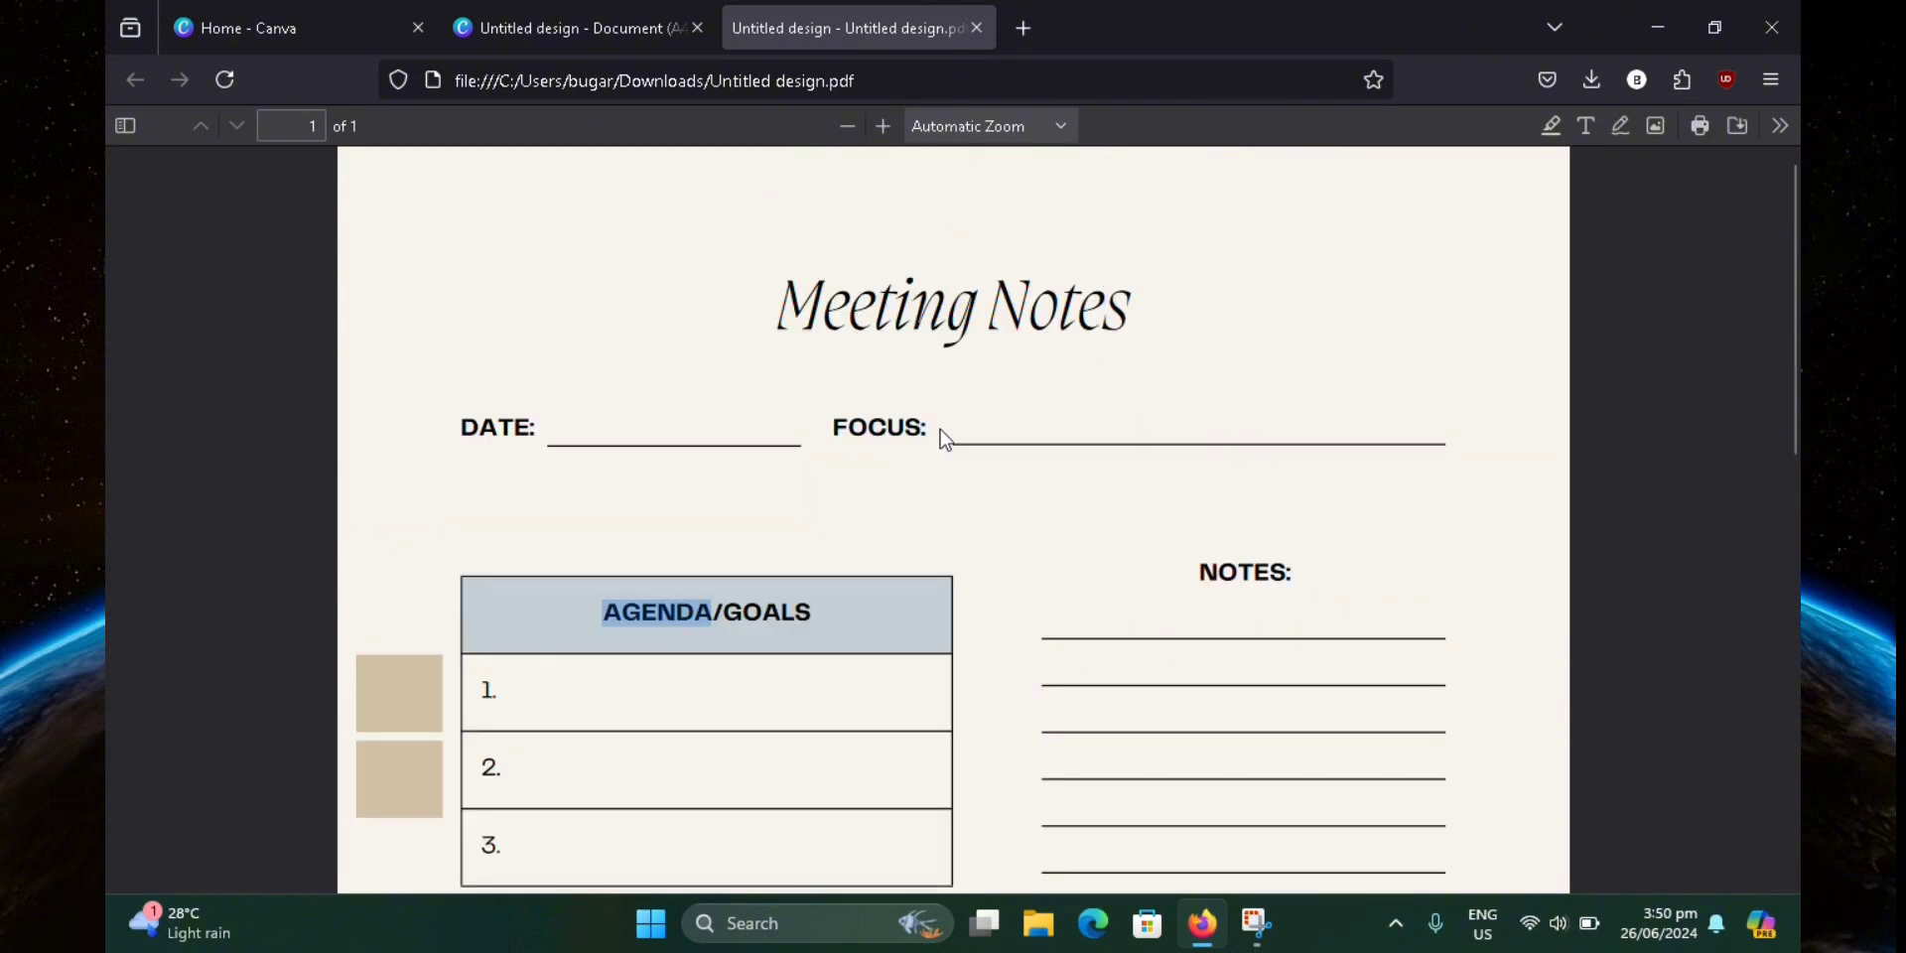
Open dochub.com in a new browser tab.
key(ctrl+t)
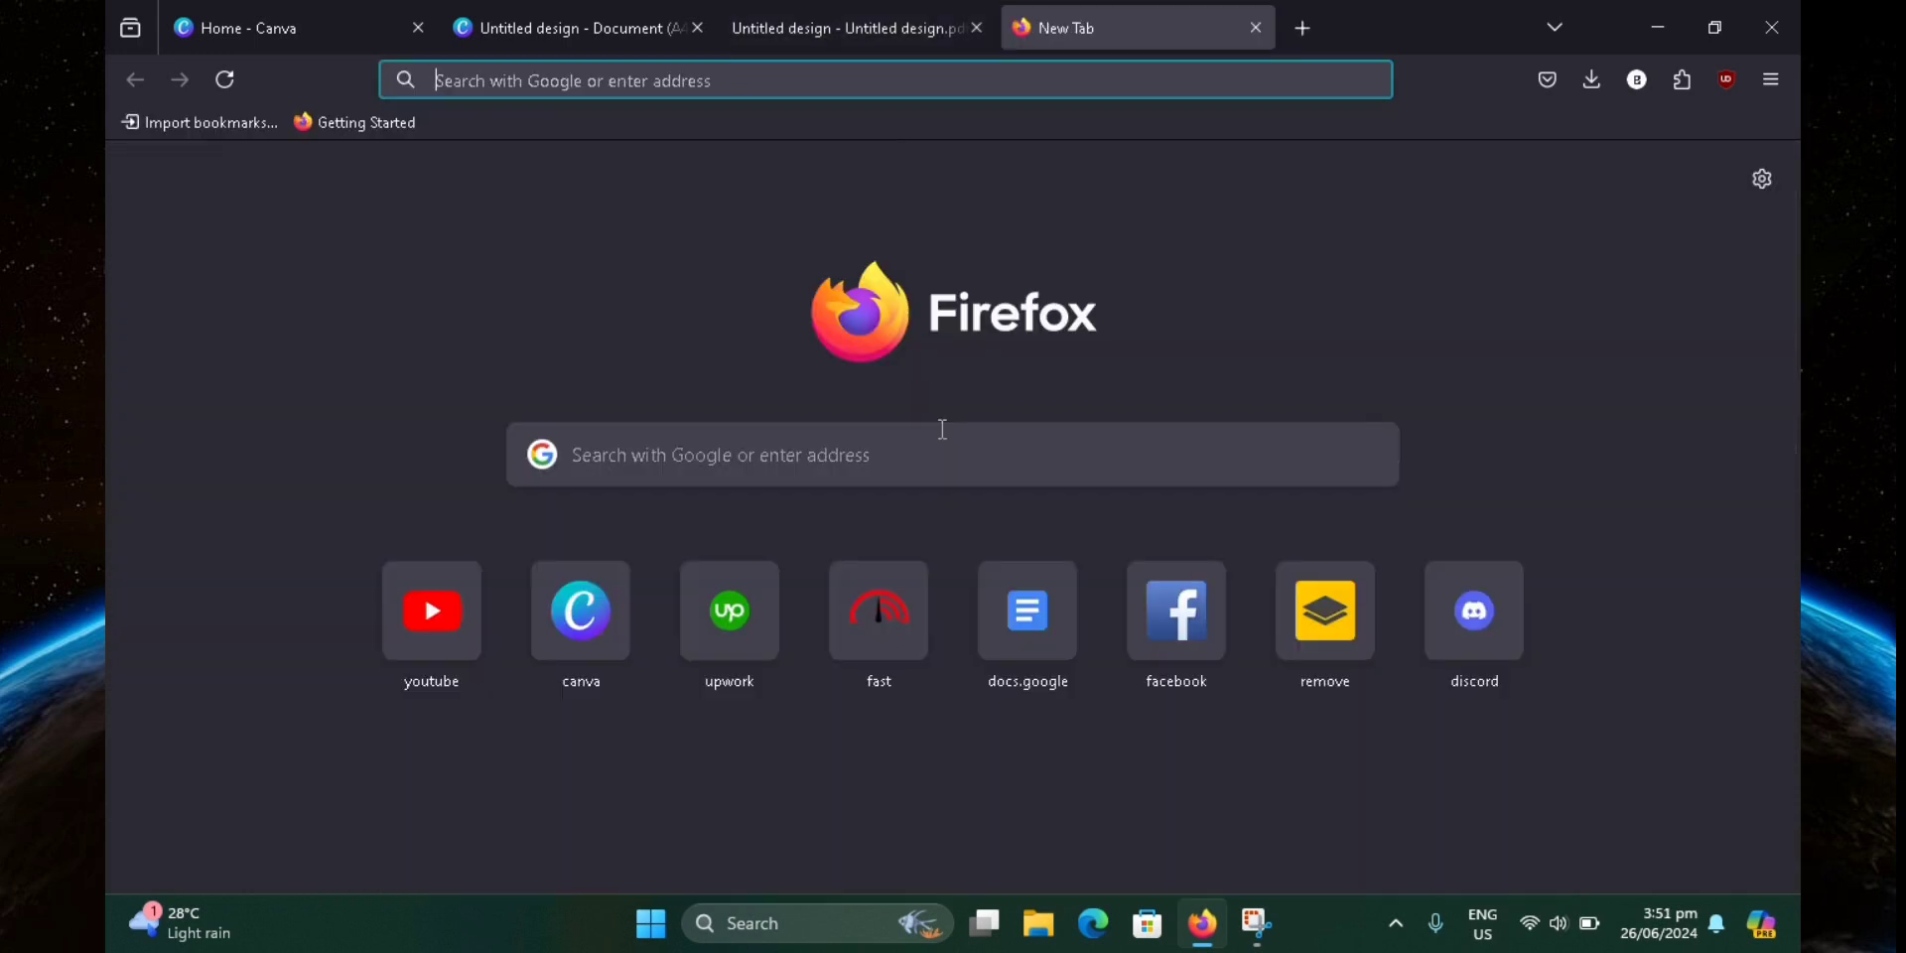
text(dochu)
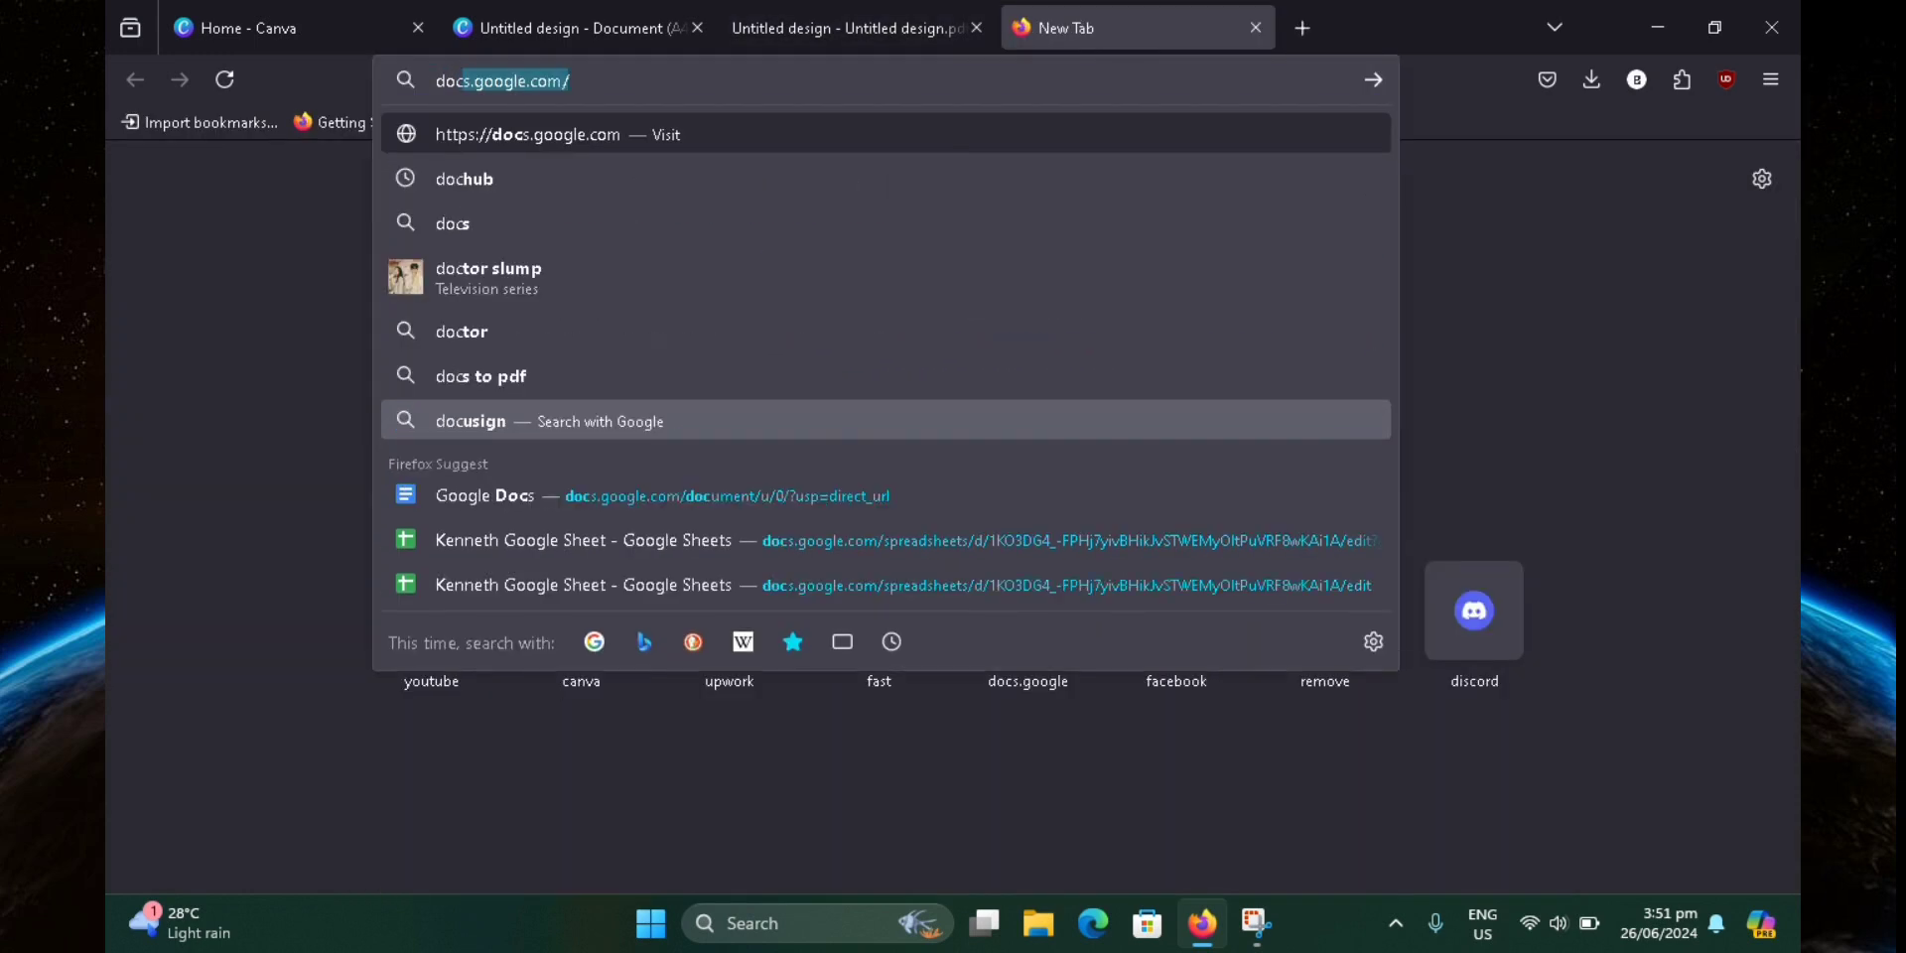
key(BackSpace)
key(BackSpace)
key(BackSpace)
key(BackSpace)
key(BackSpace)
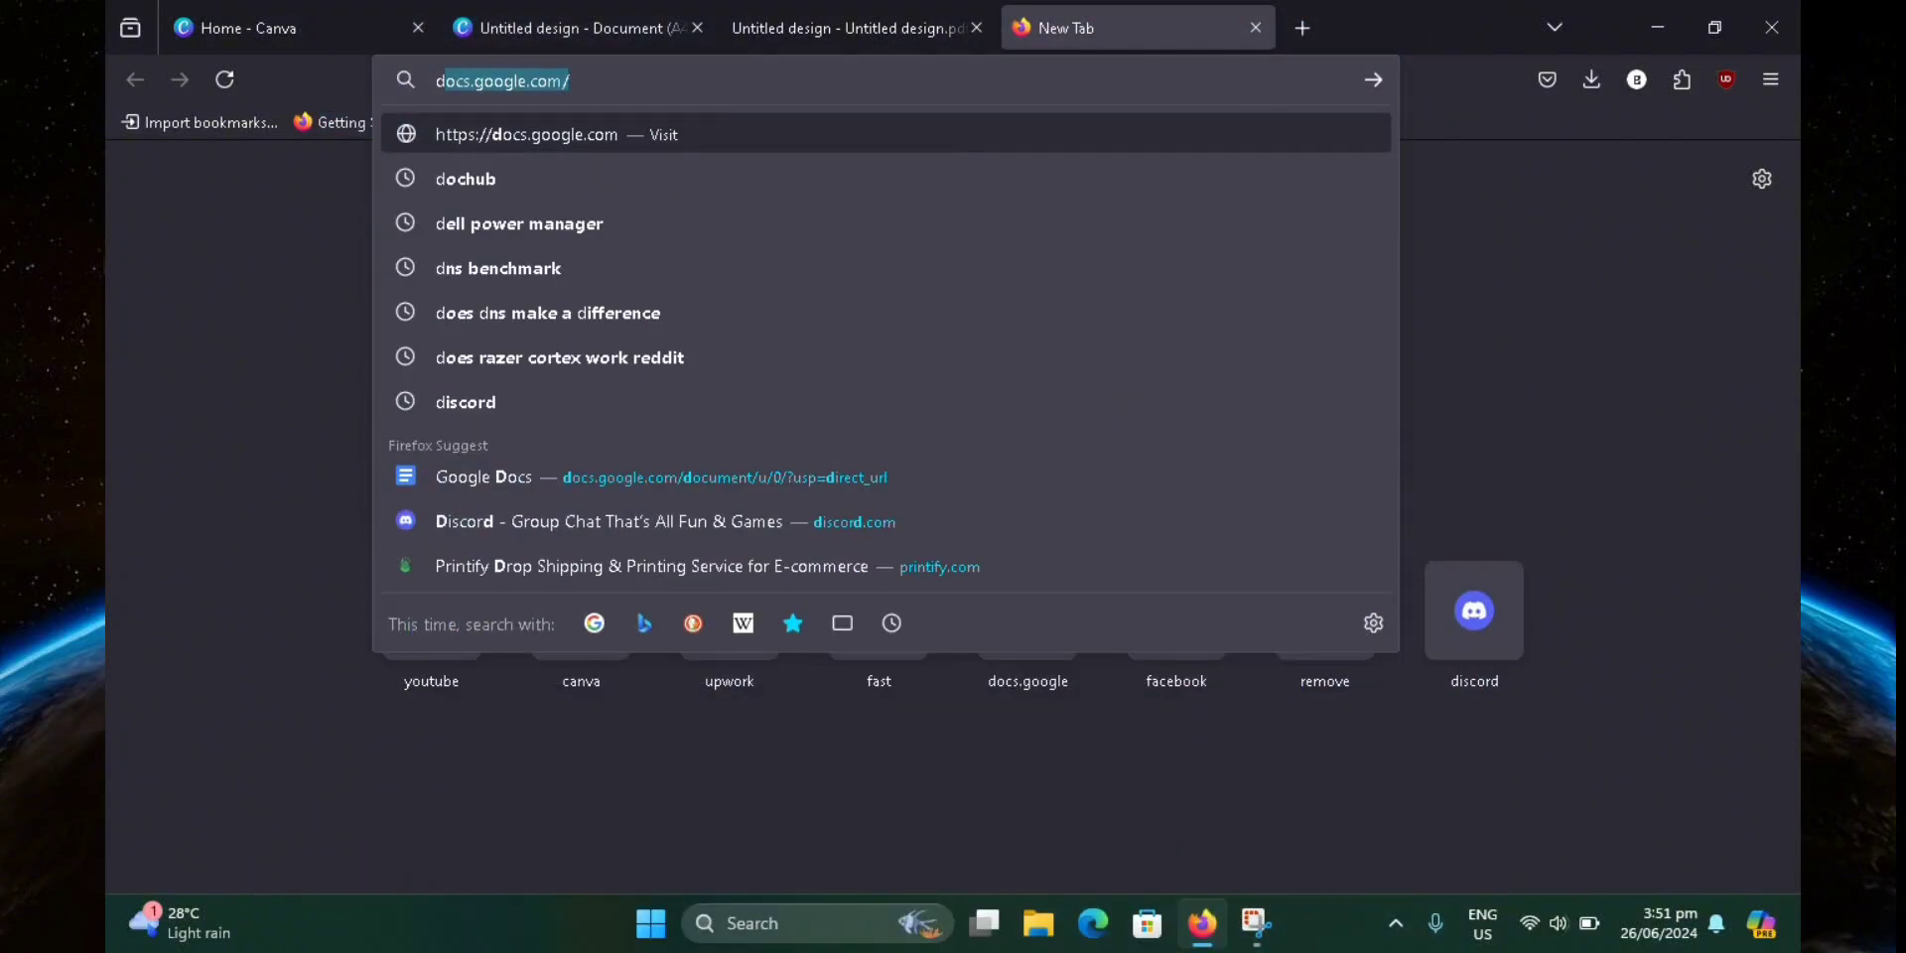
text(doch)
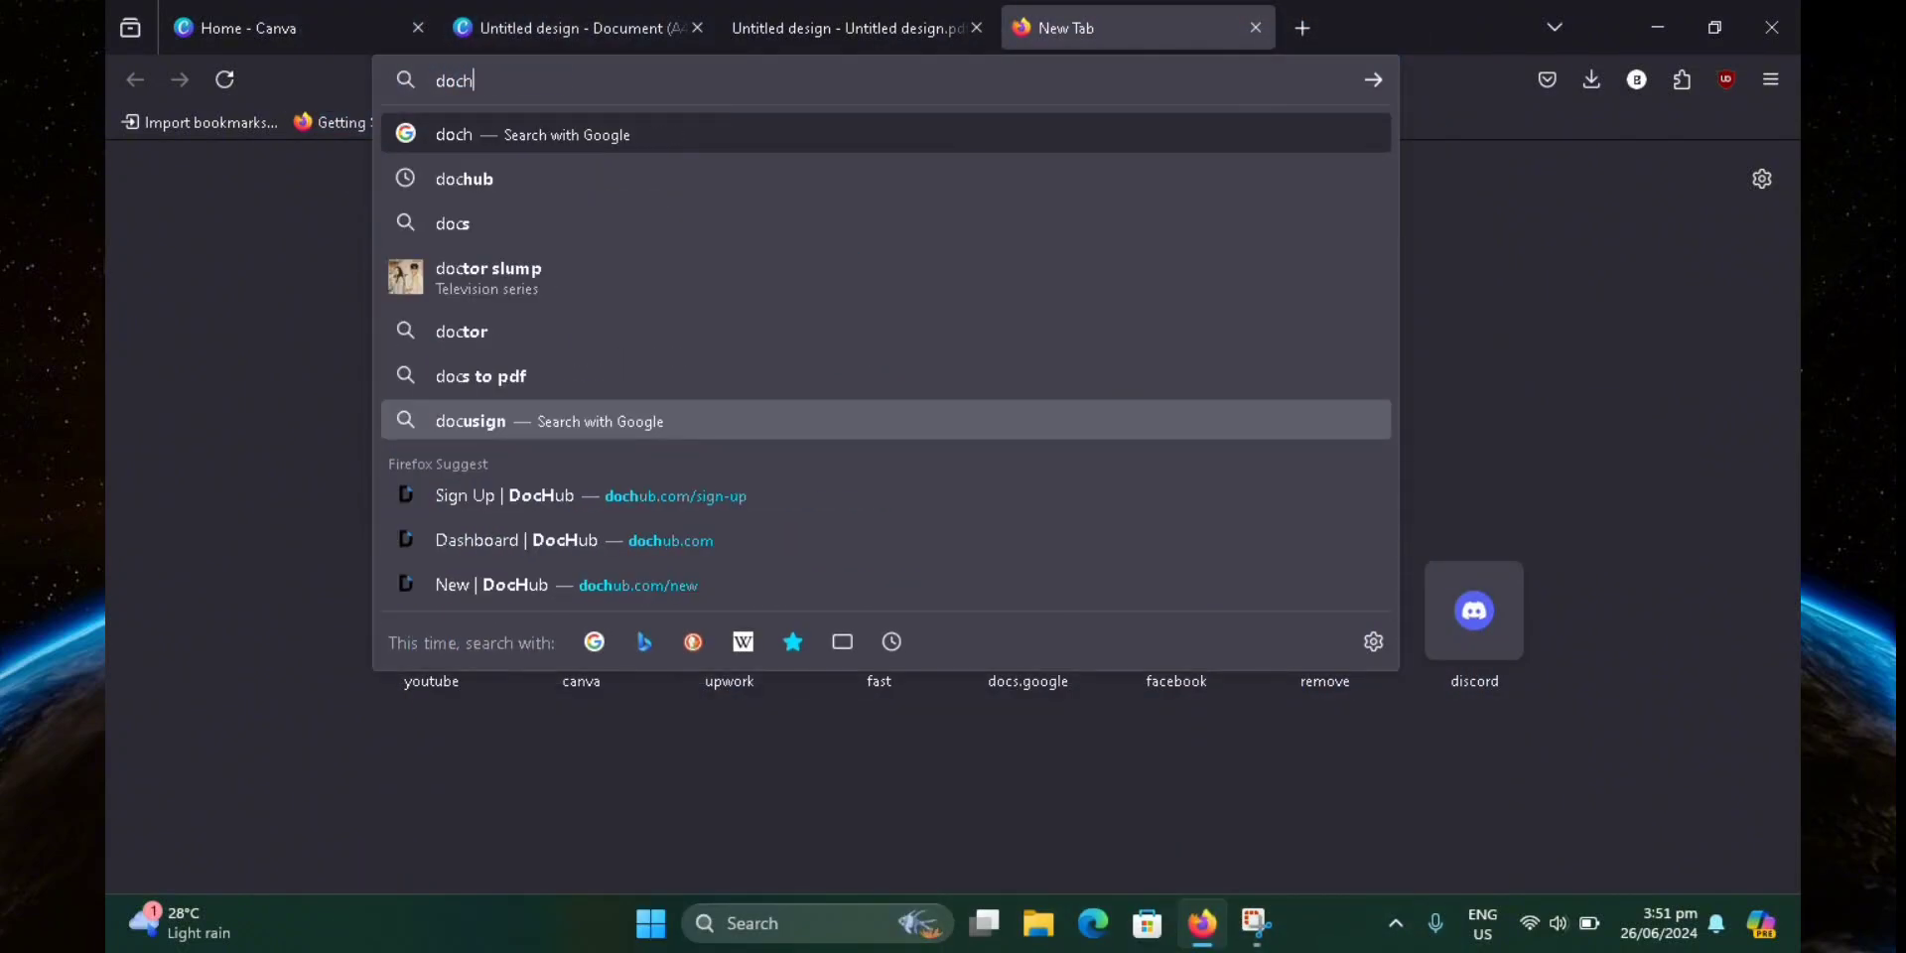
text(ub.com)
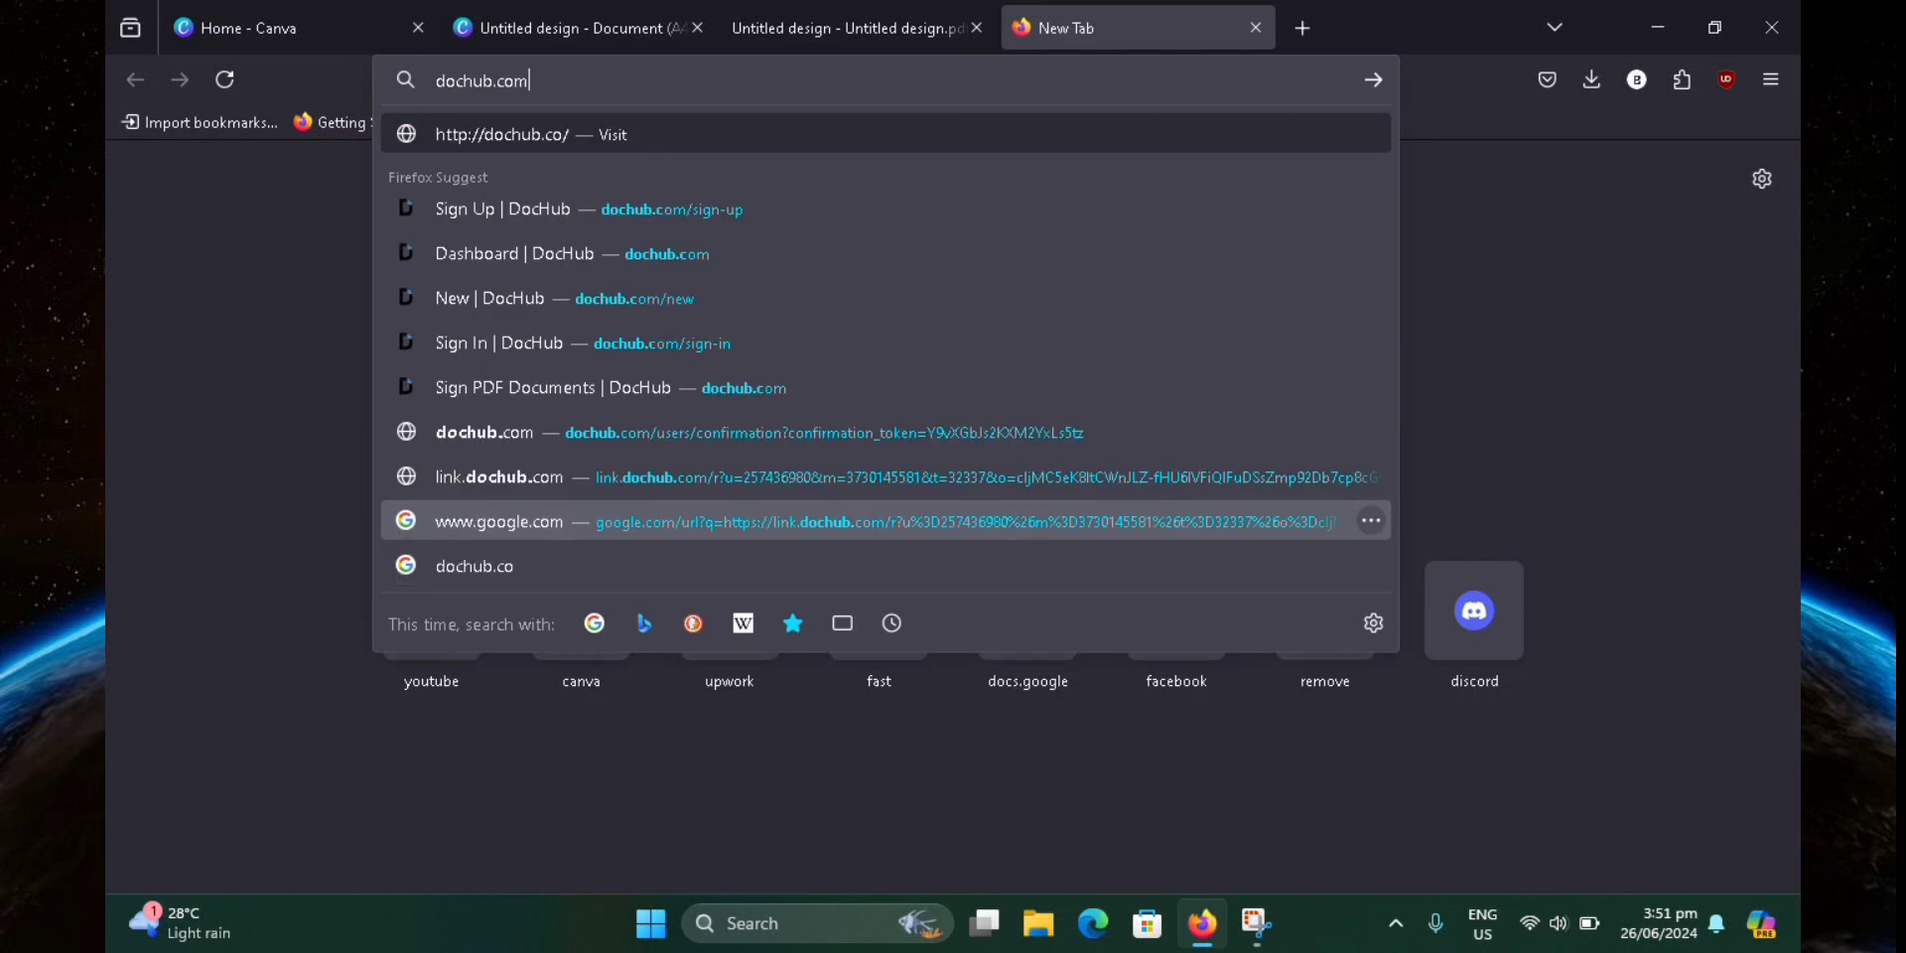
key(Return)
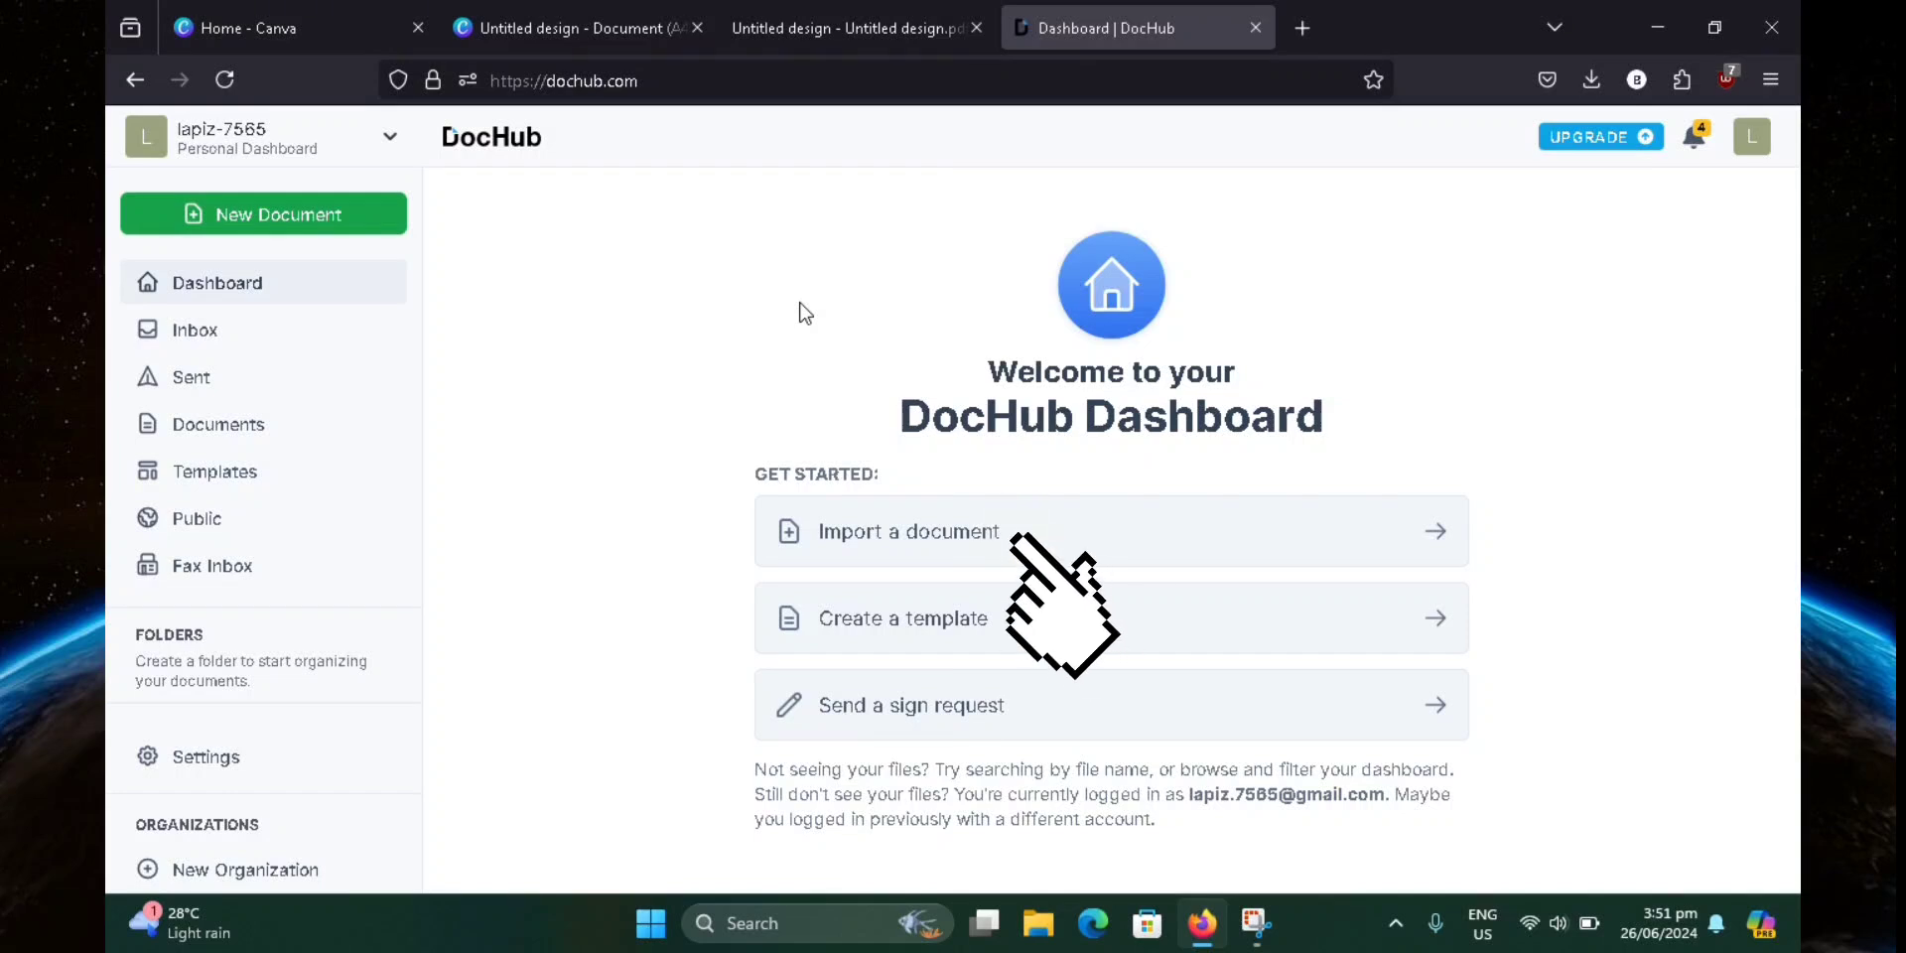
Import the Untitled design PDF from the Downloads folder into DocHub and create a document from it.
click(1184, 544)
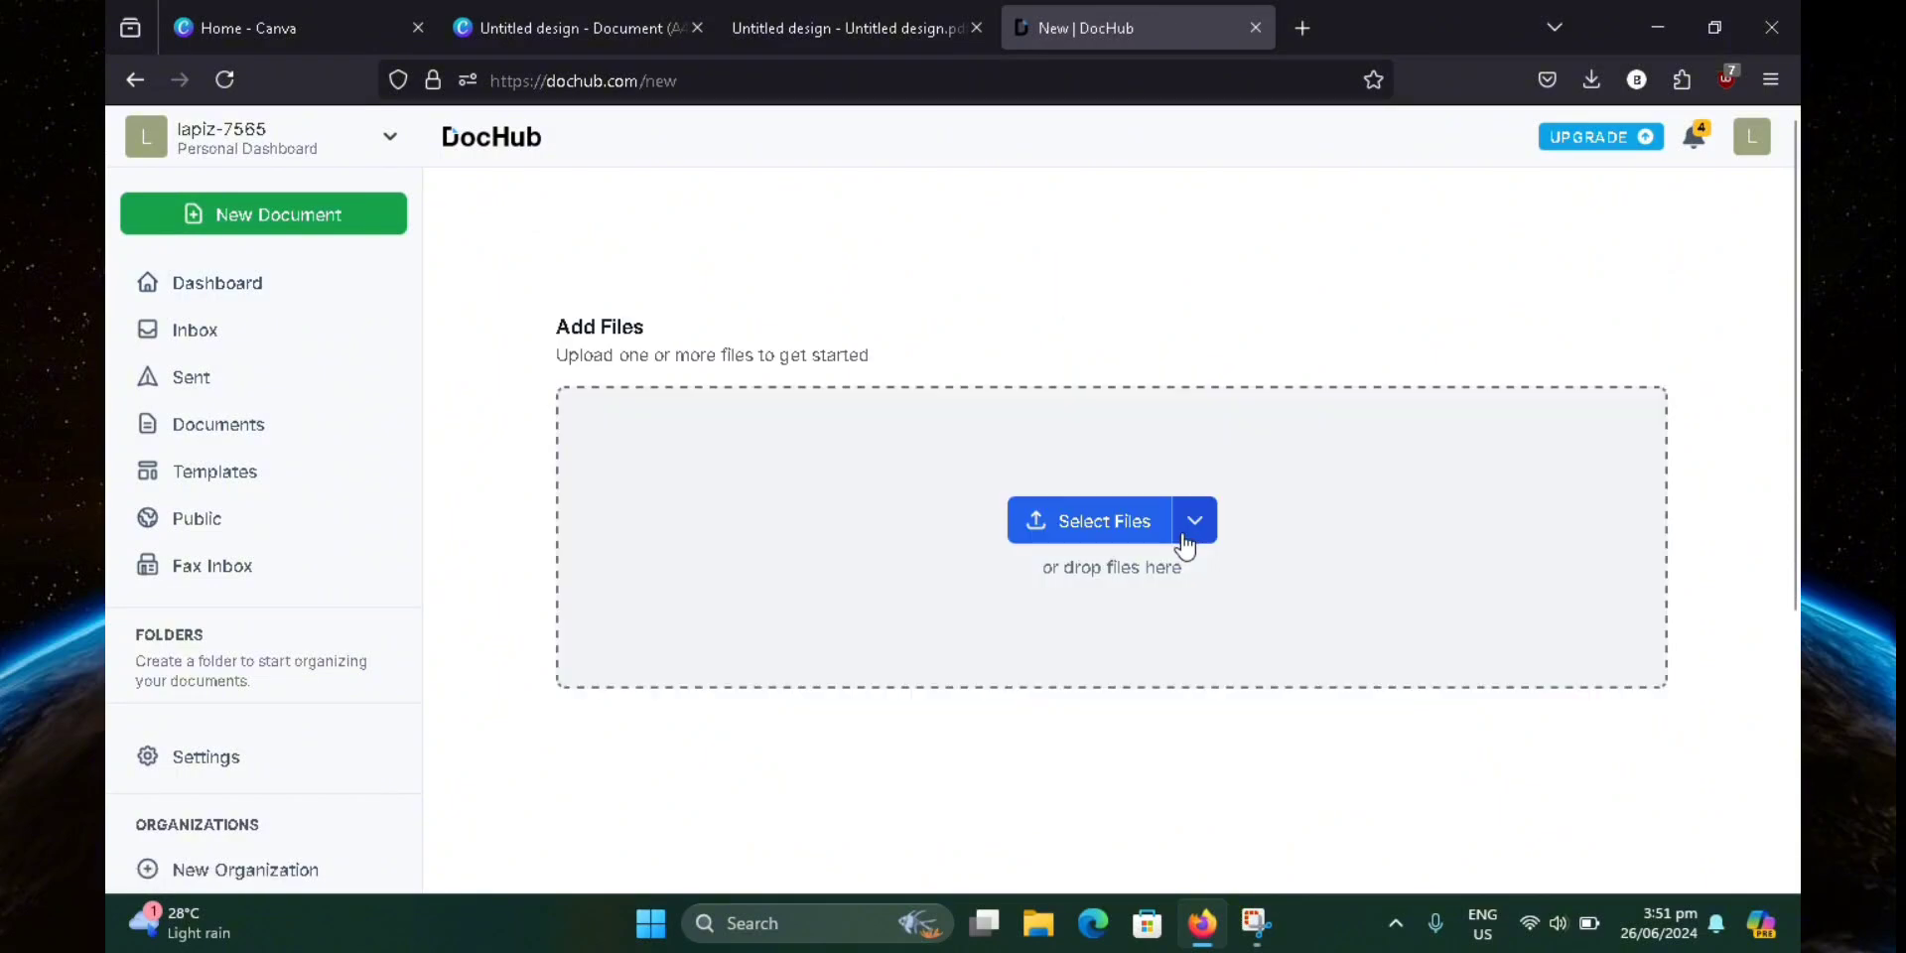
click(1112, 526)
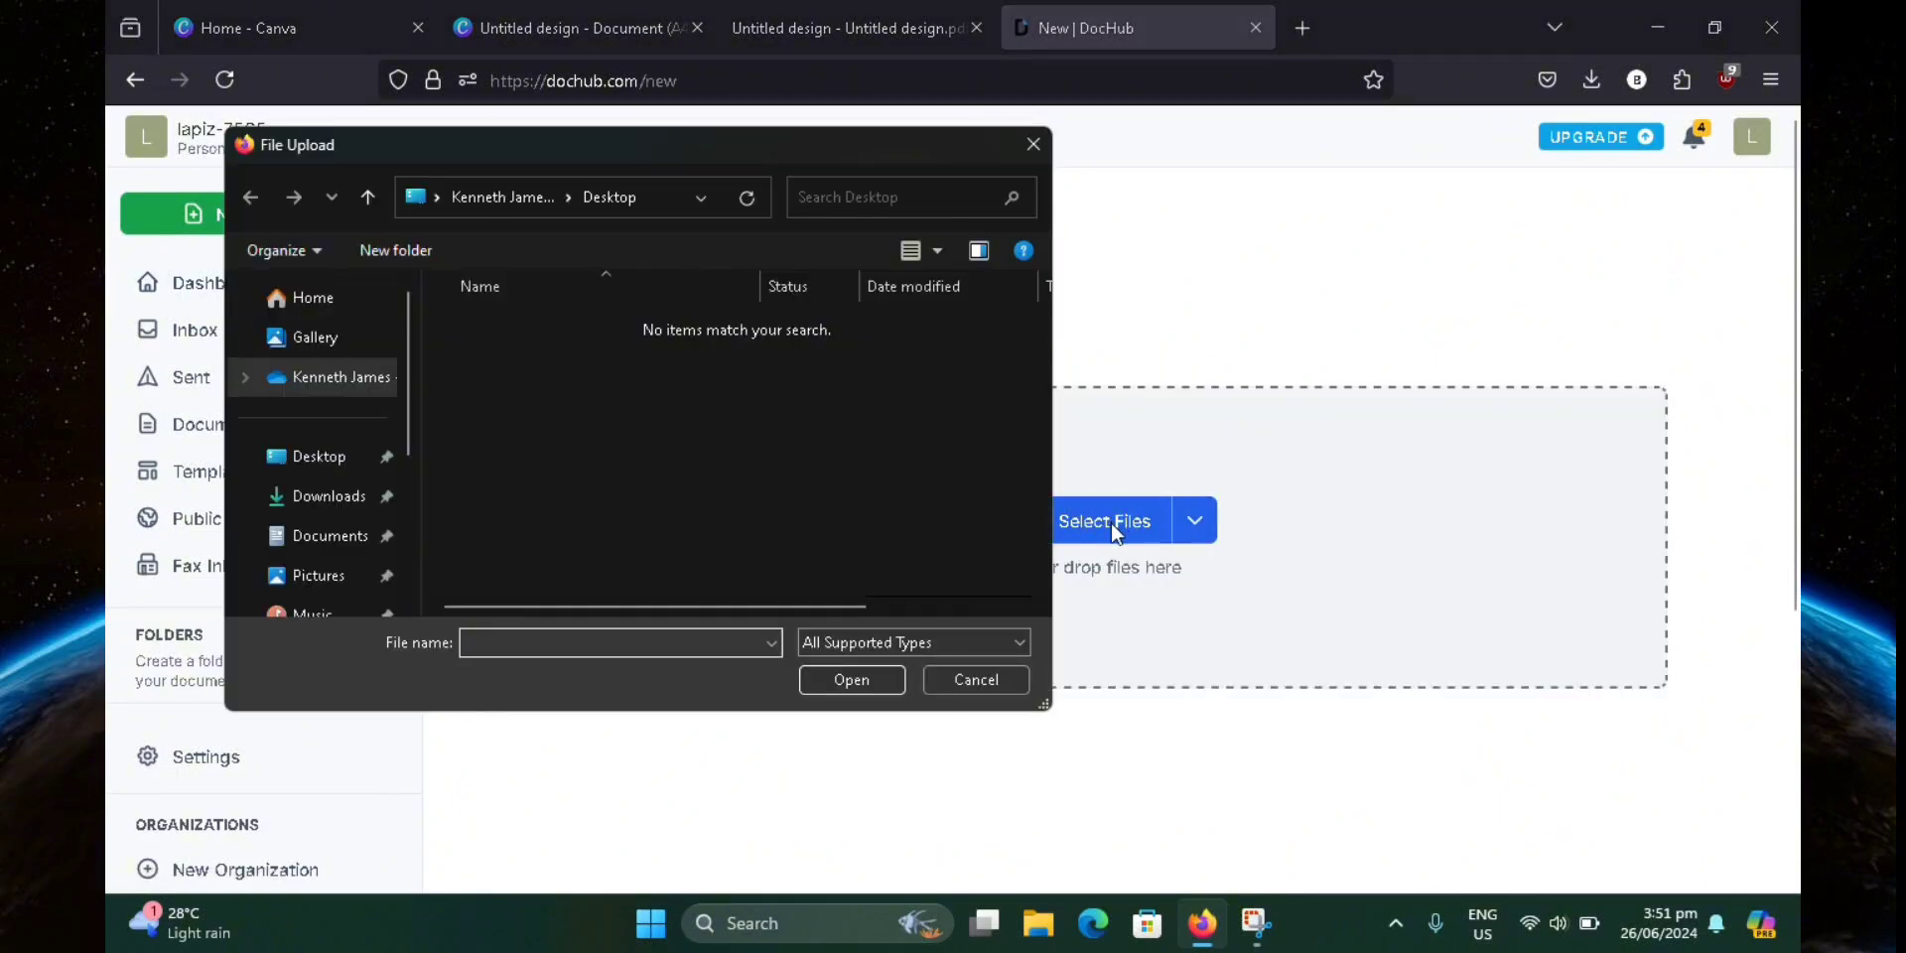
click(308, 496)
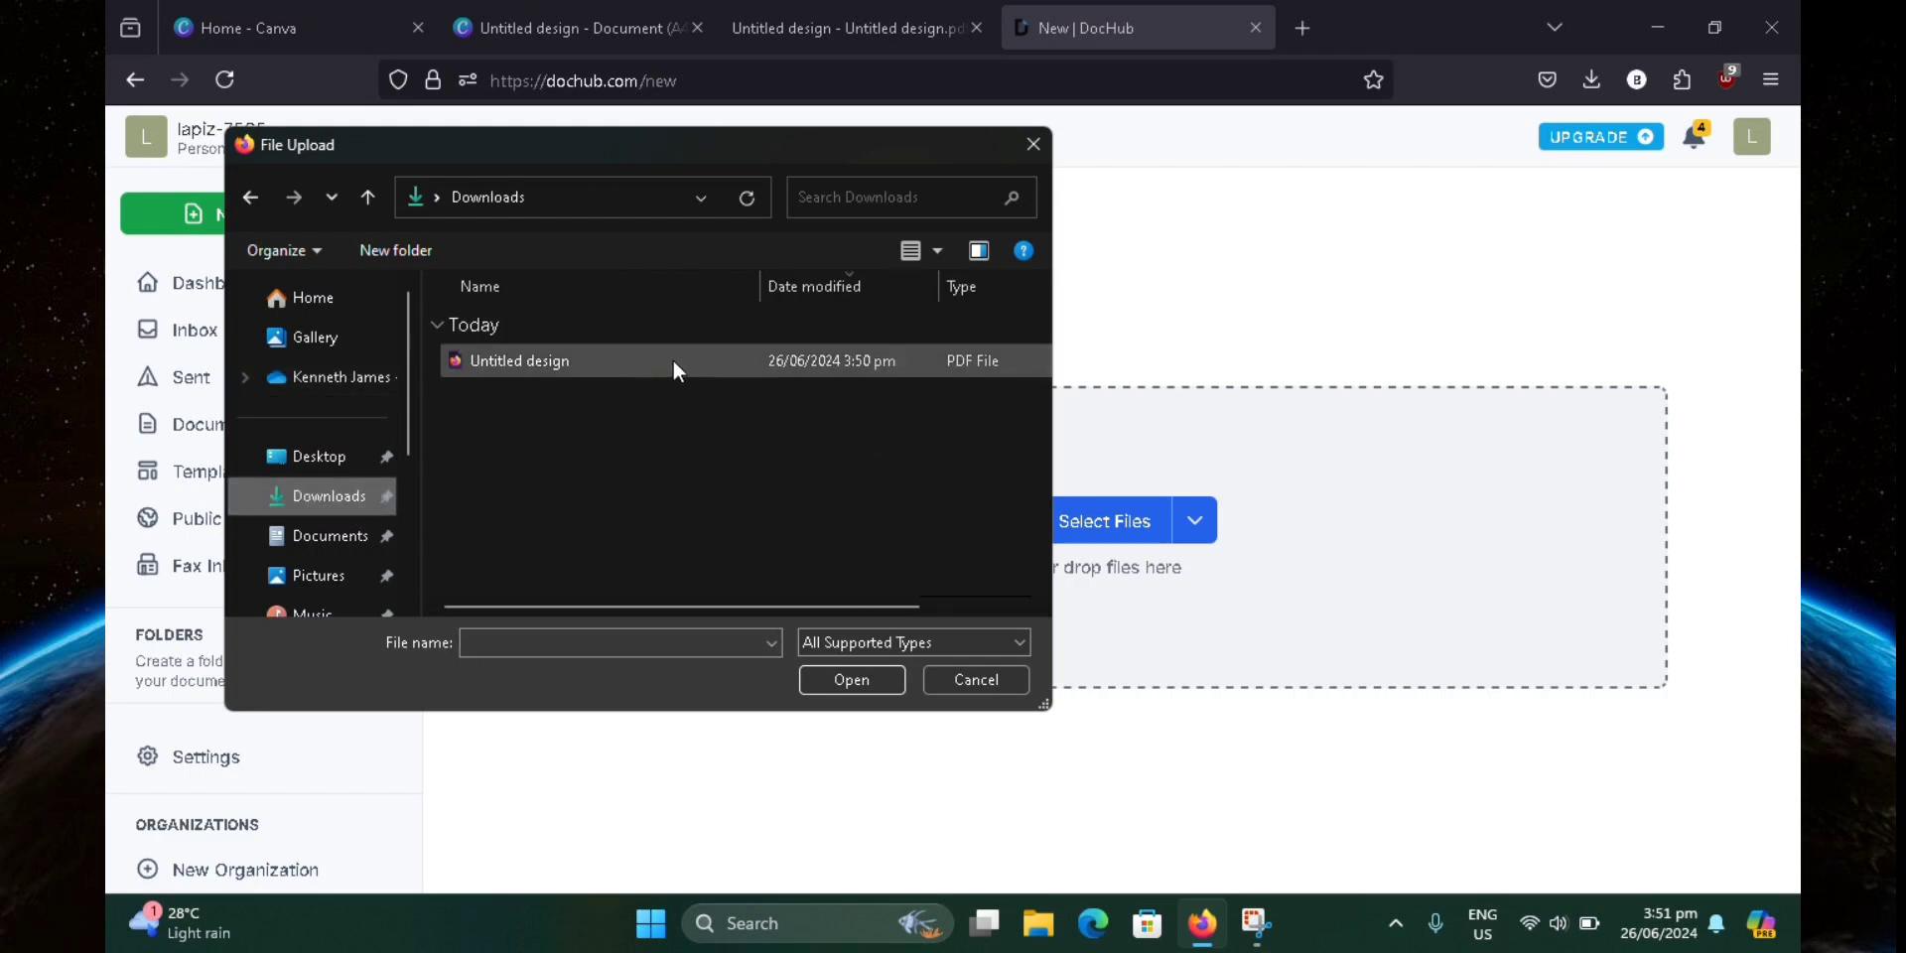
click(635, 361)
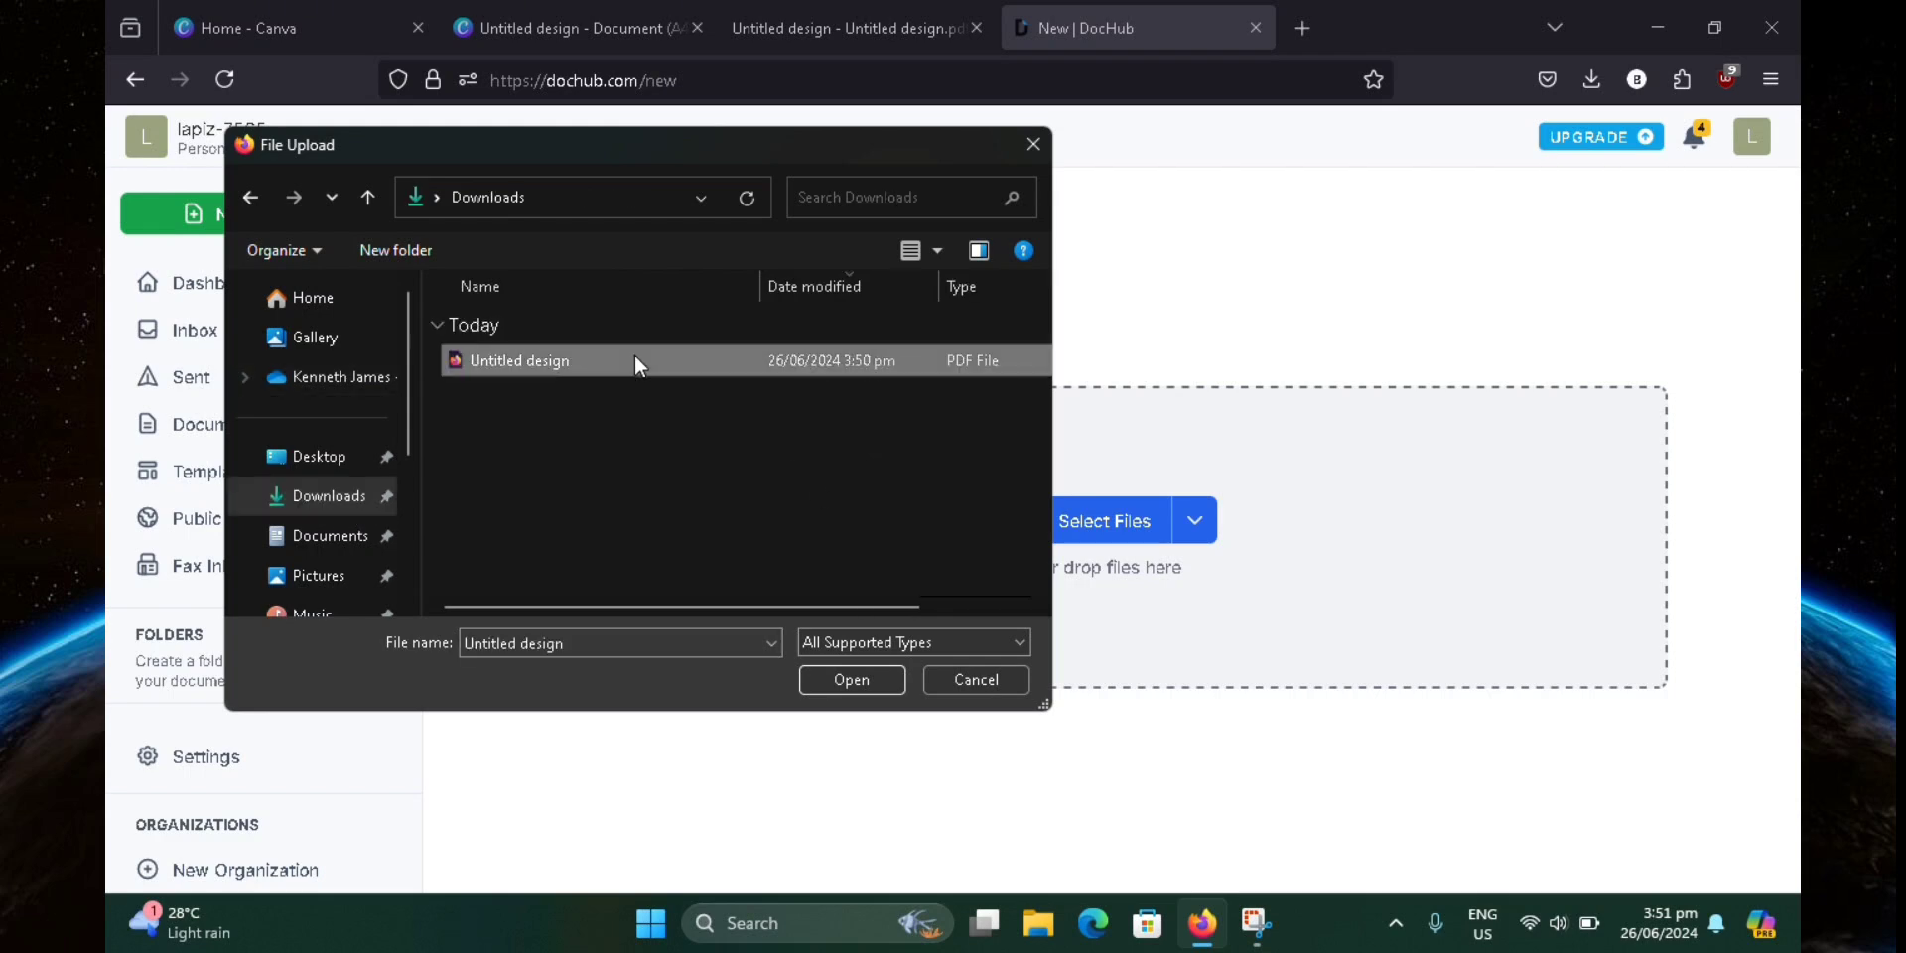
click(851, 680)
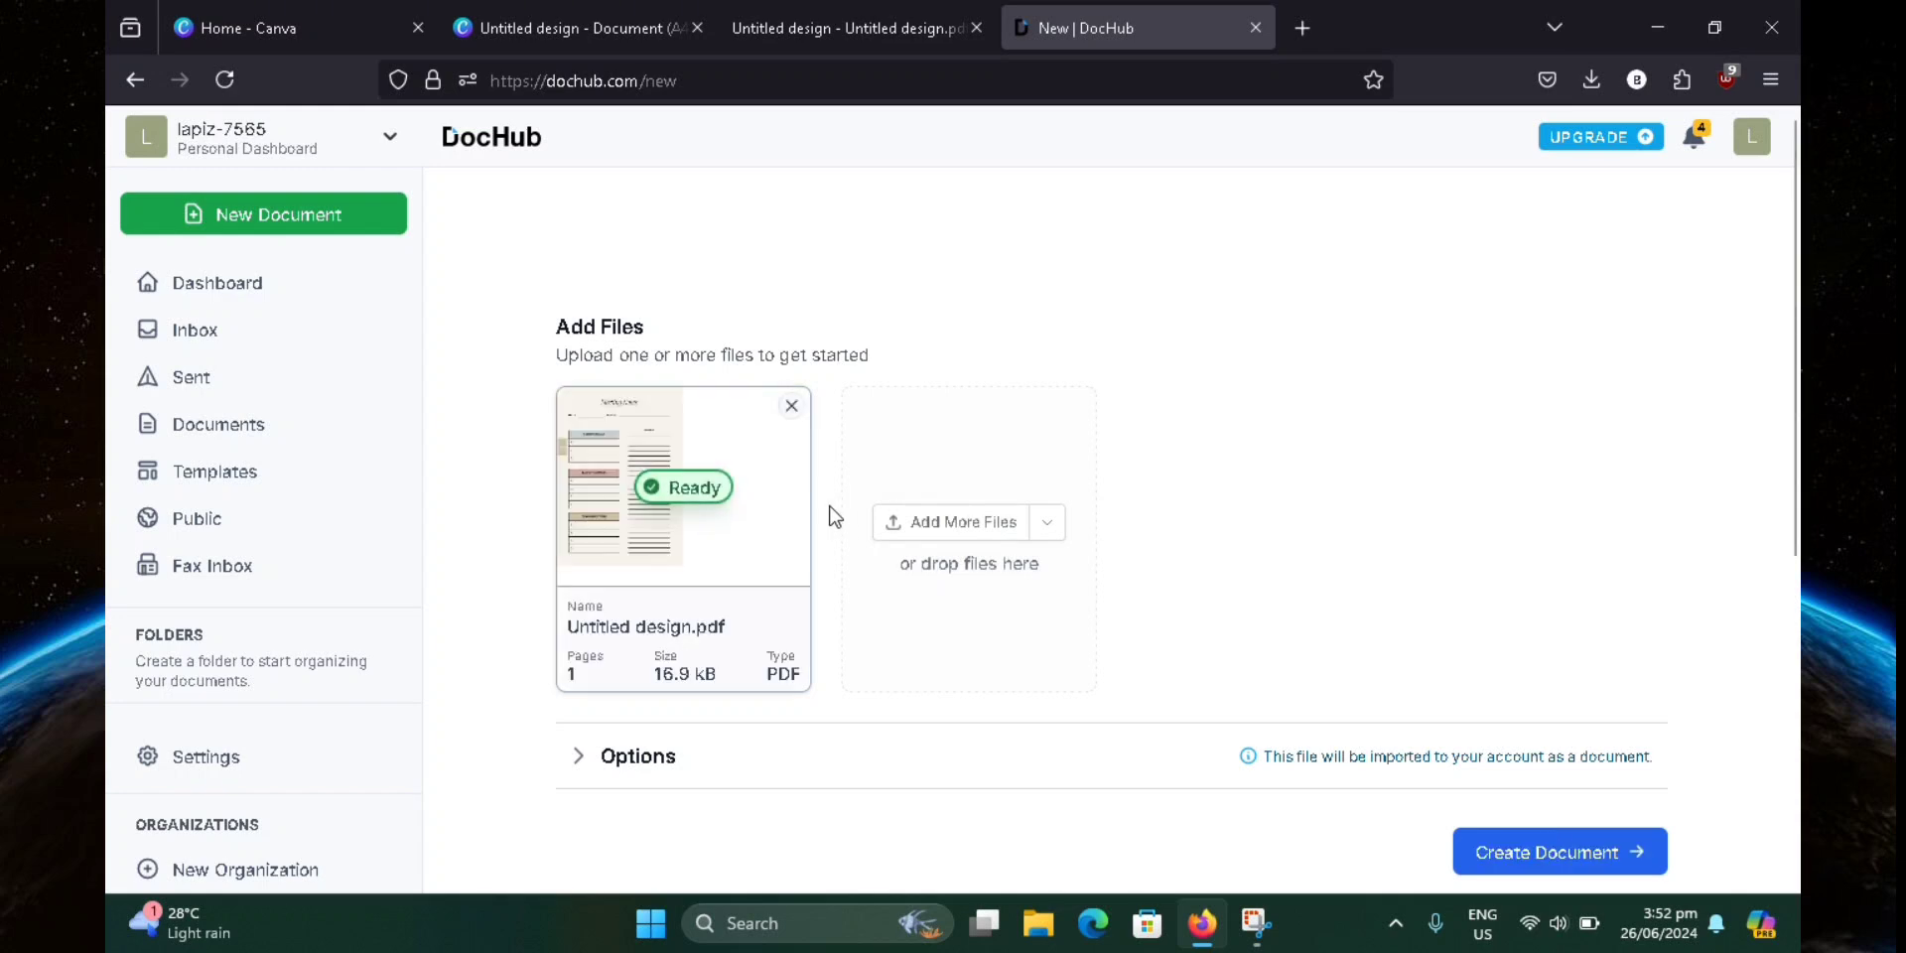
click(1573, 858)
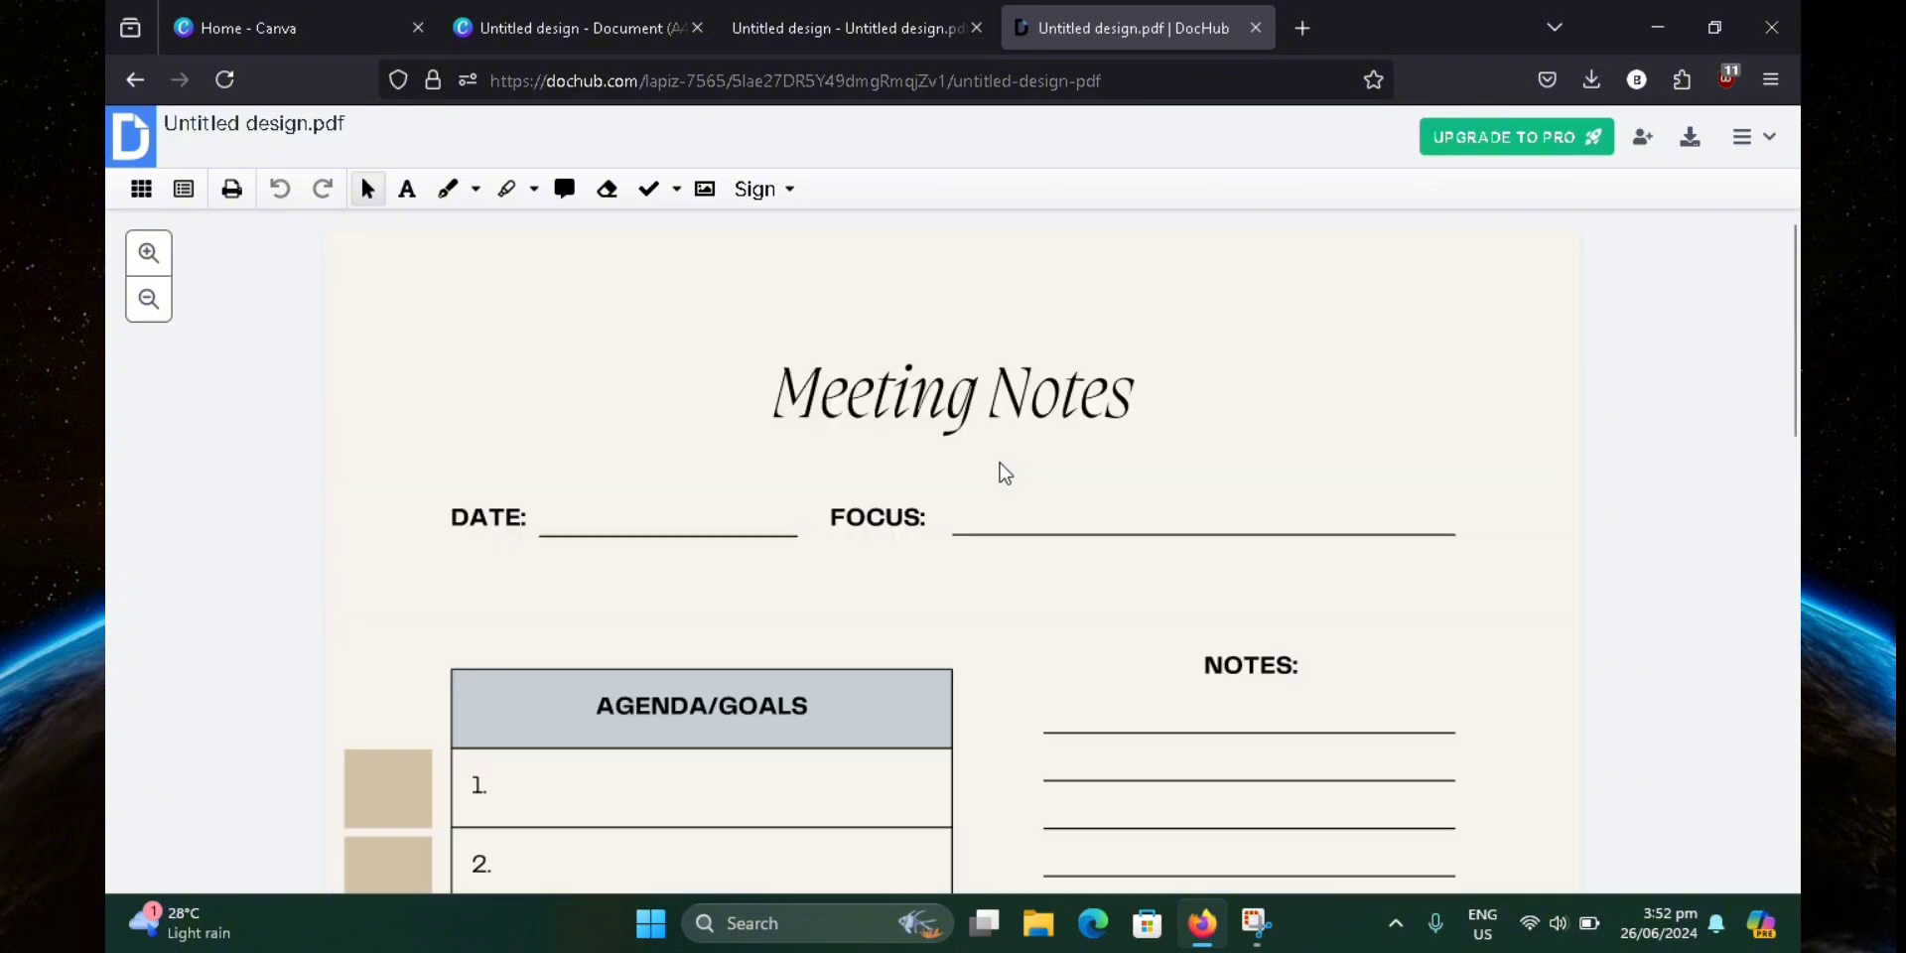
Look briefly at the page thumbnails, hide them again and show the fillable field tools for the Meeting Notes form.
scroll(982, 457, down, 2)
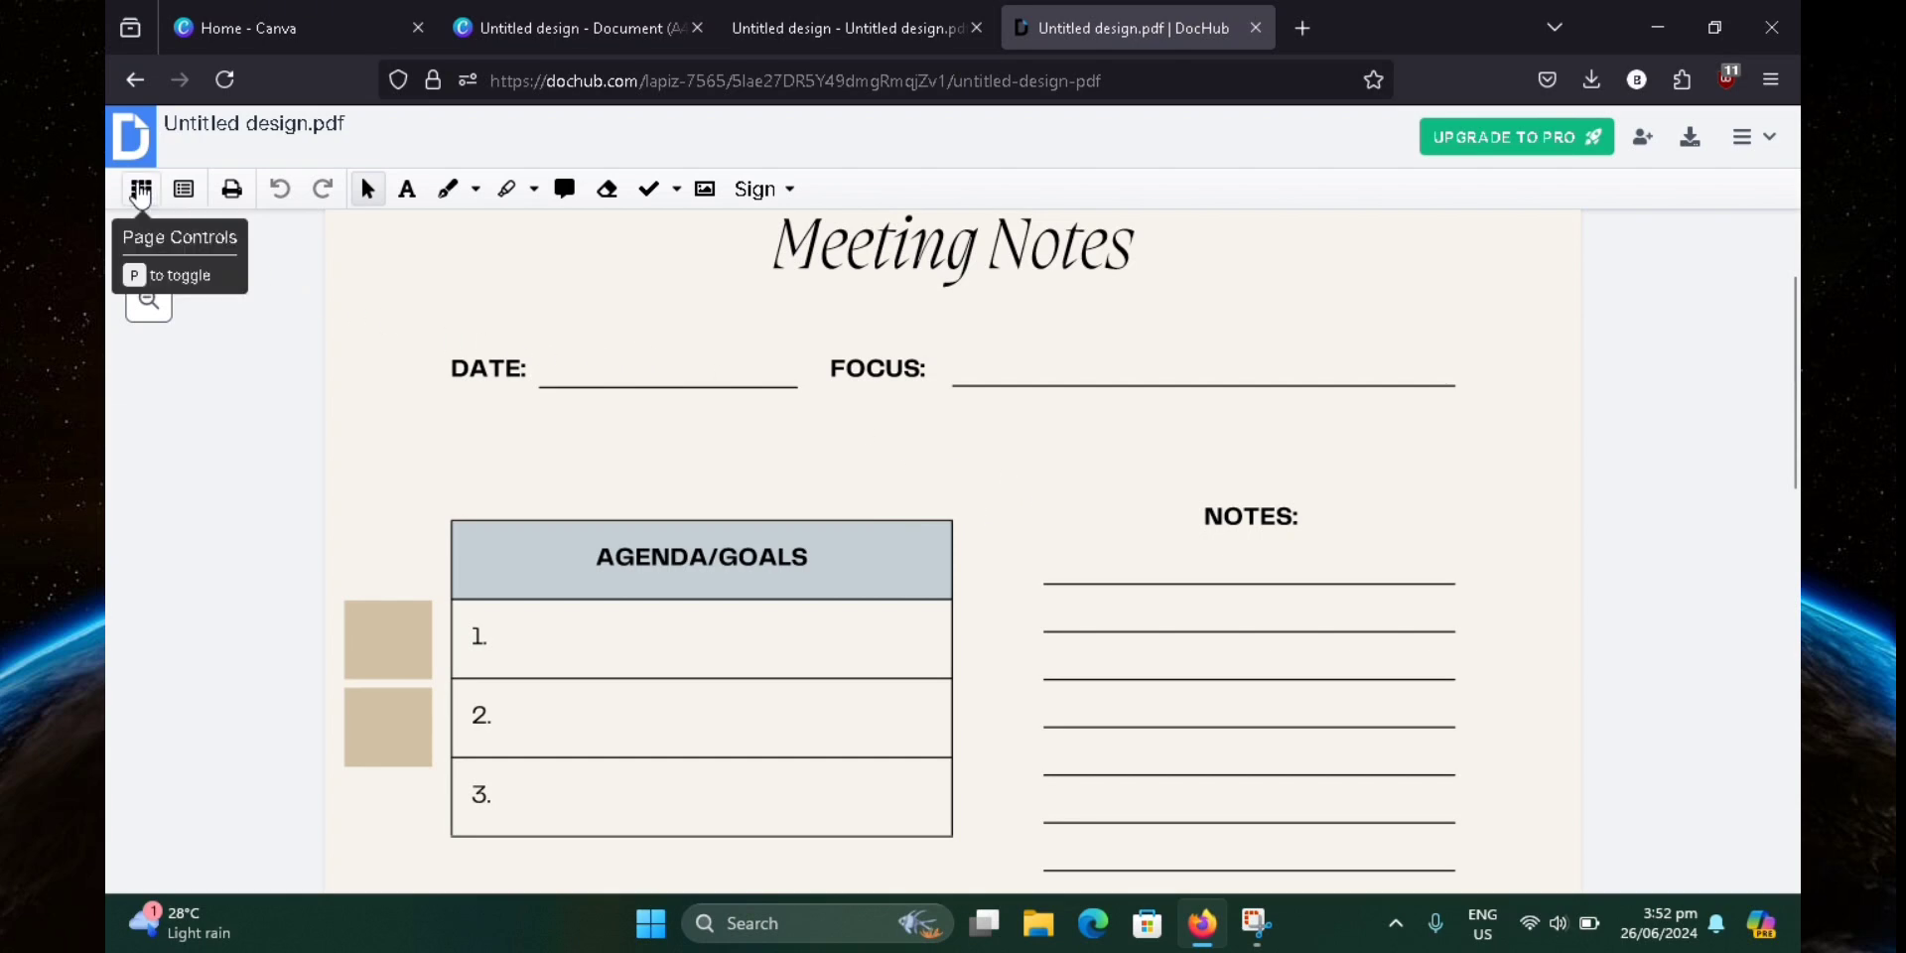
click(140, 191)
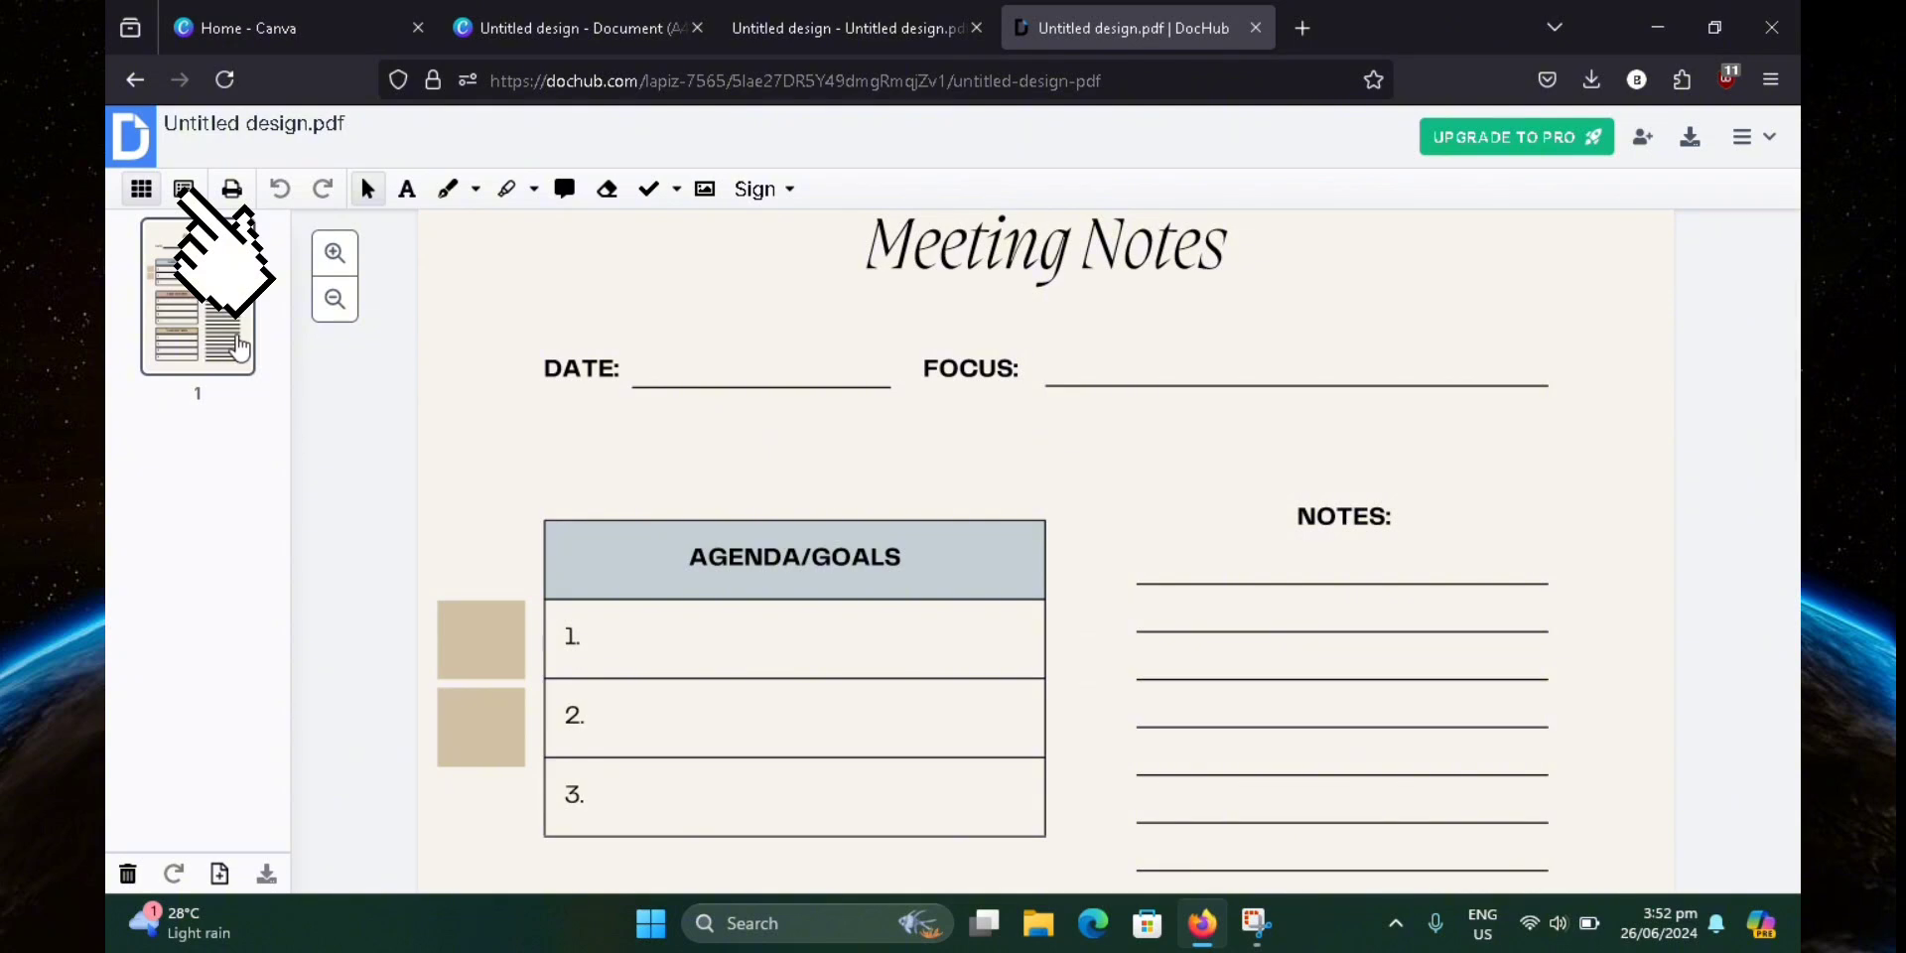
click(142, 197)
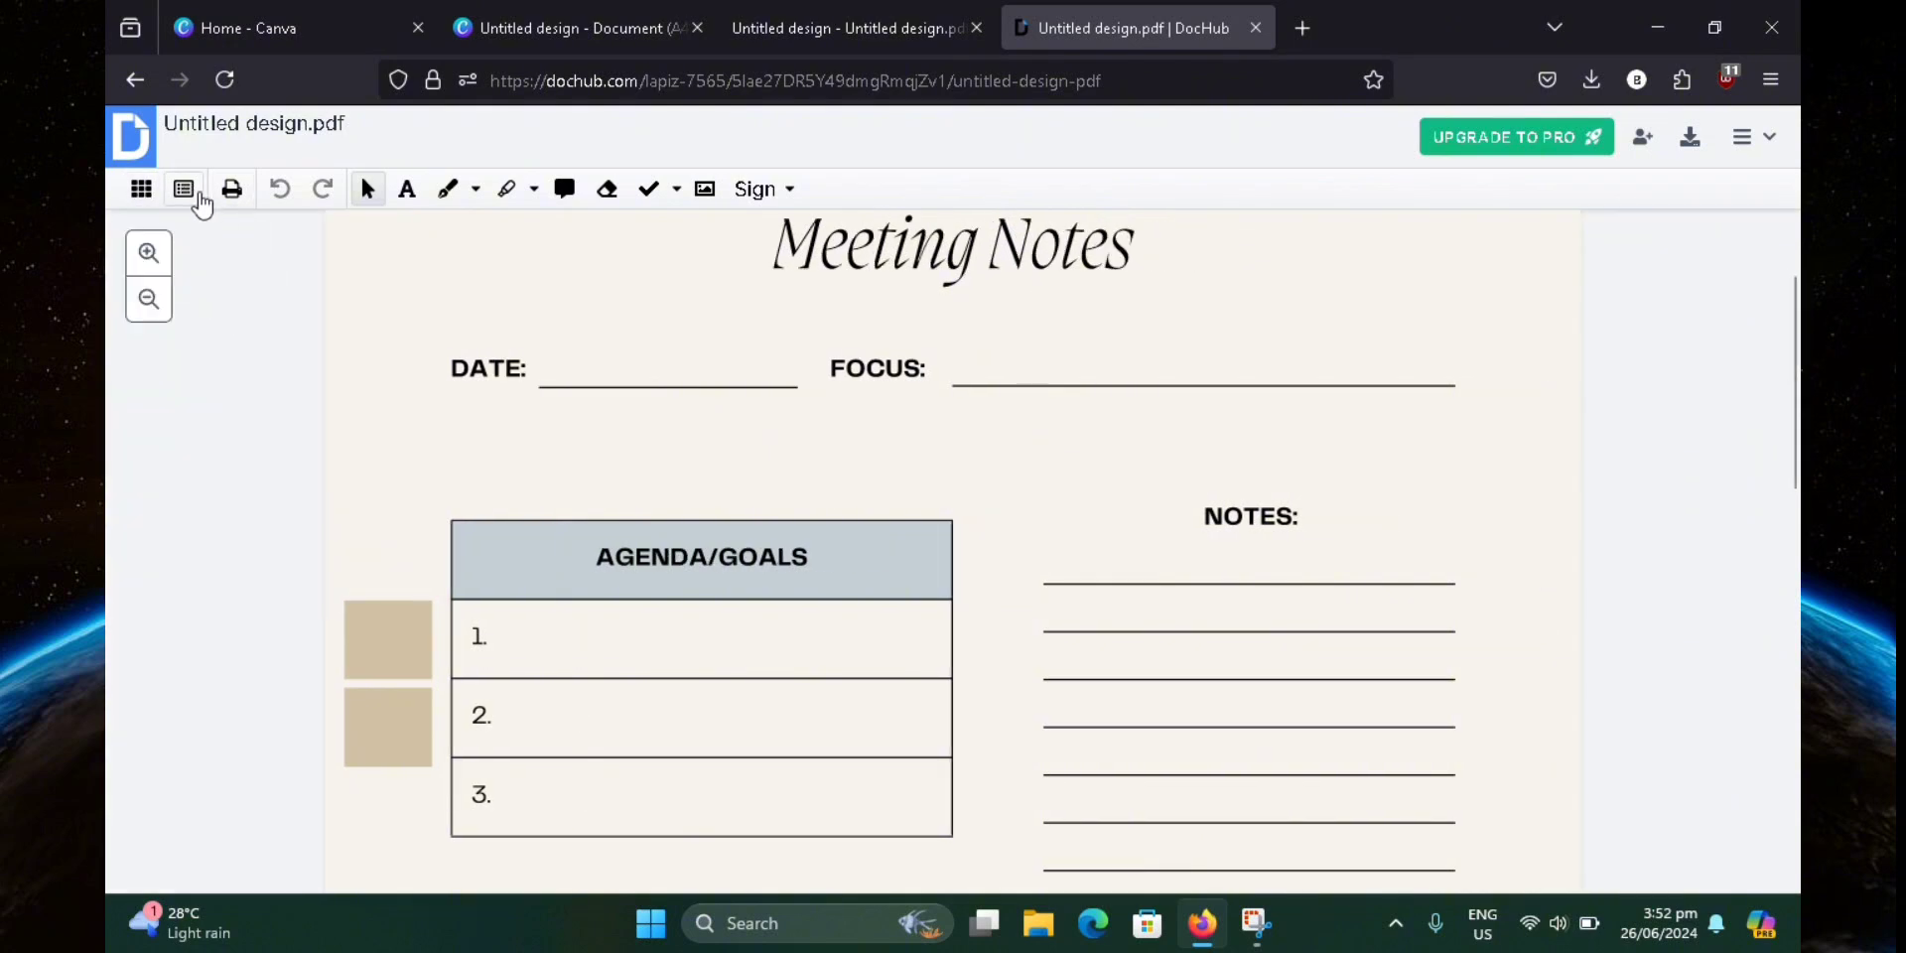
click(182, 195)
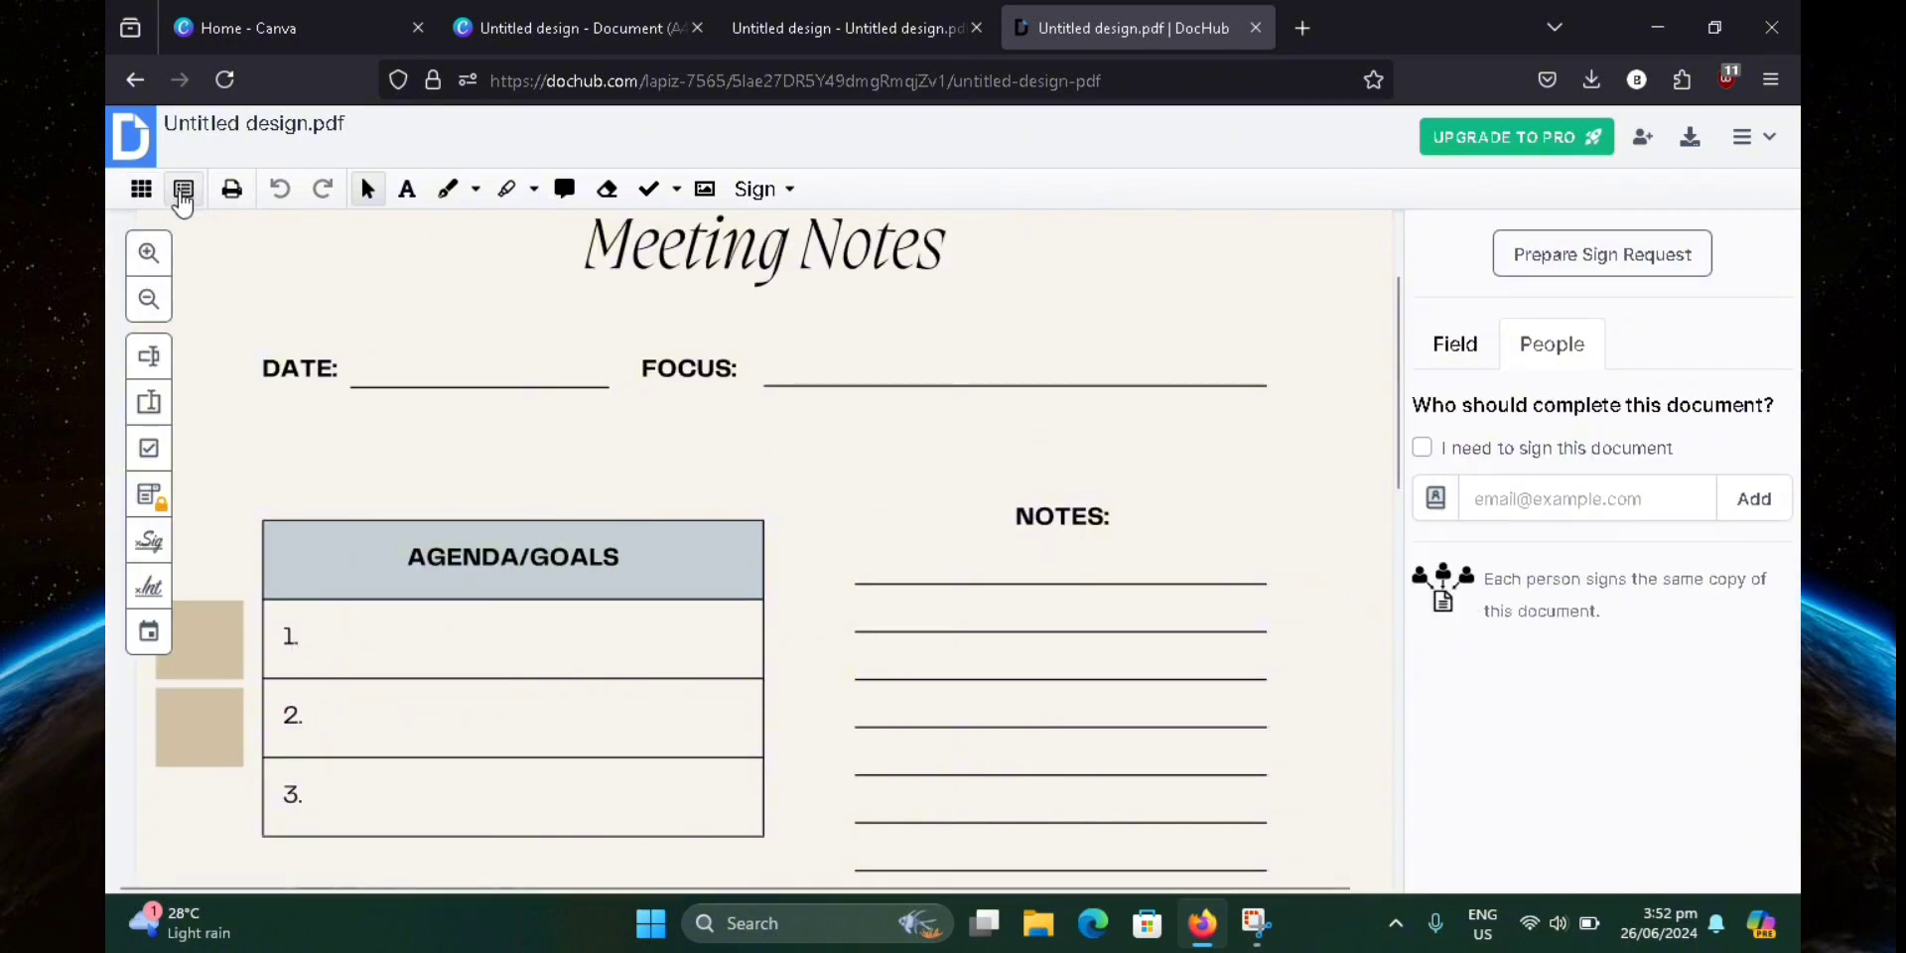
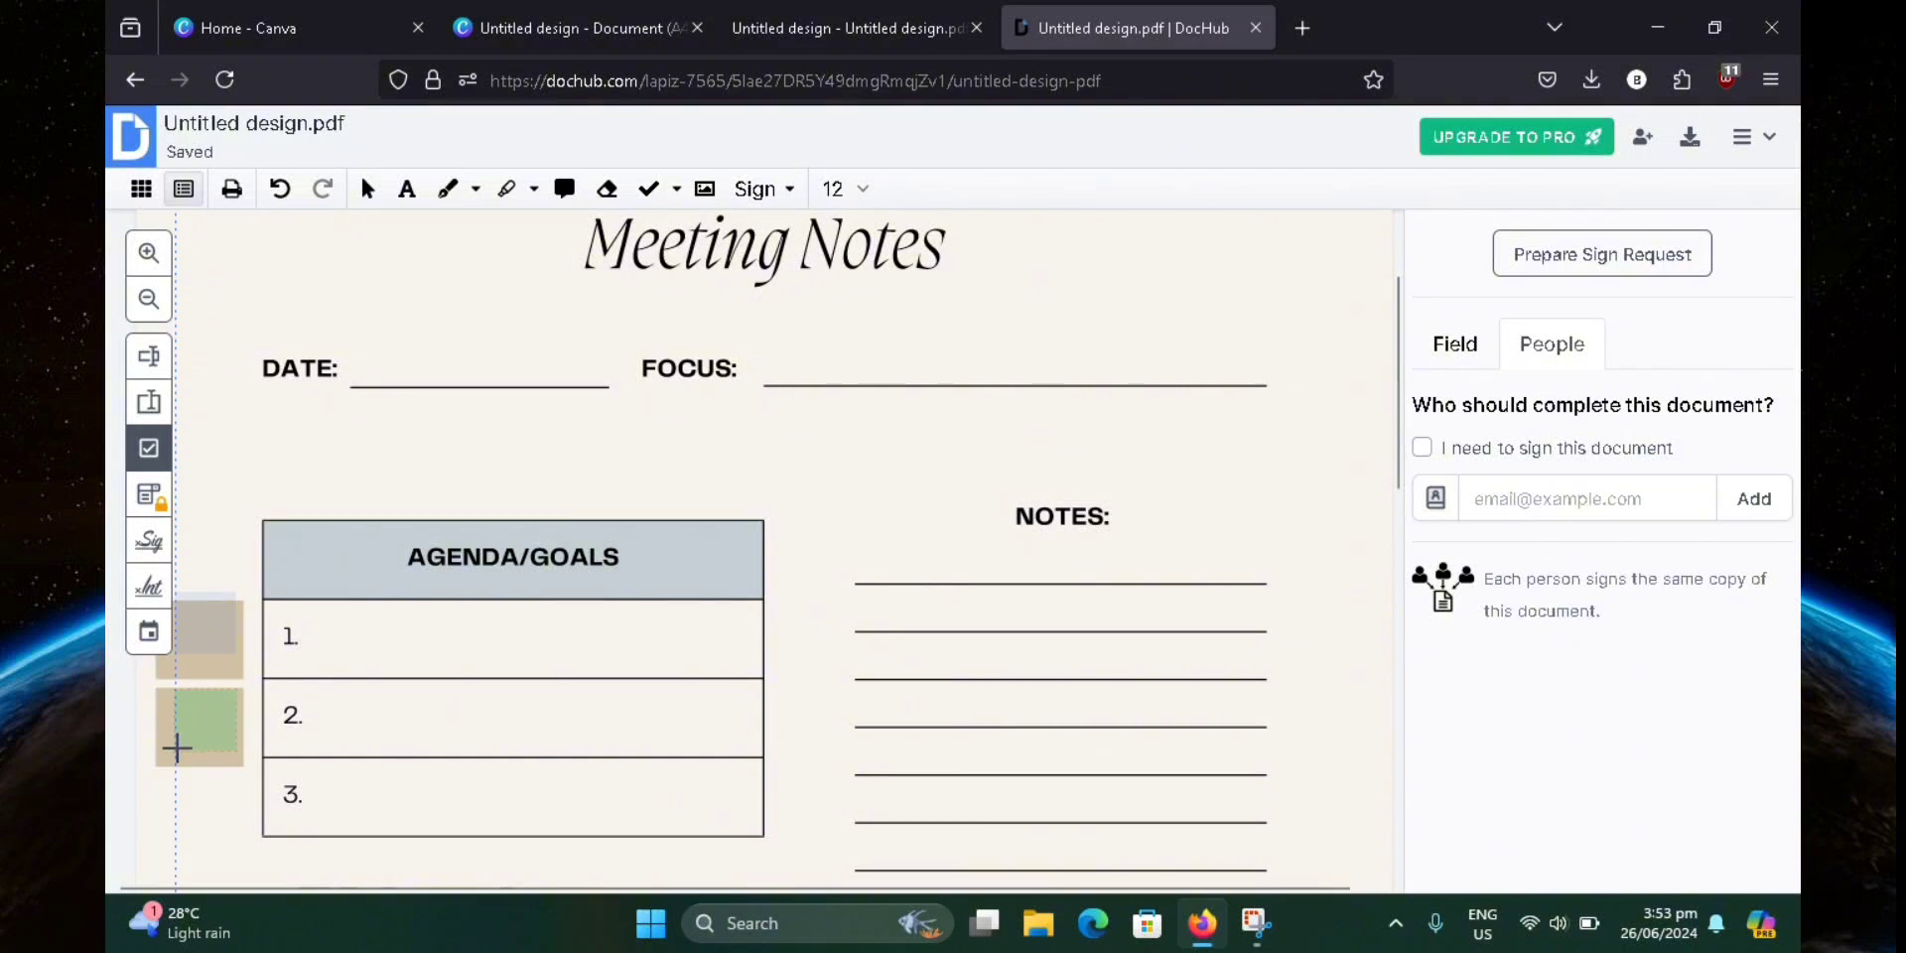
Place a checkbox field on the square beside Agenda/Goals item 2 and tick the checkboxes of items 1 and 2.
click(177, 747)
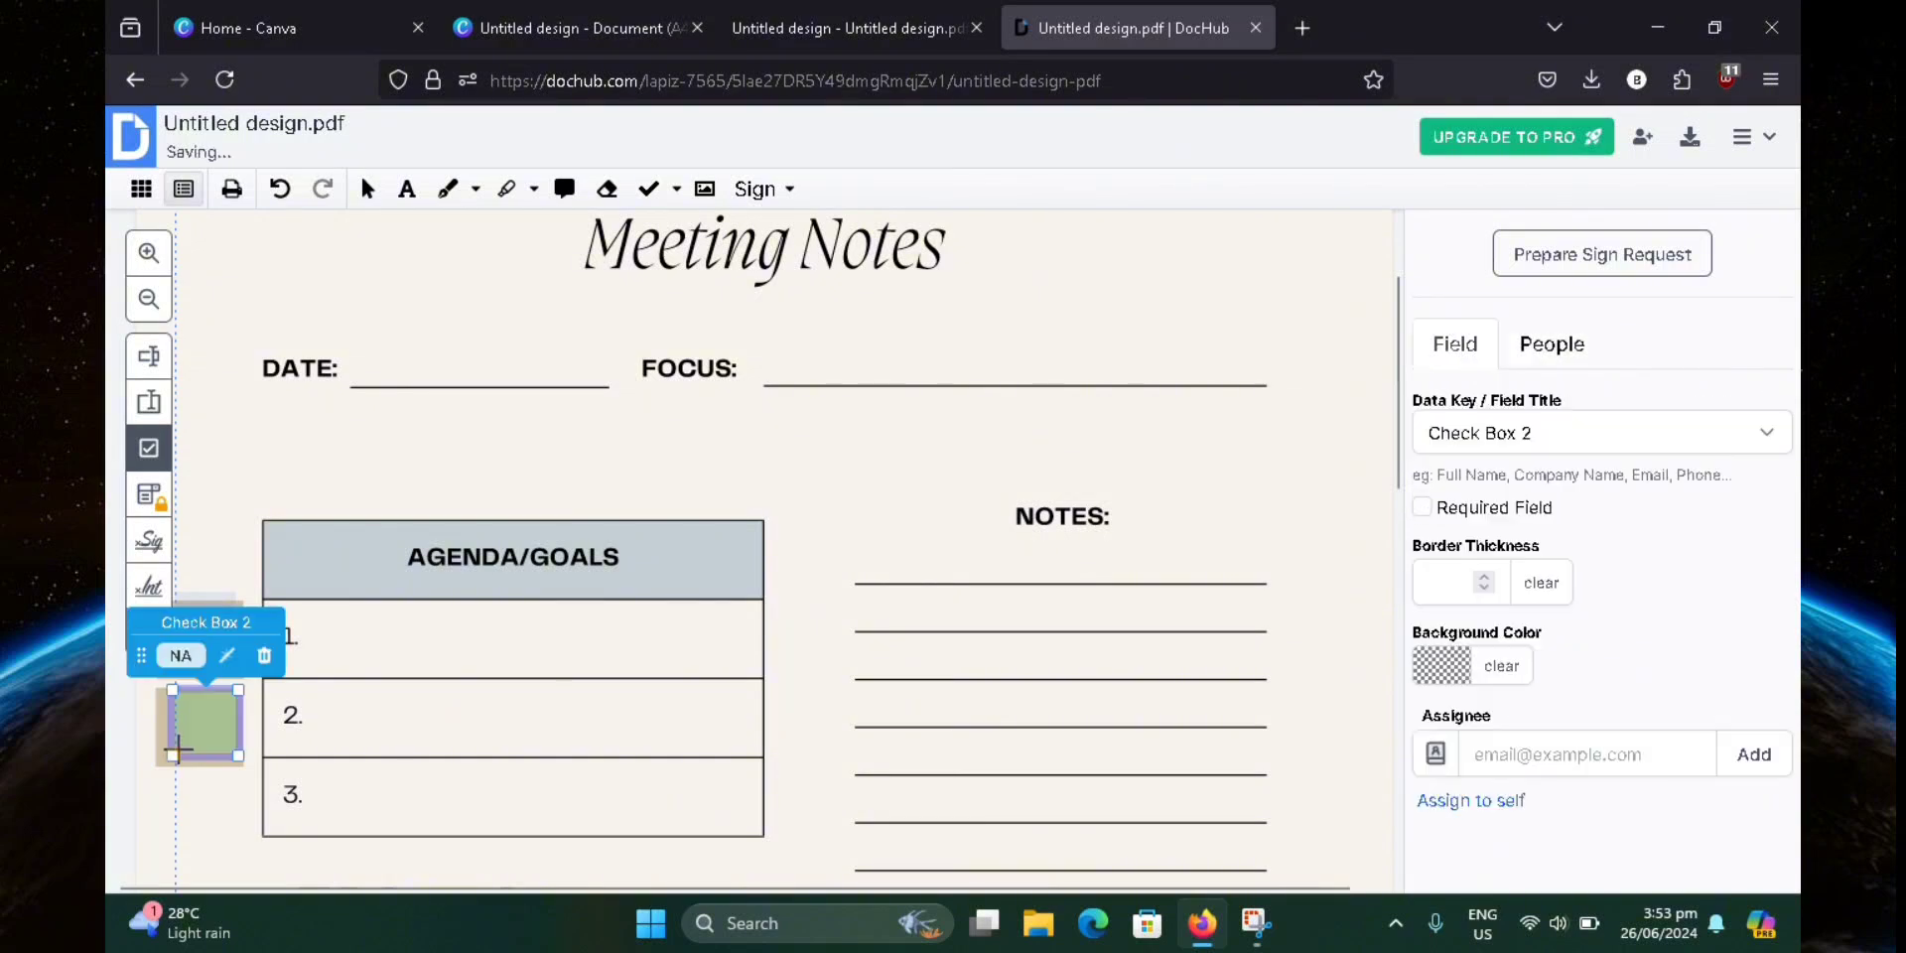
click(199, 732)
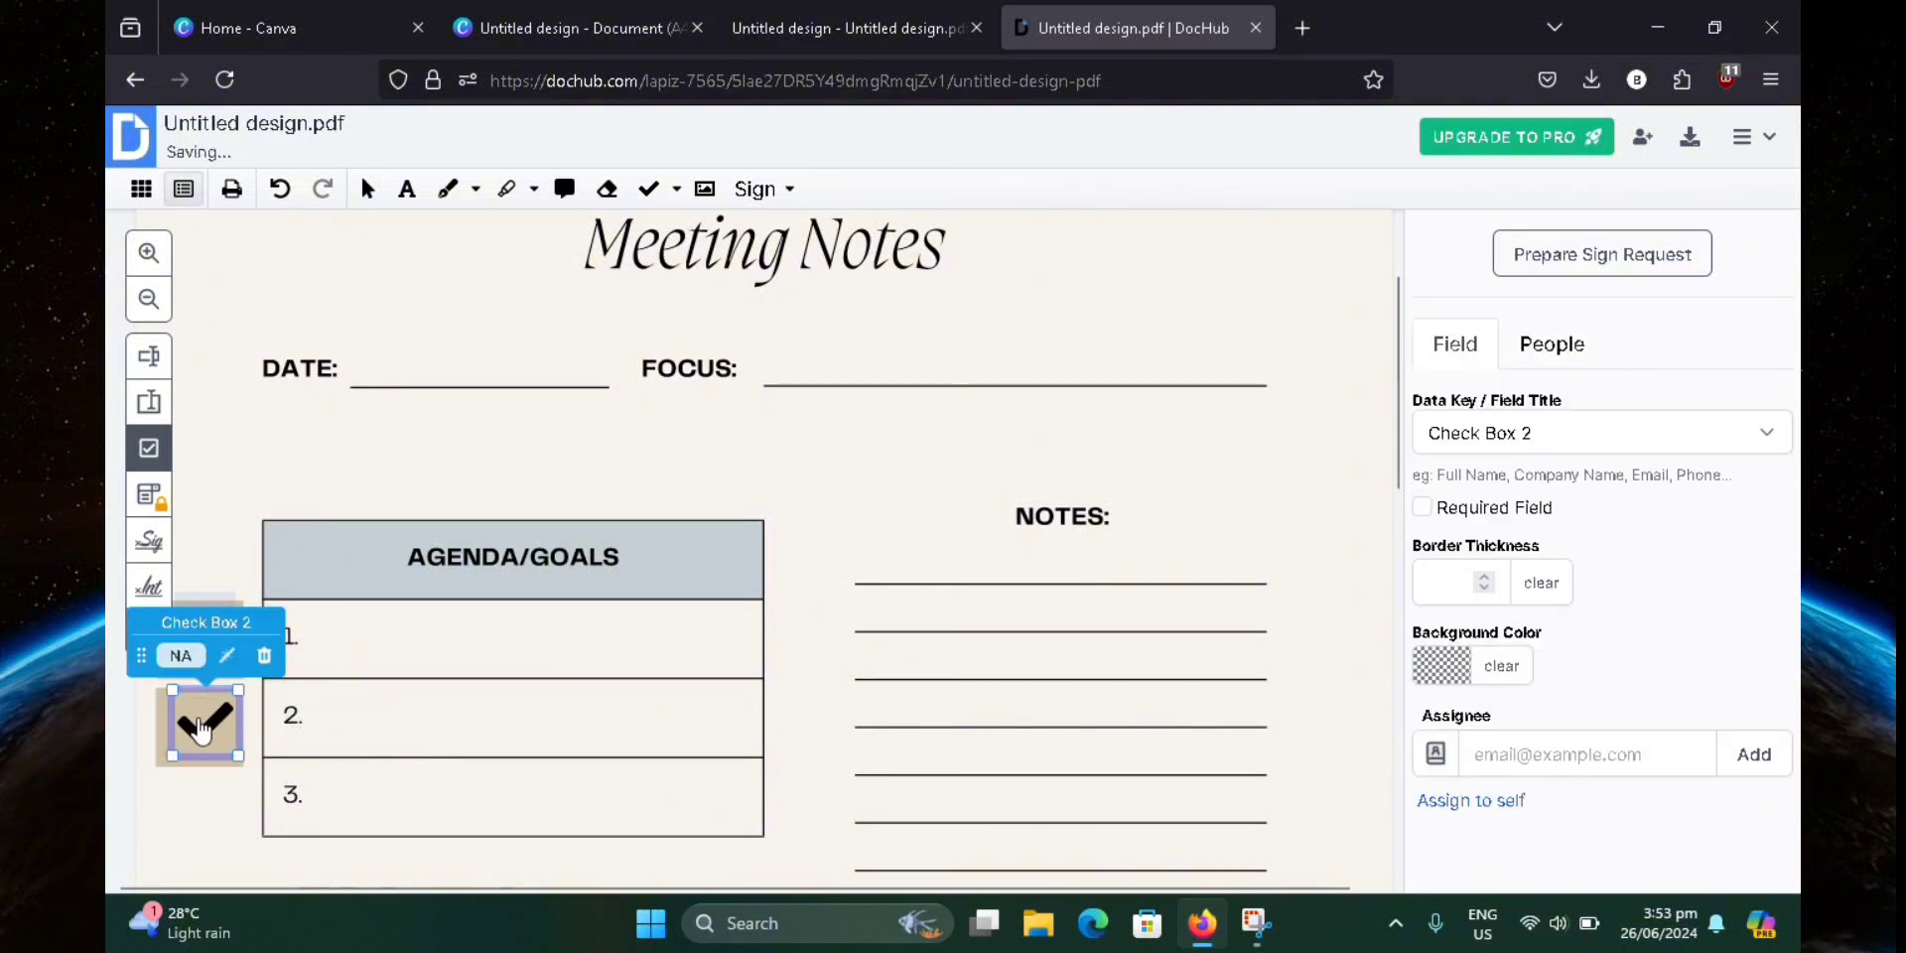
click(199, 731)
click(200, 731)
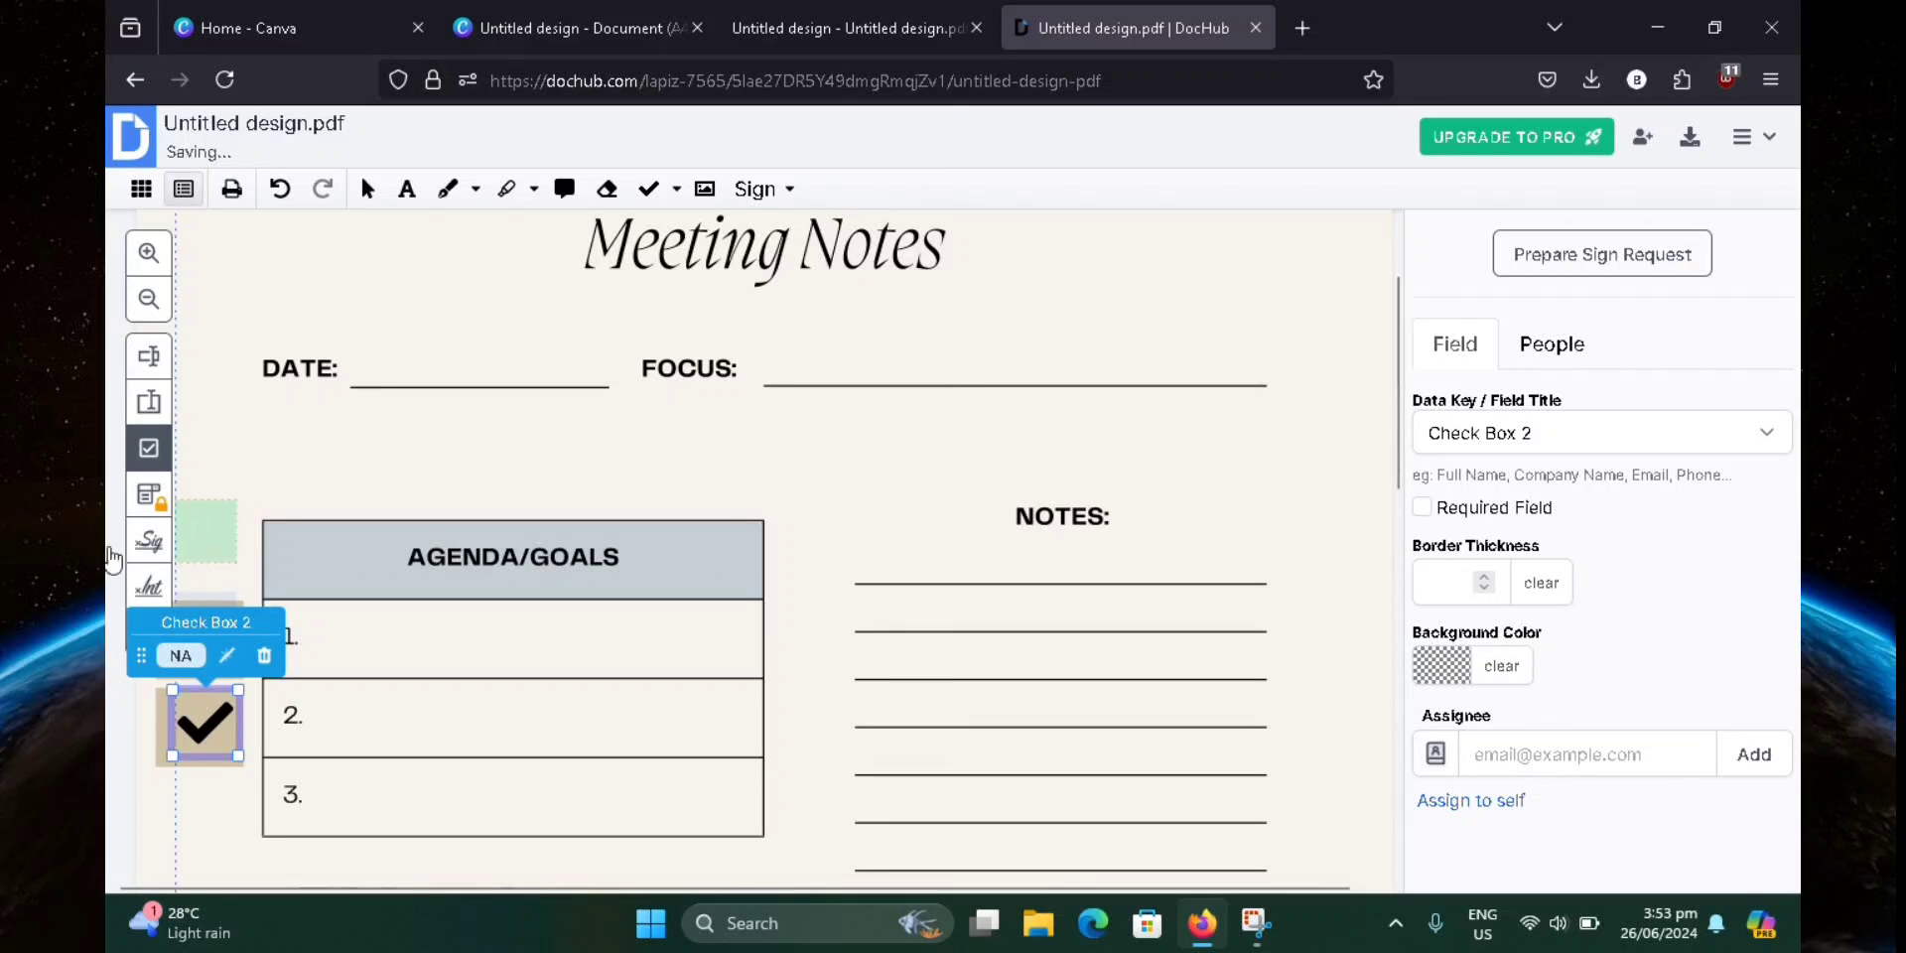
click(200, 640)
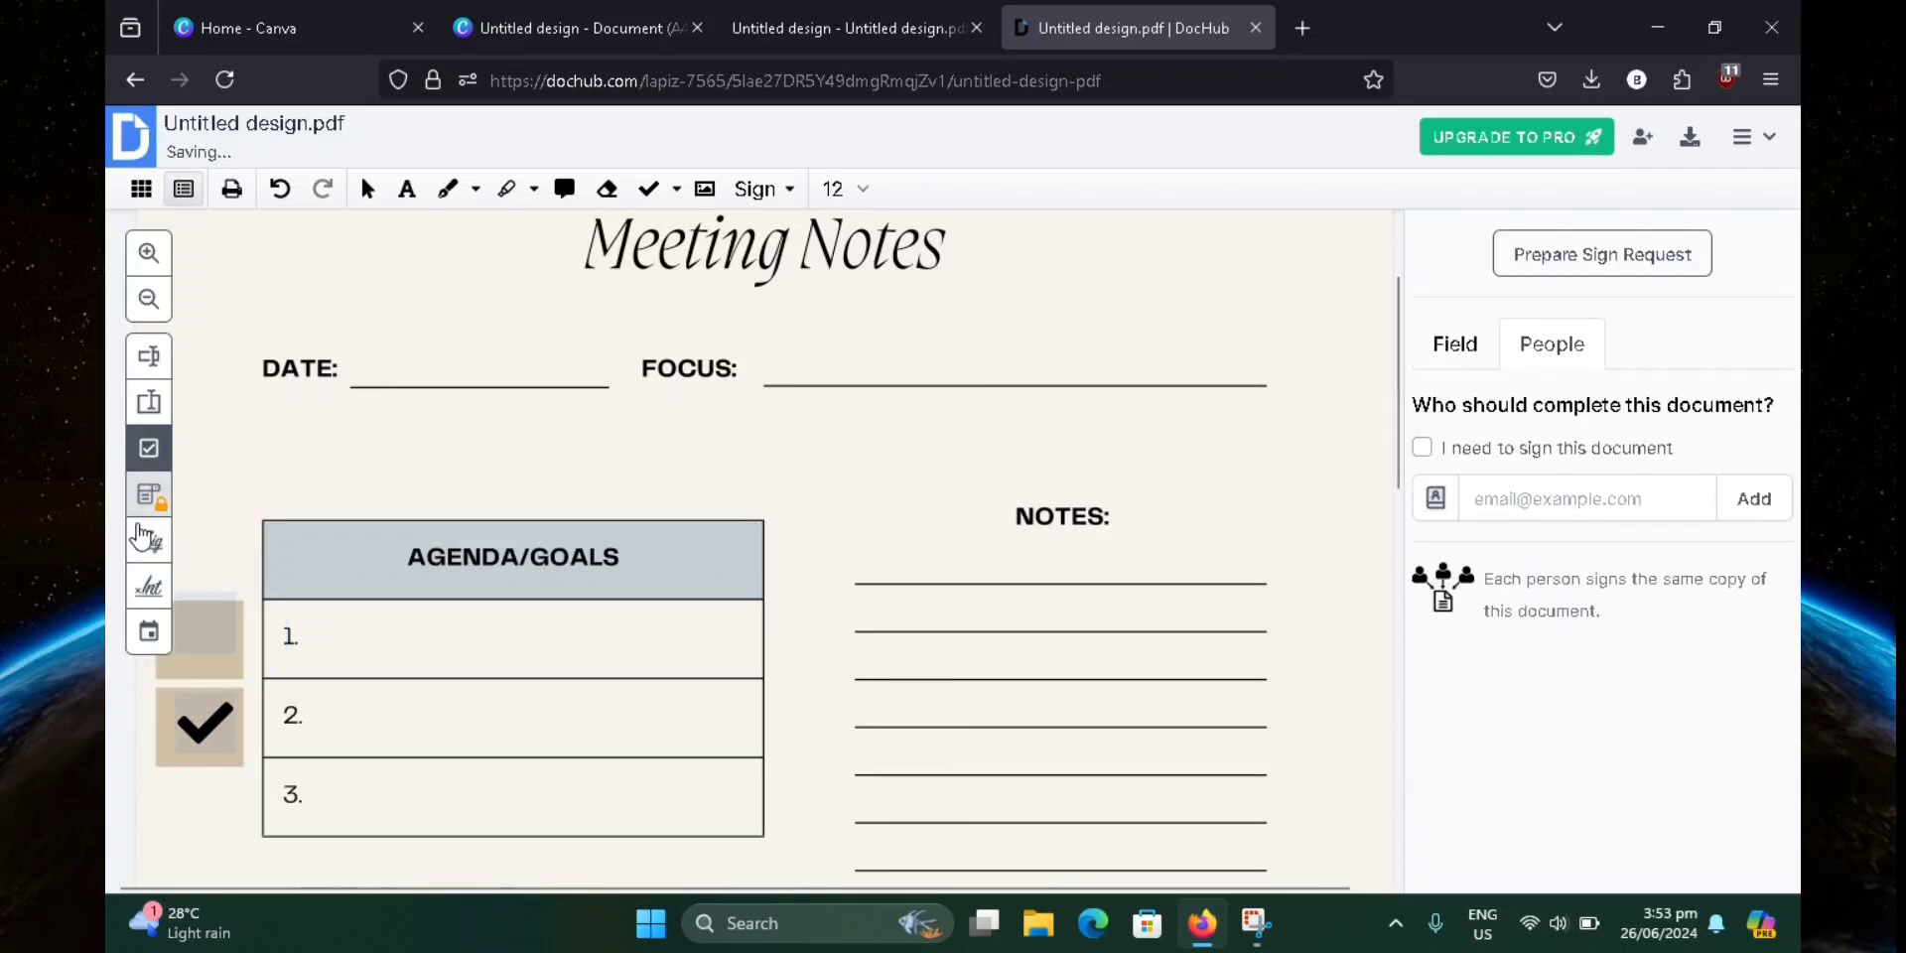
click(212, 630)
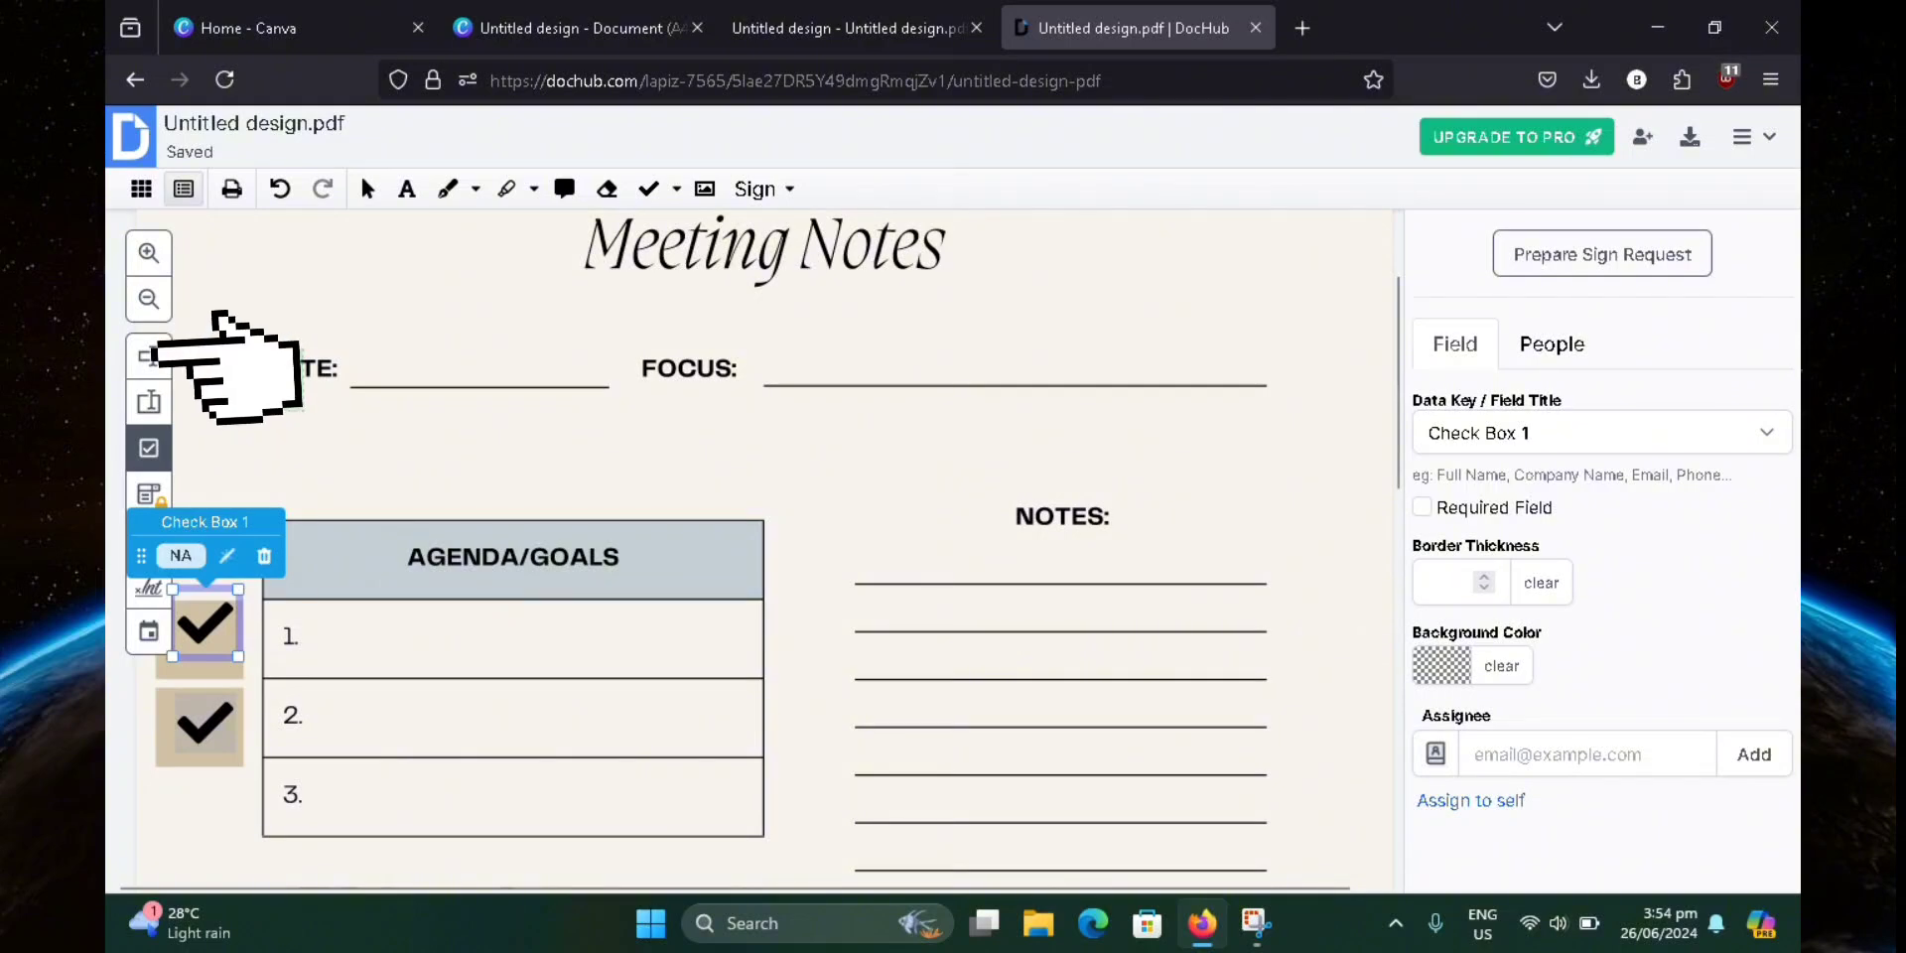
Add a text field beside Agenda/Goals item 1, widen it across most of the row, and place matching fields beside items 2 and 3.
click(151, 359)
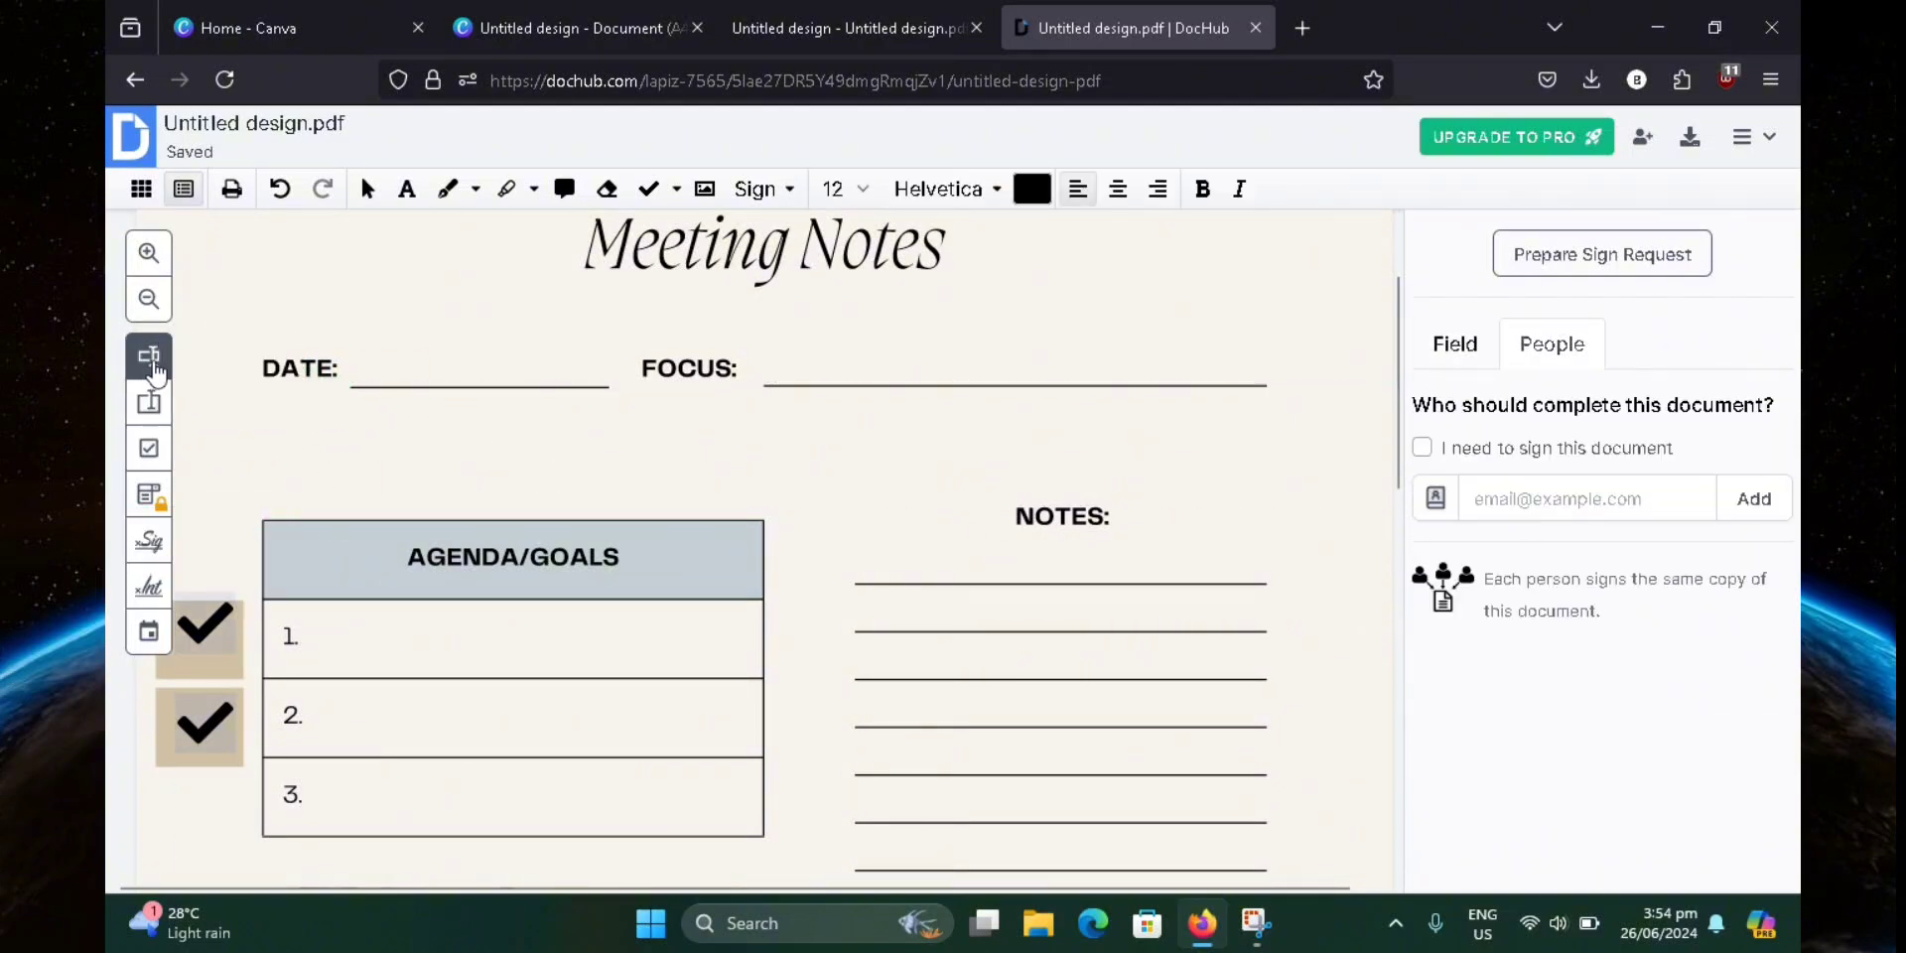
click(317, 650)
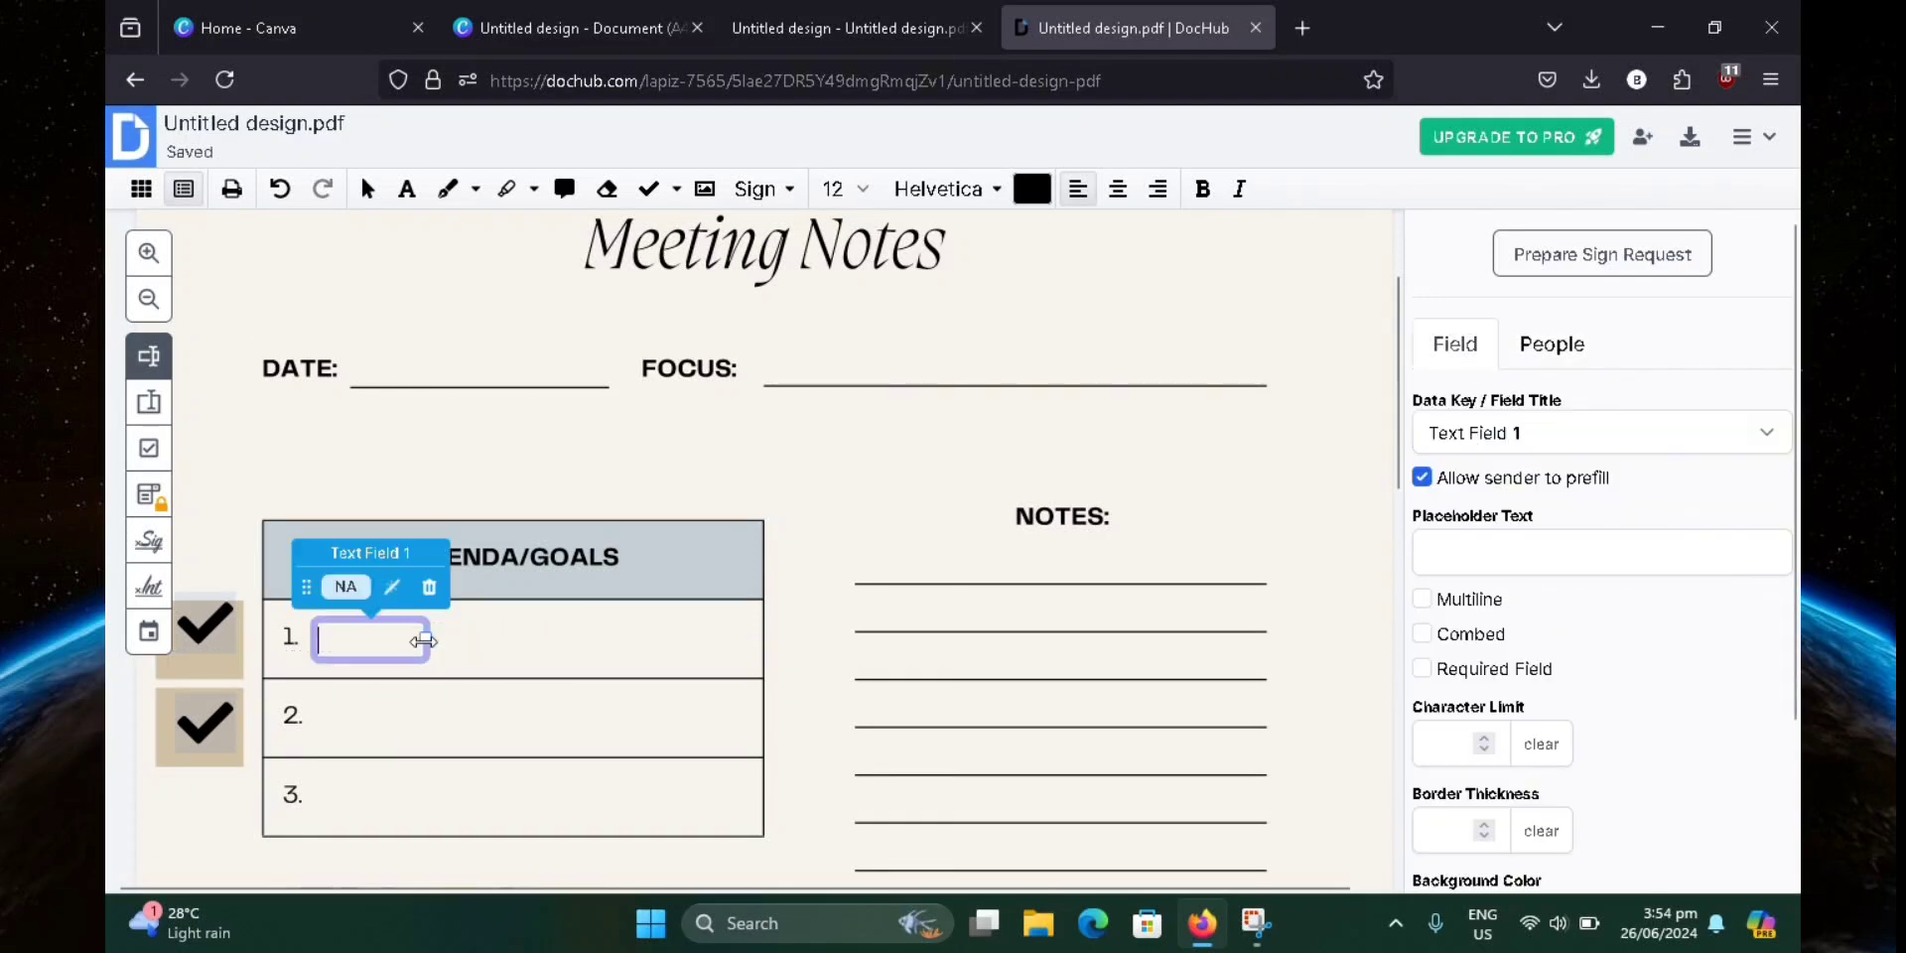
drag(424, 641, 719, 663)
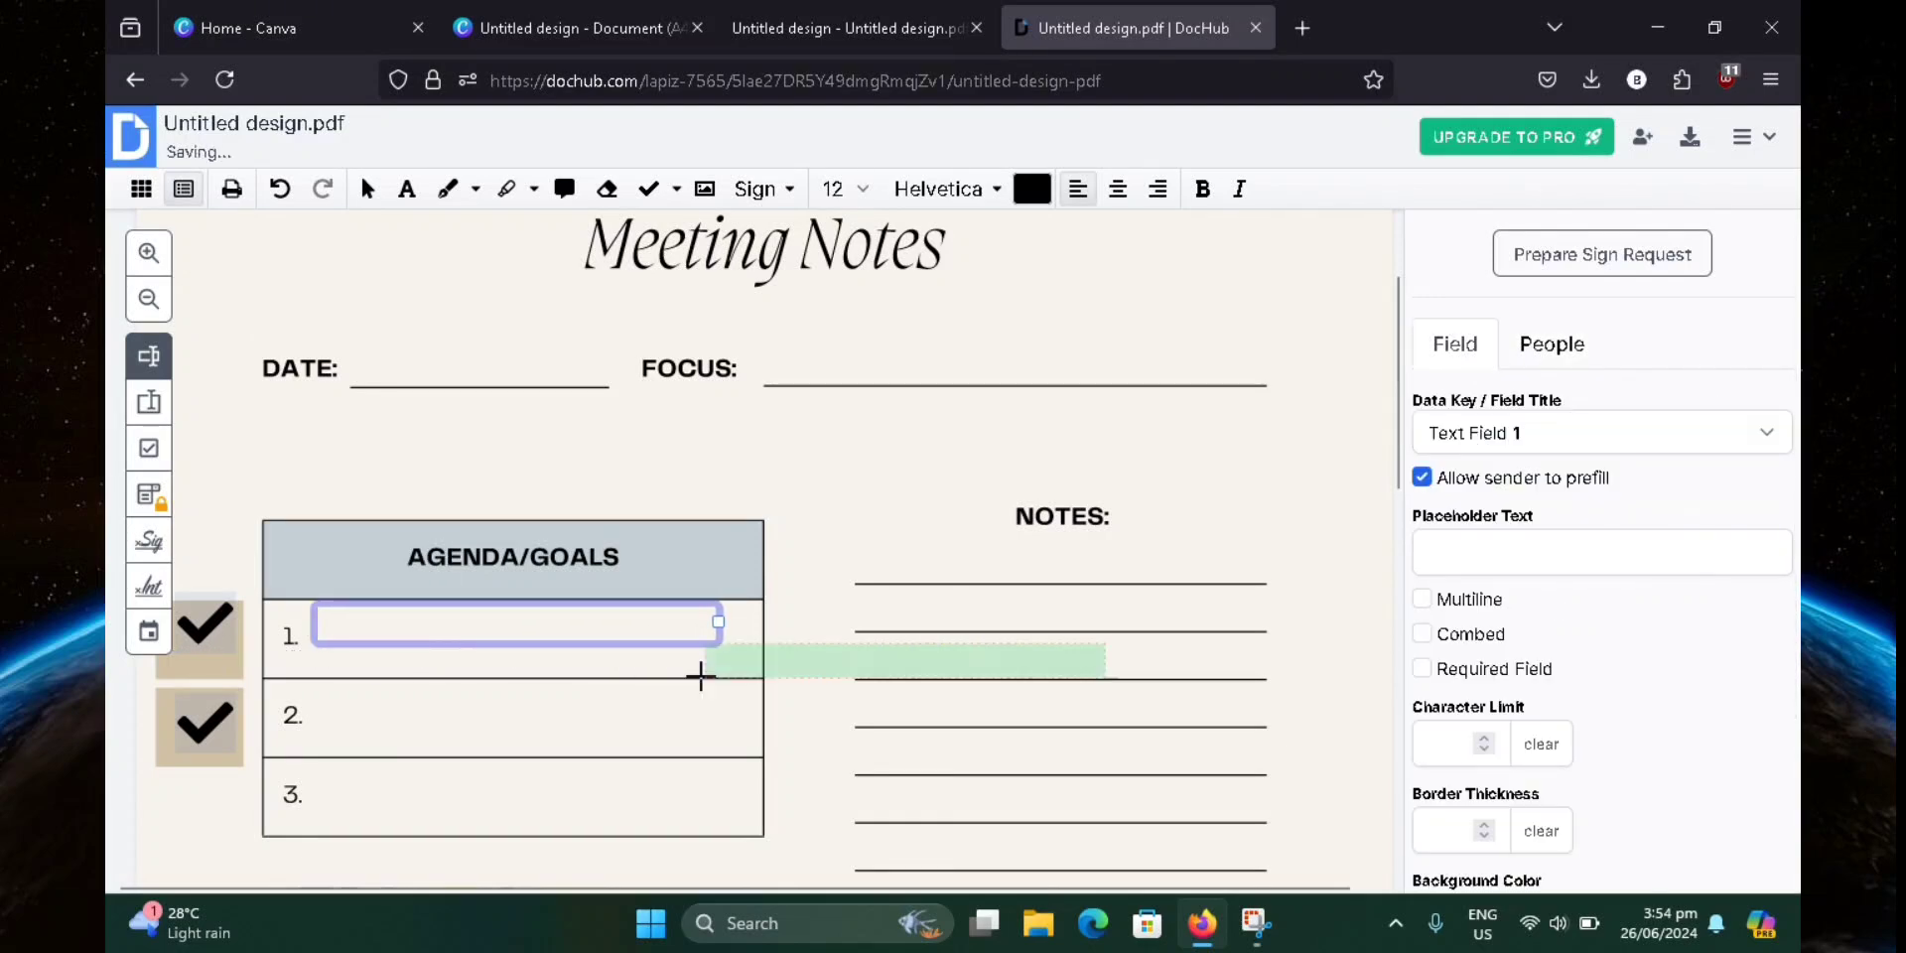
click(479, 623)
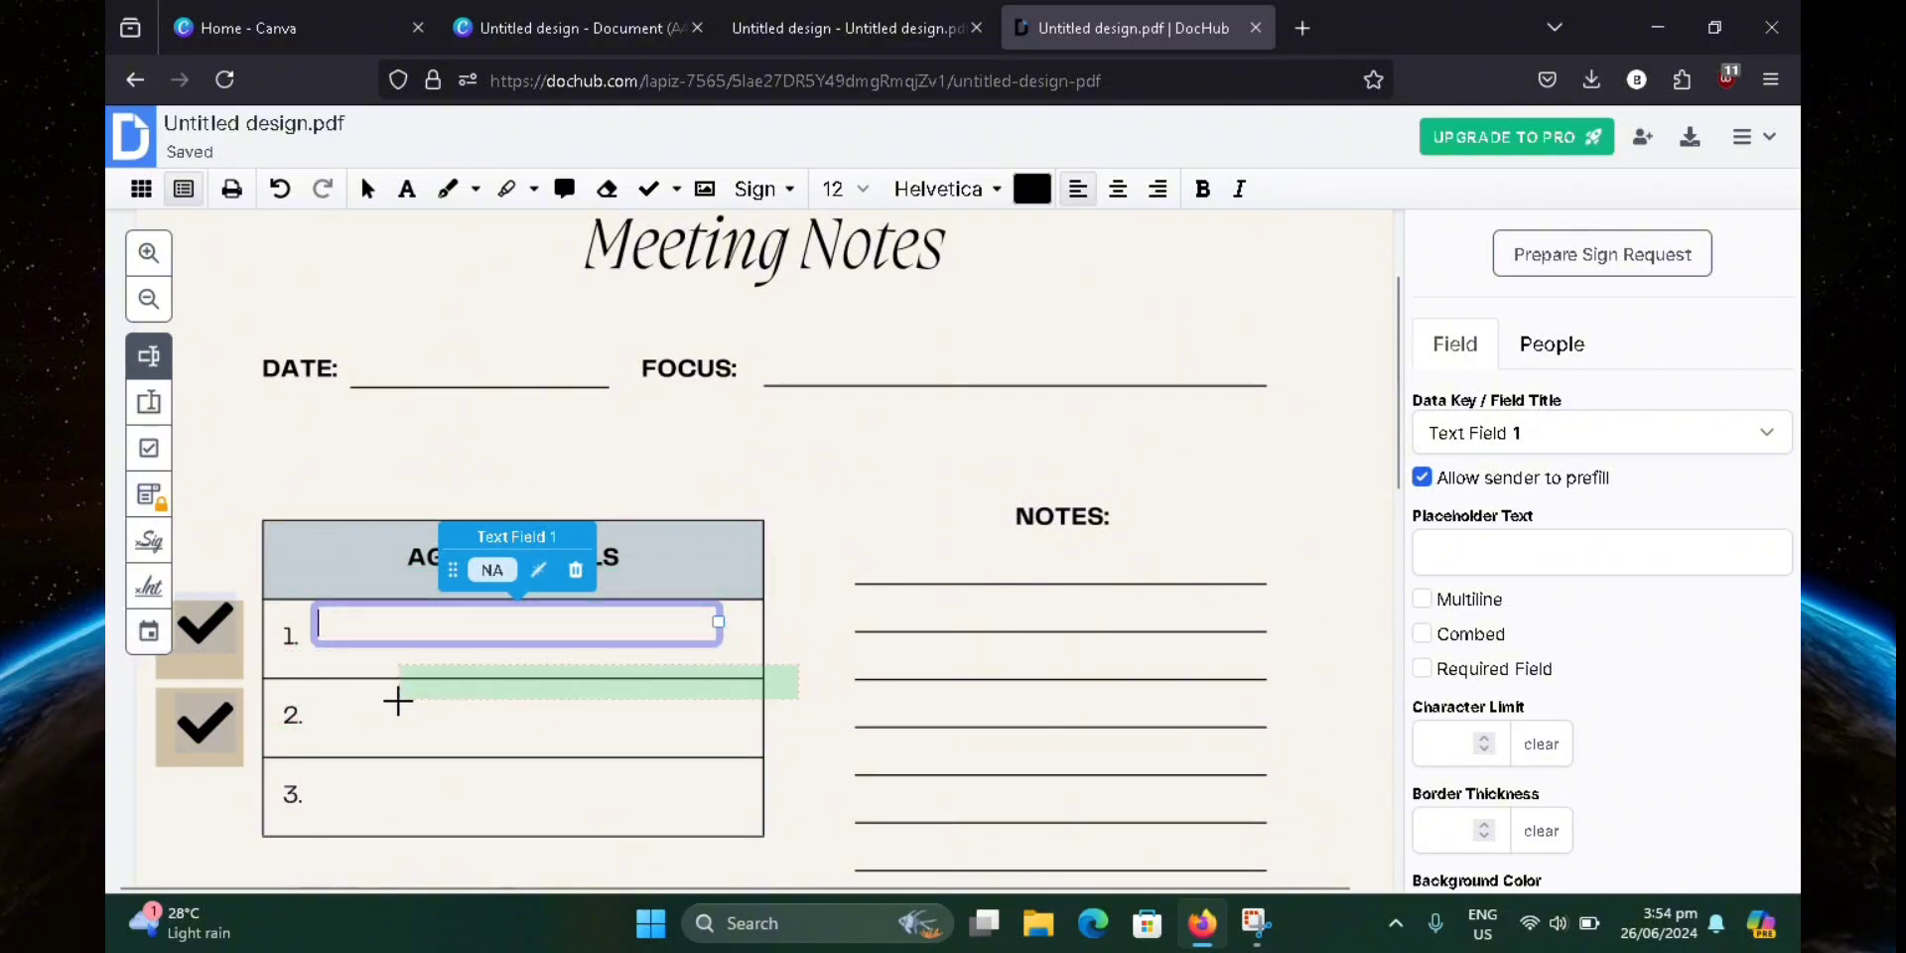
click(318, 732)
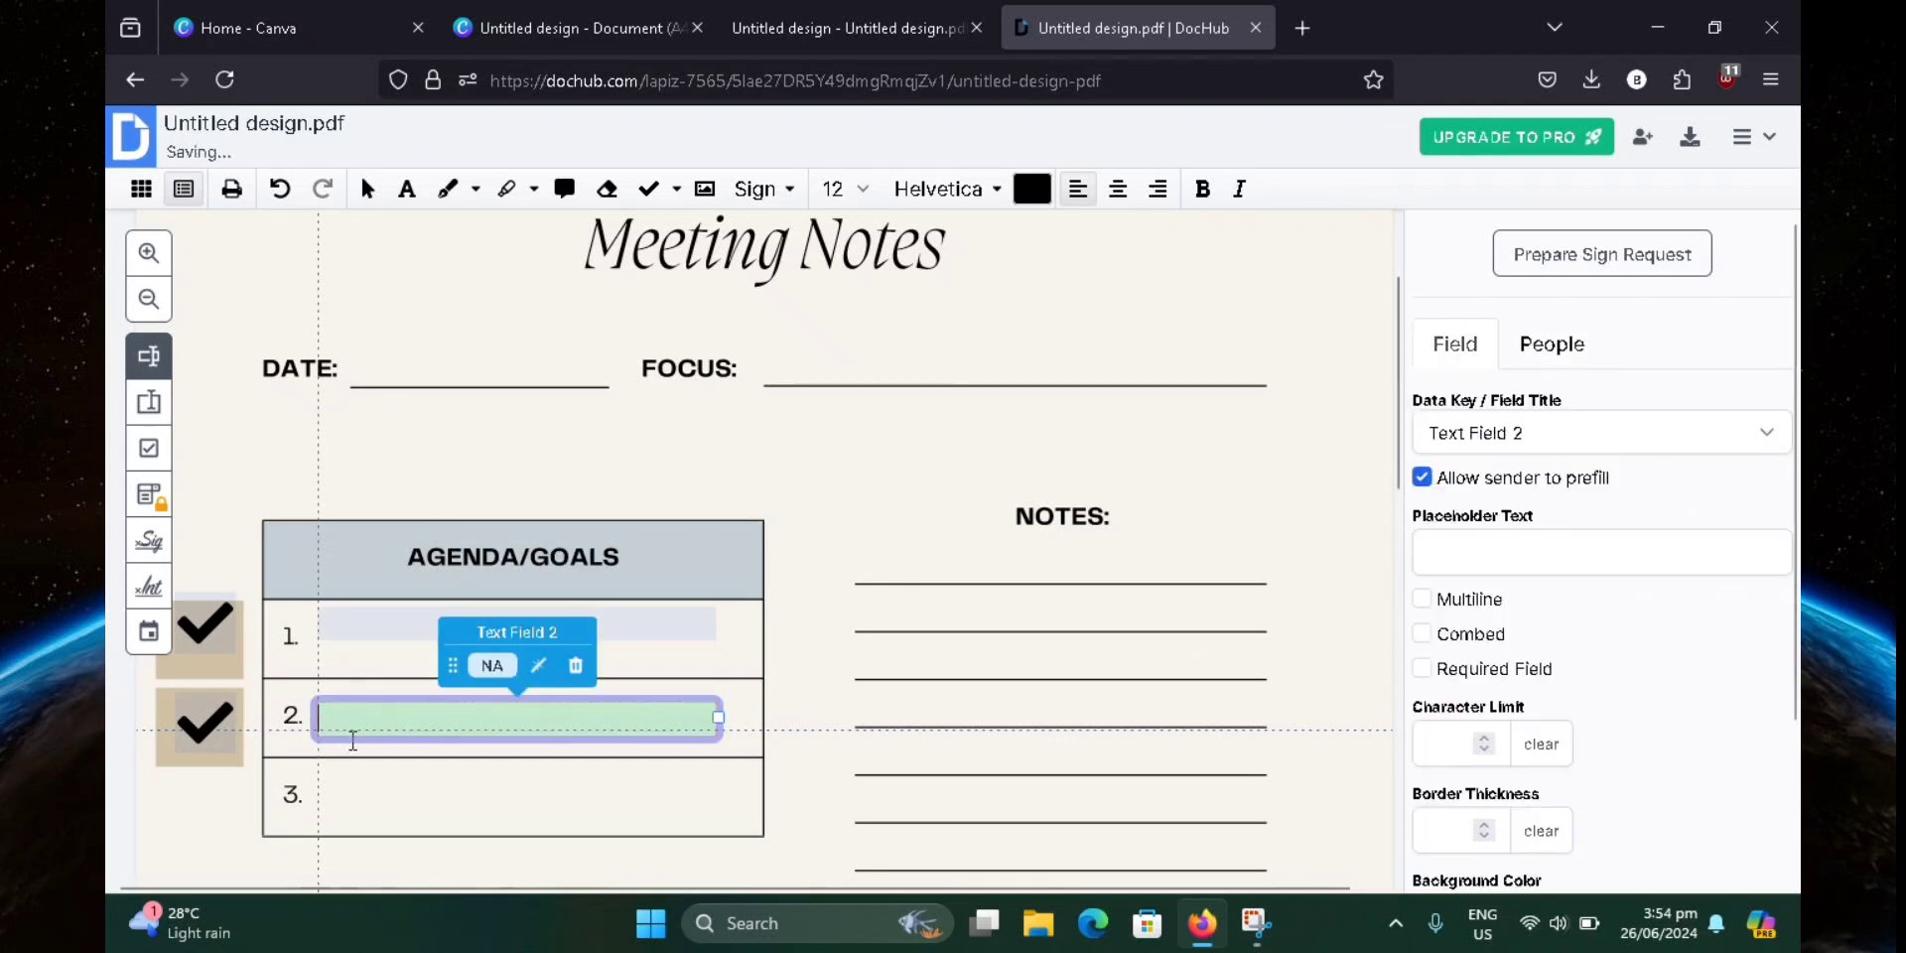
click(333, 804)
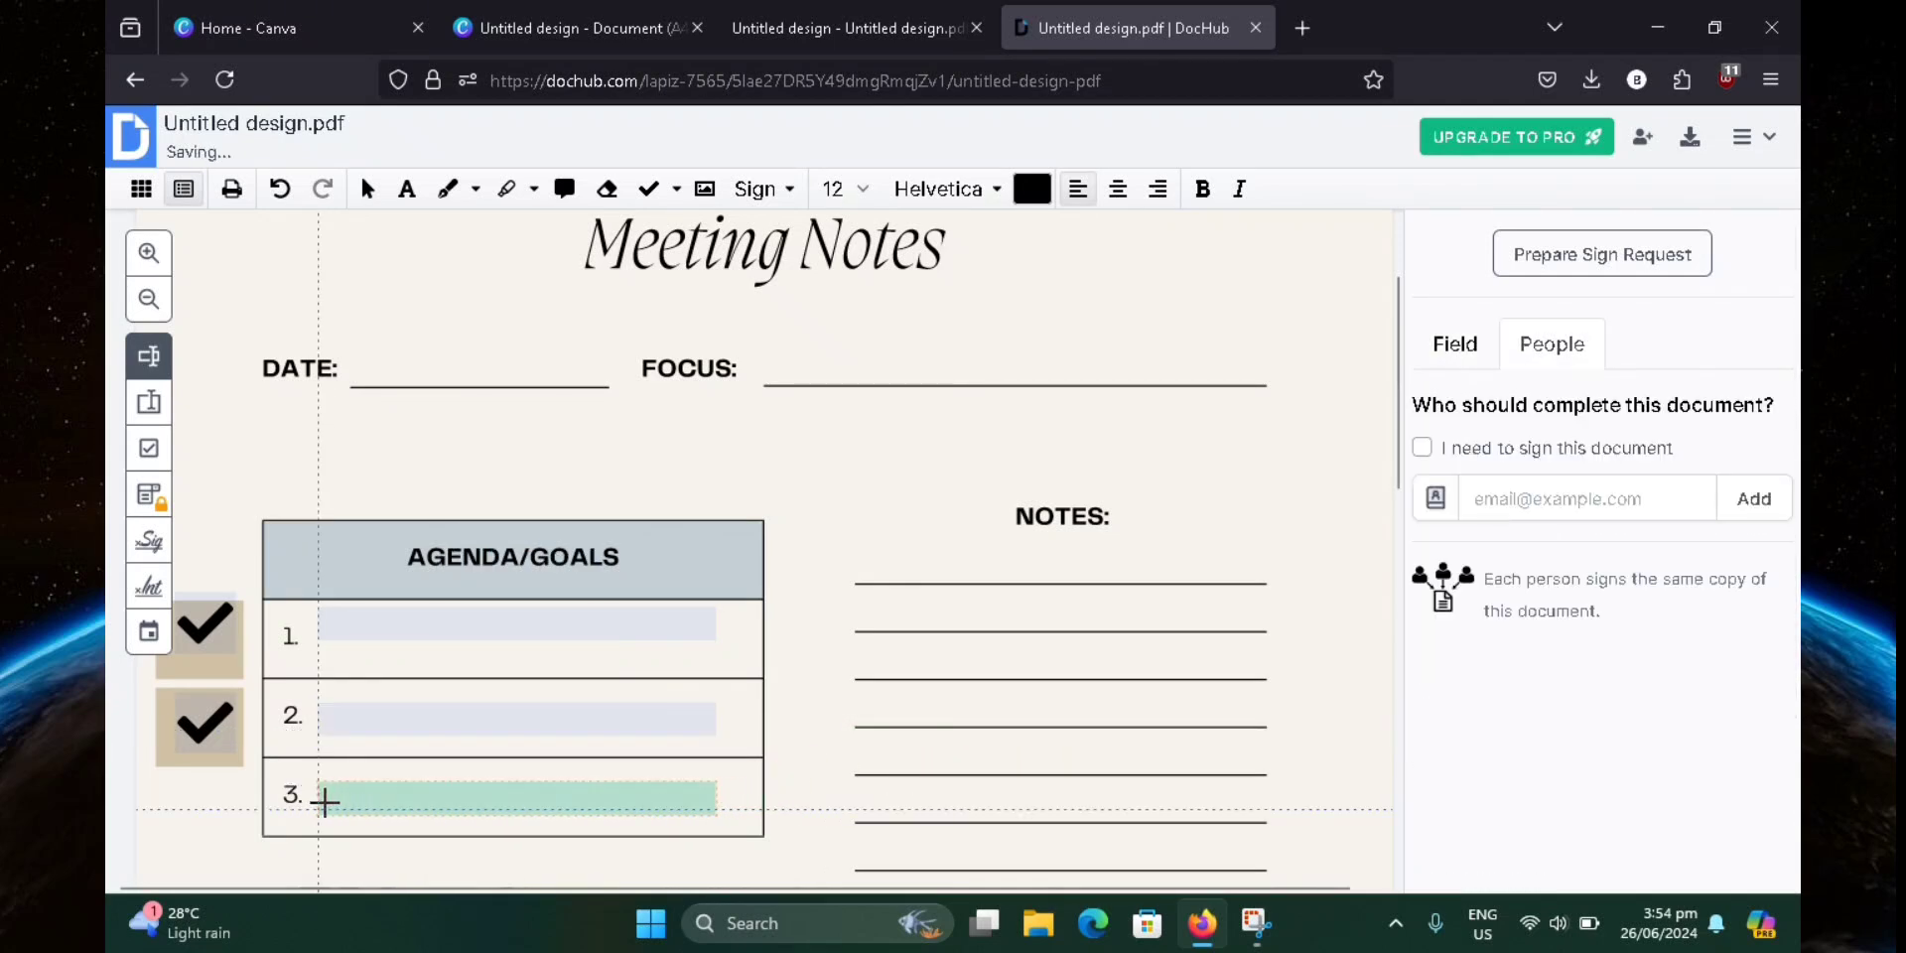
Place a text field on each of the first four lines under Notes.
click(857, 563)
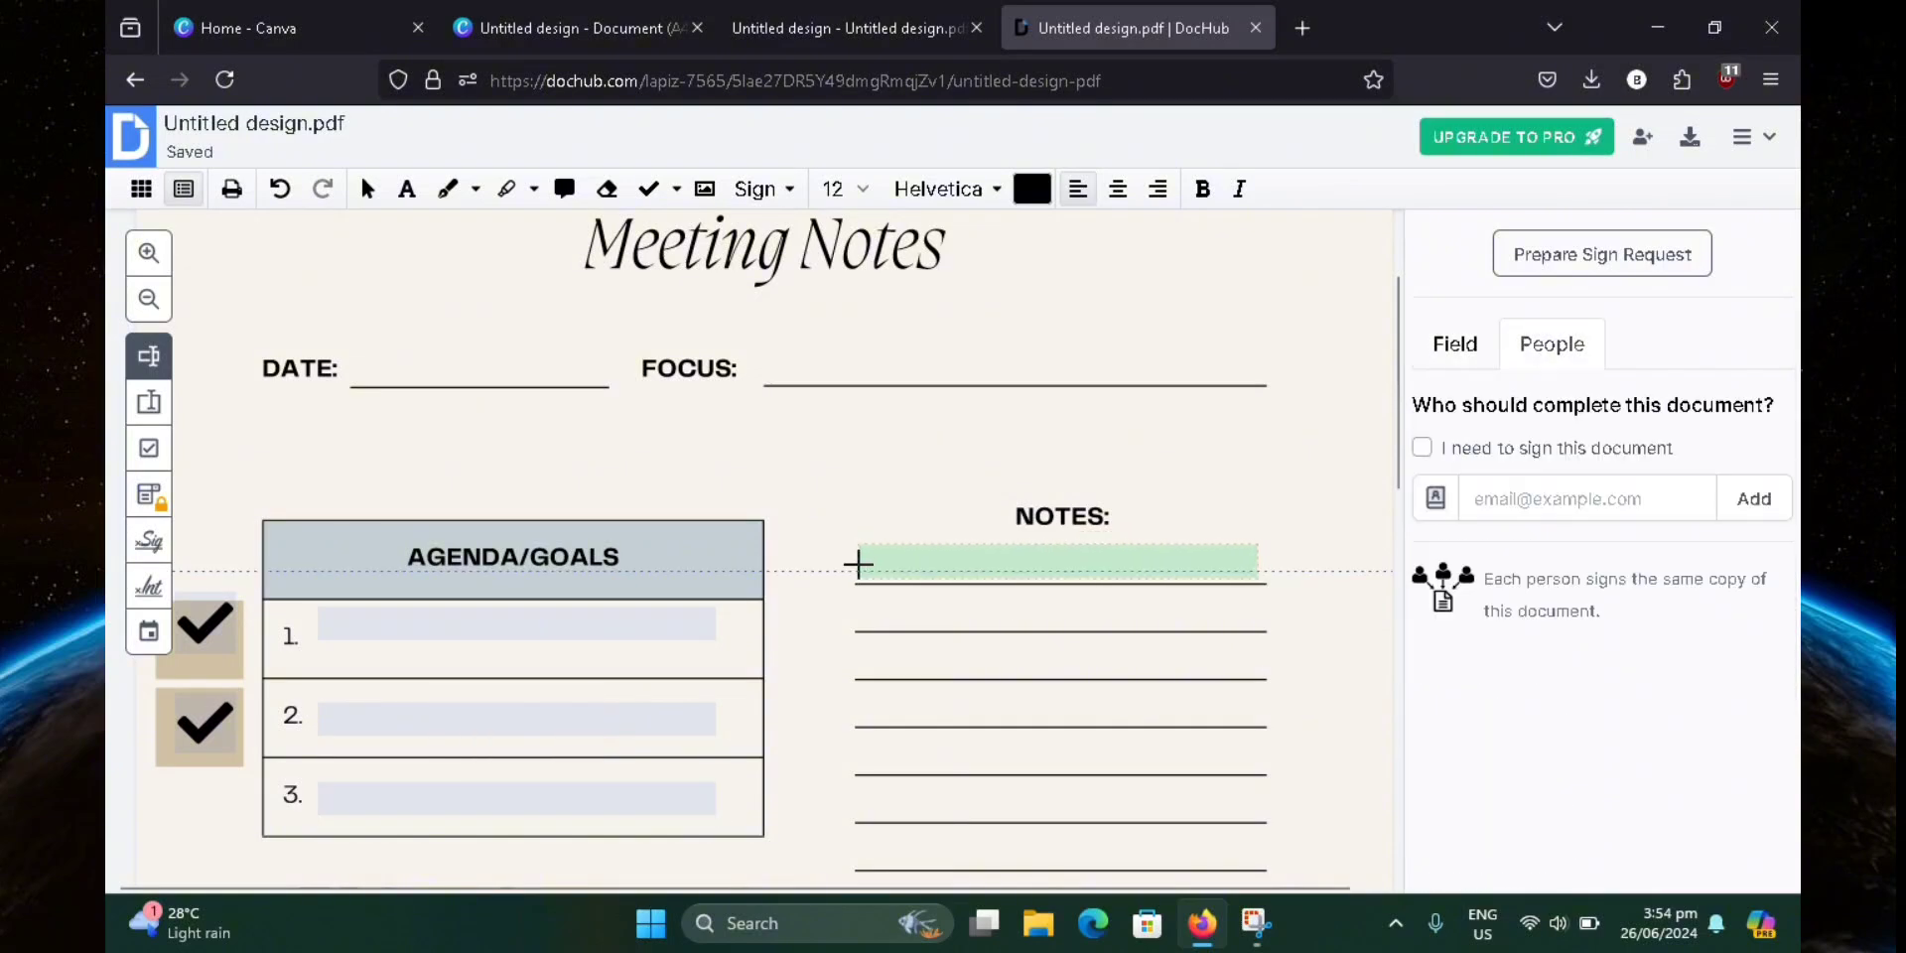
click(867, 607)
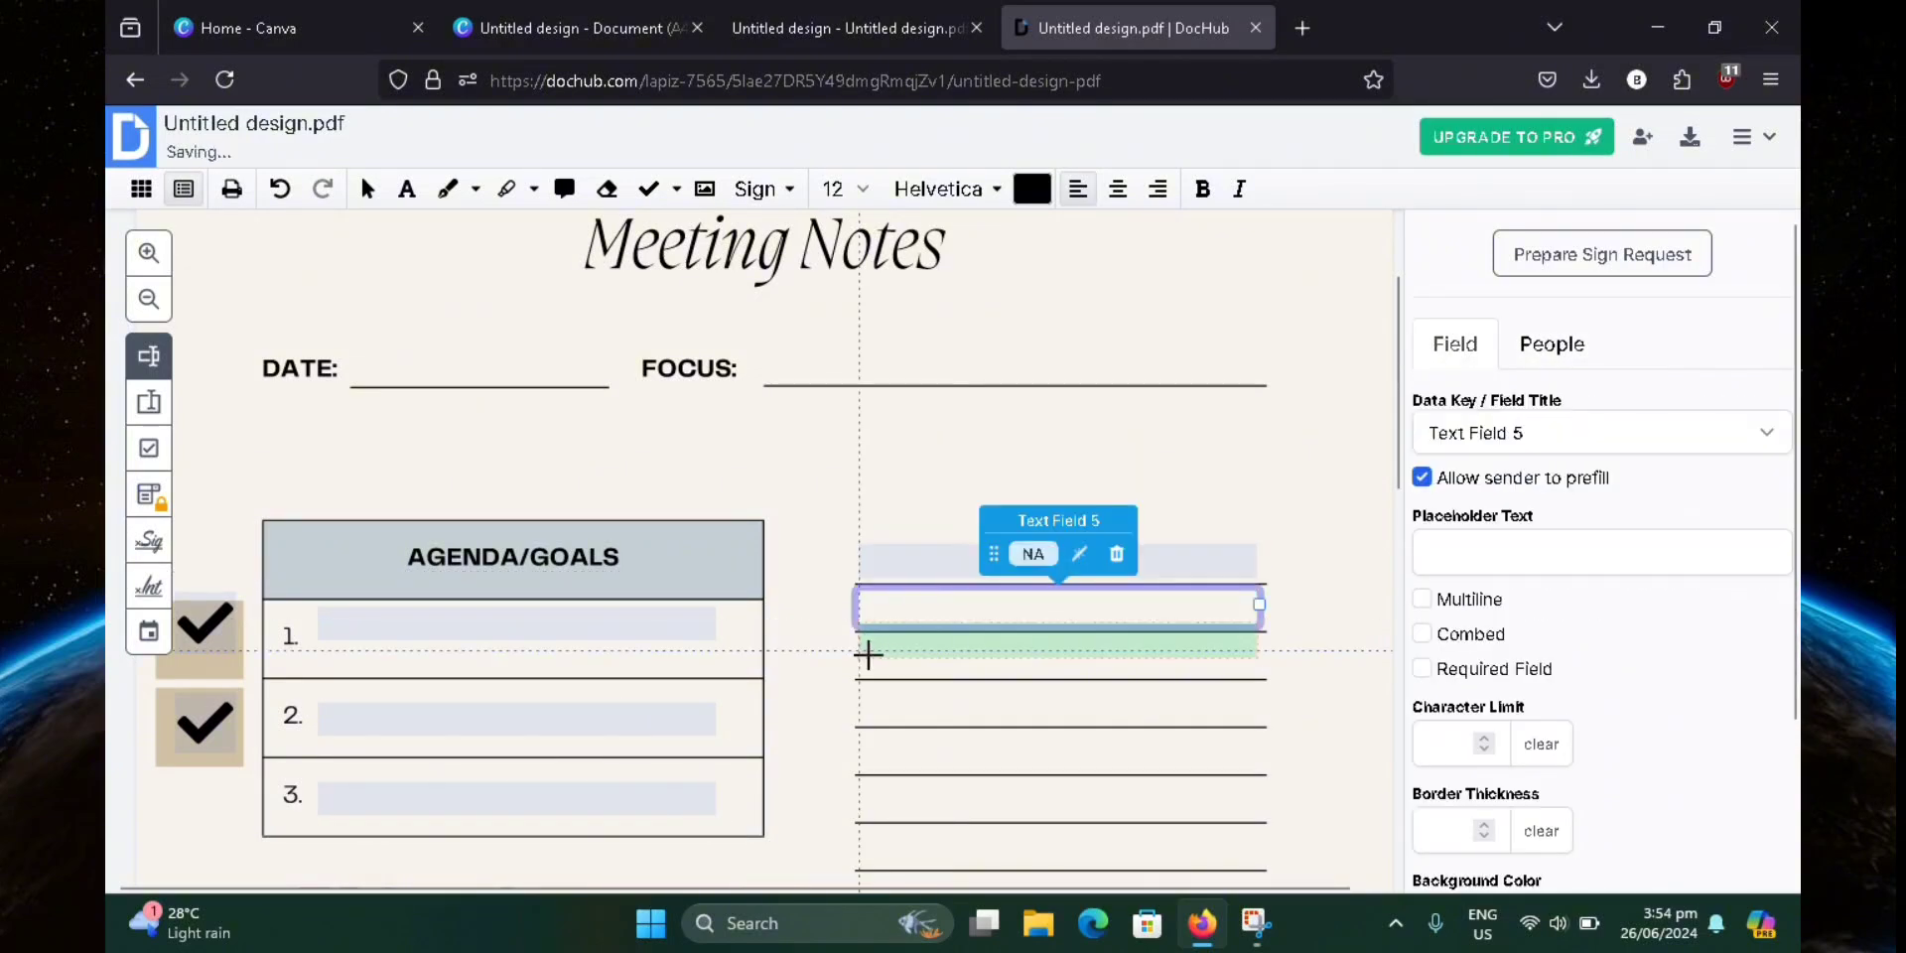
click(863, 654)
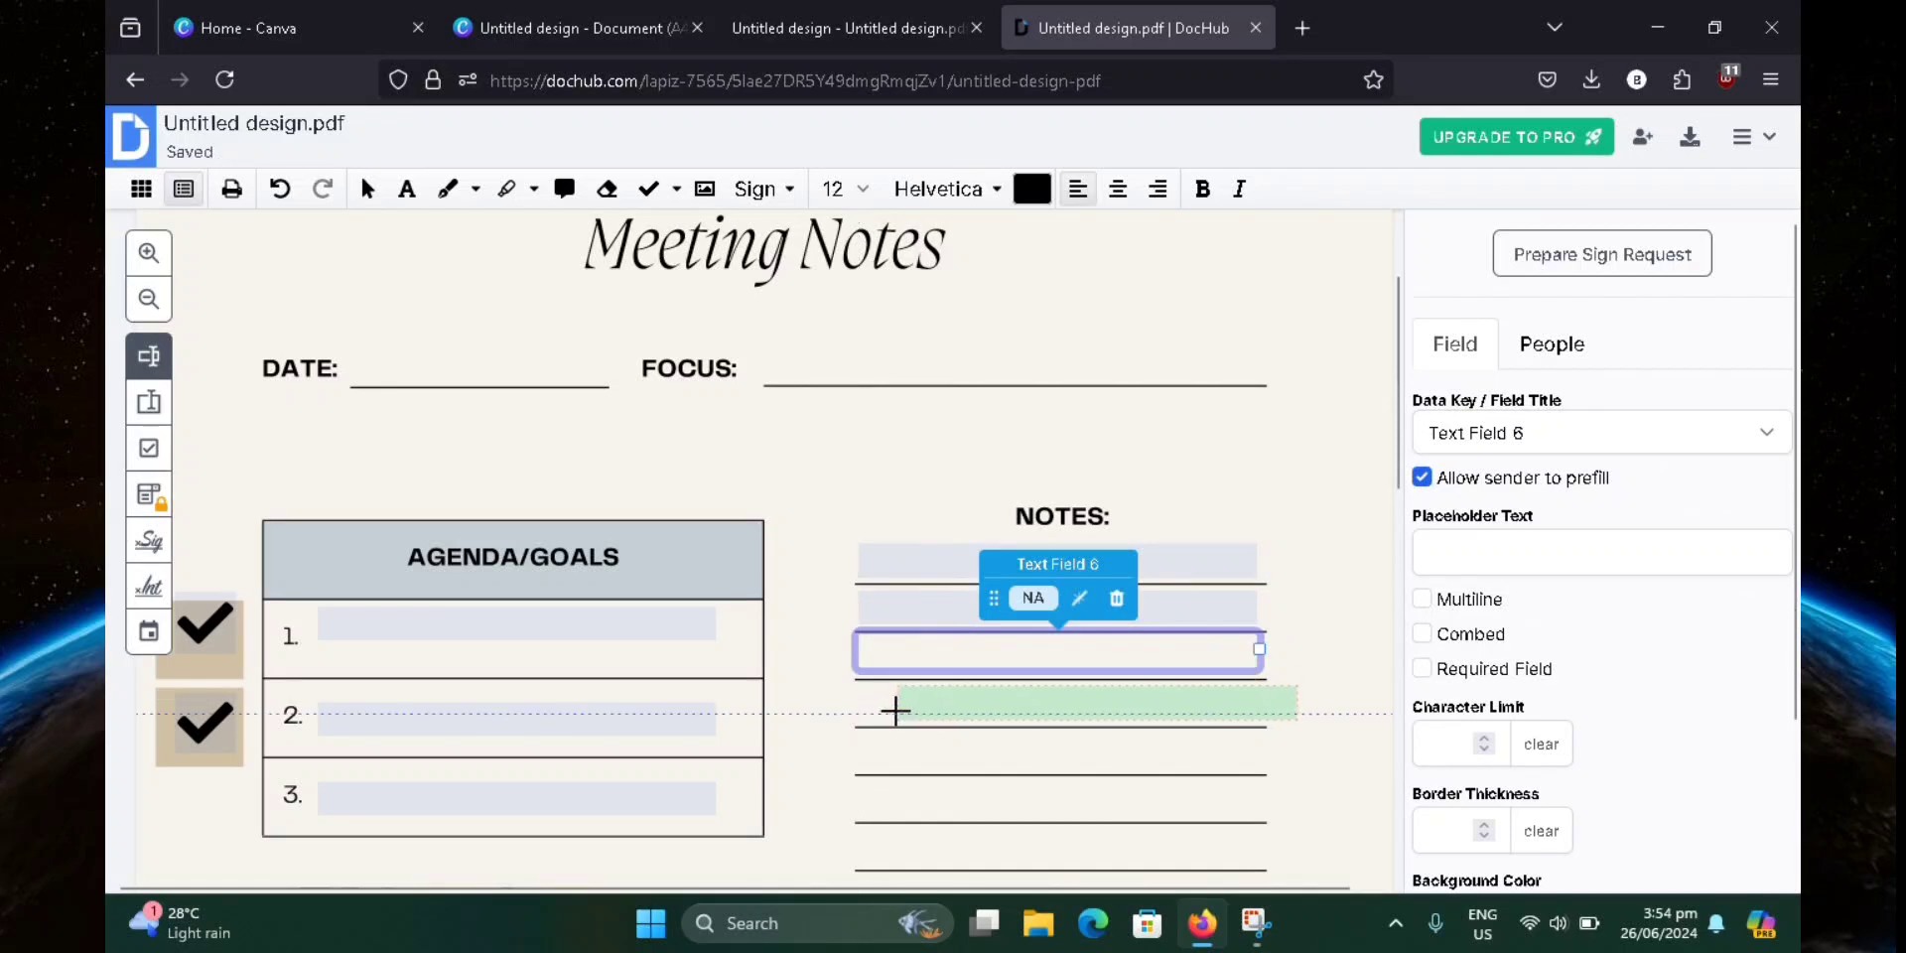
click(868, 713)
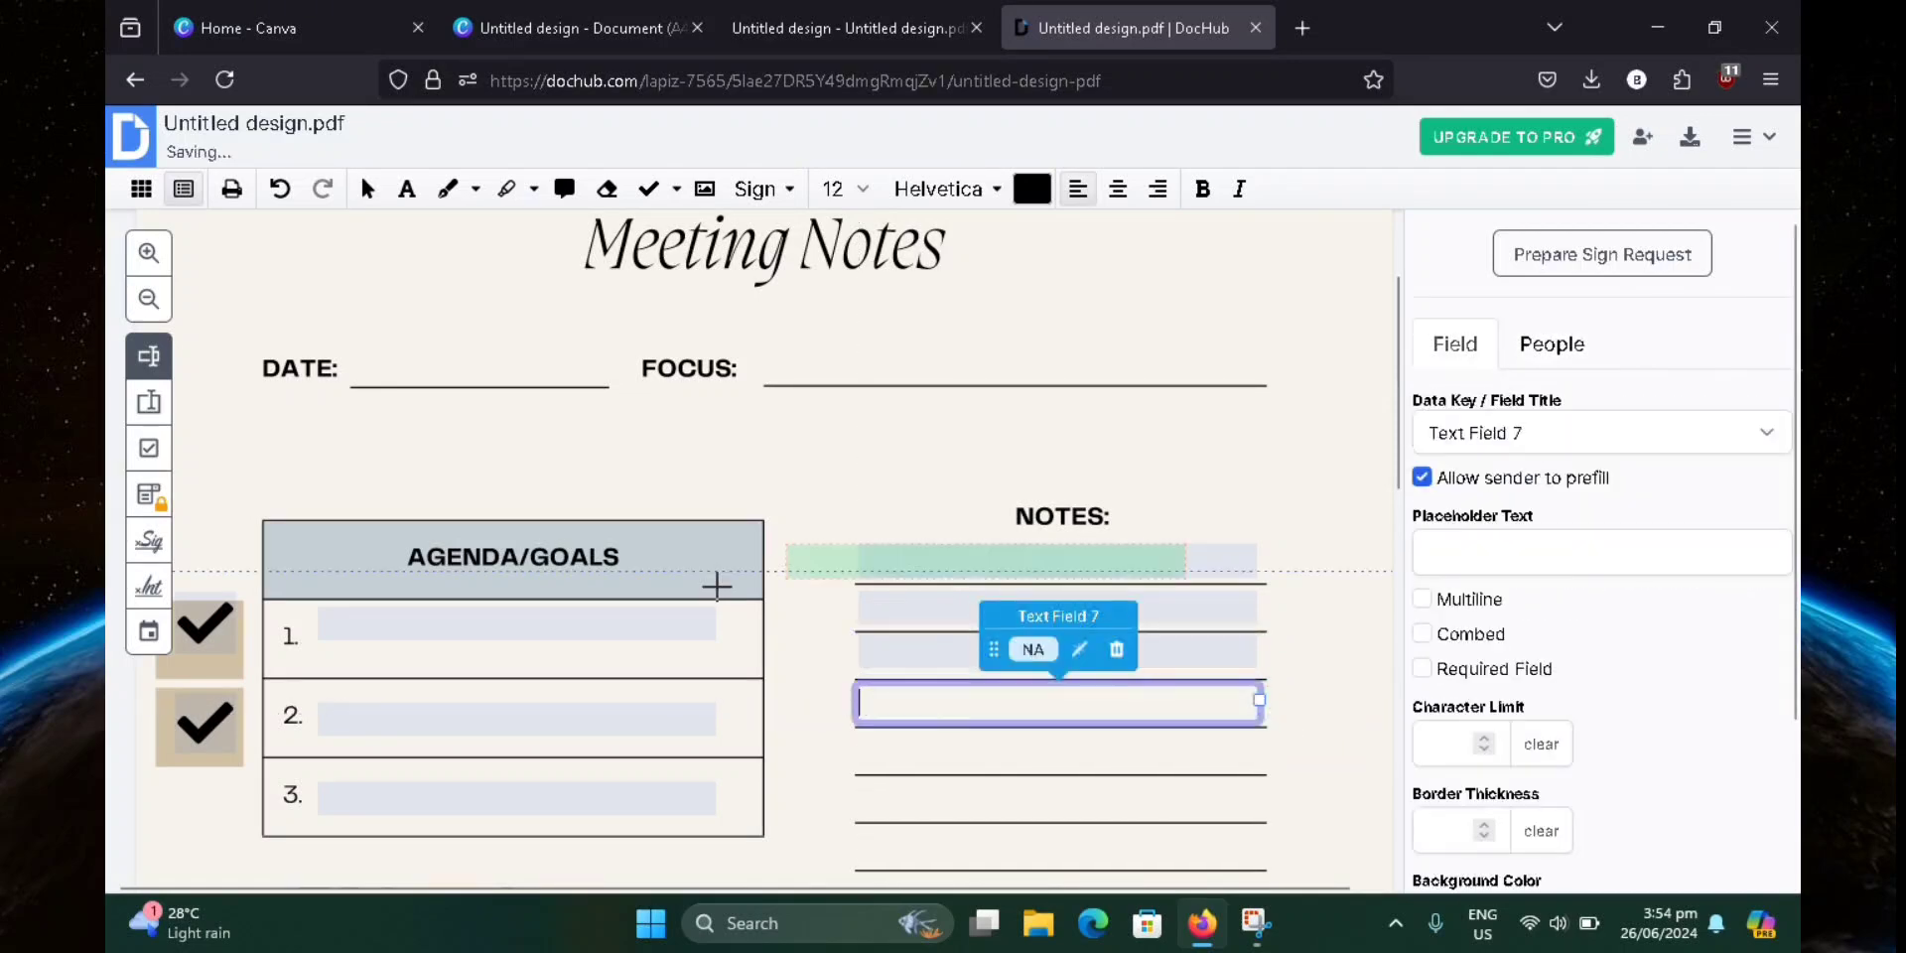
Place a paragraph field under Notes starting at the sixth line and enlarge it to cover ten lines across their full width.
scroll(717, 586, down, 6)
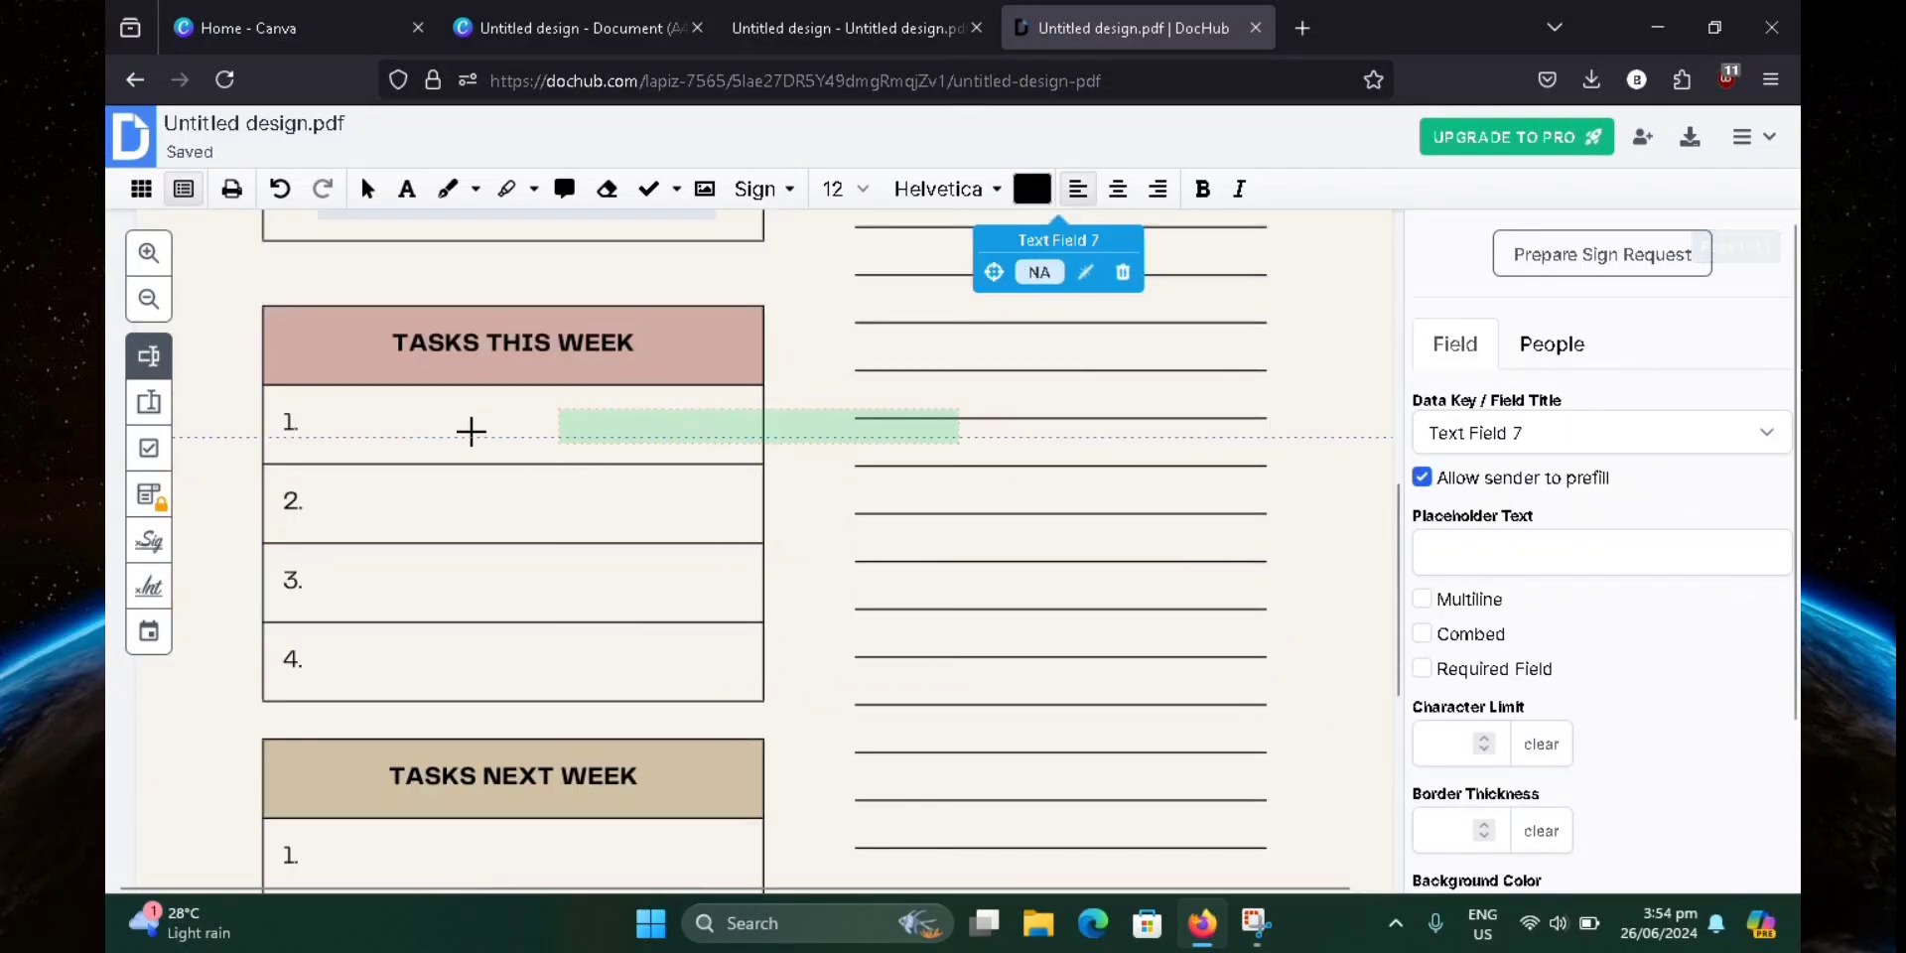
scroll(527, 464, down, 5)
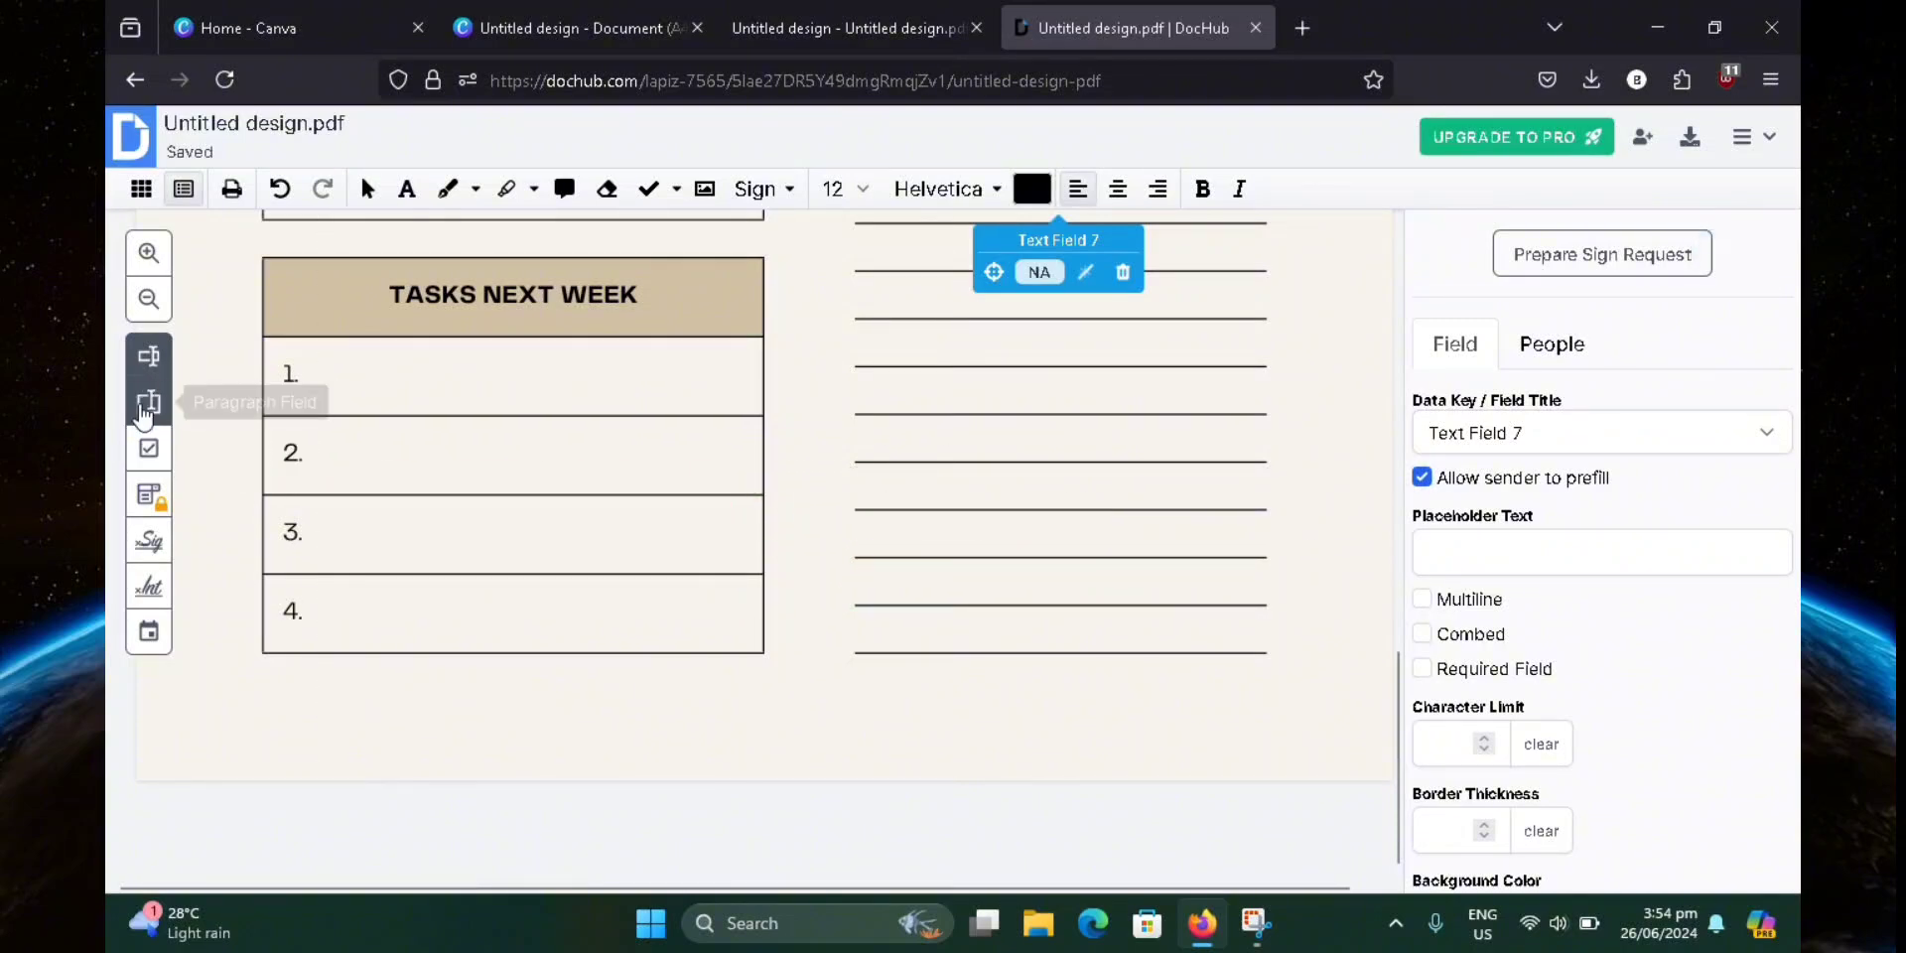
click(145, 409)
scroll(553, 472, up, 5)
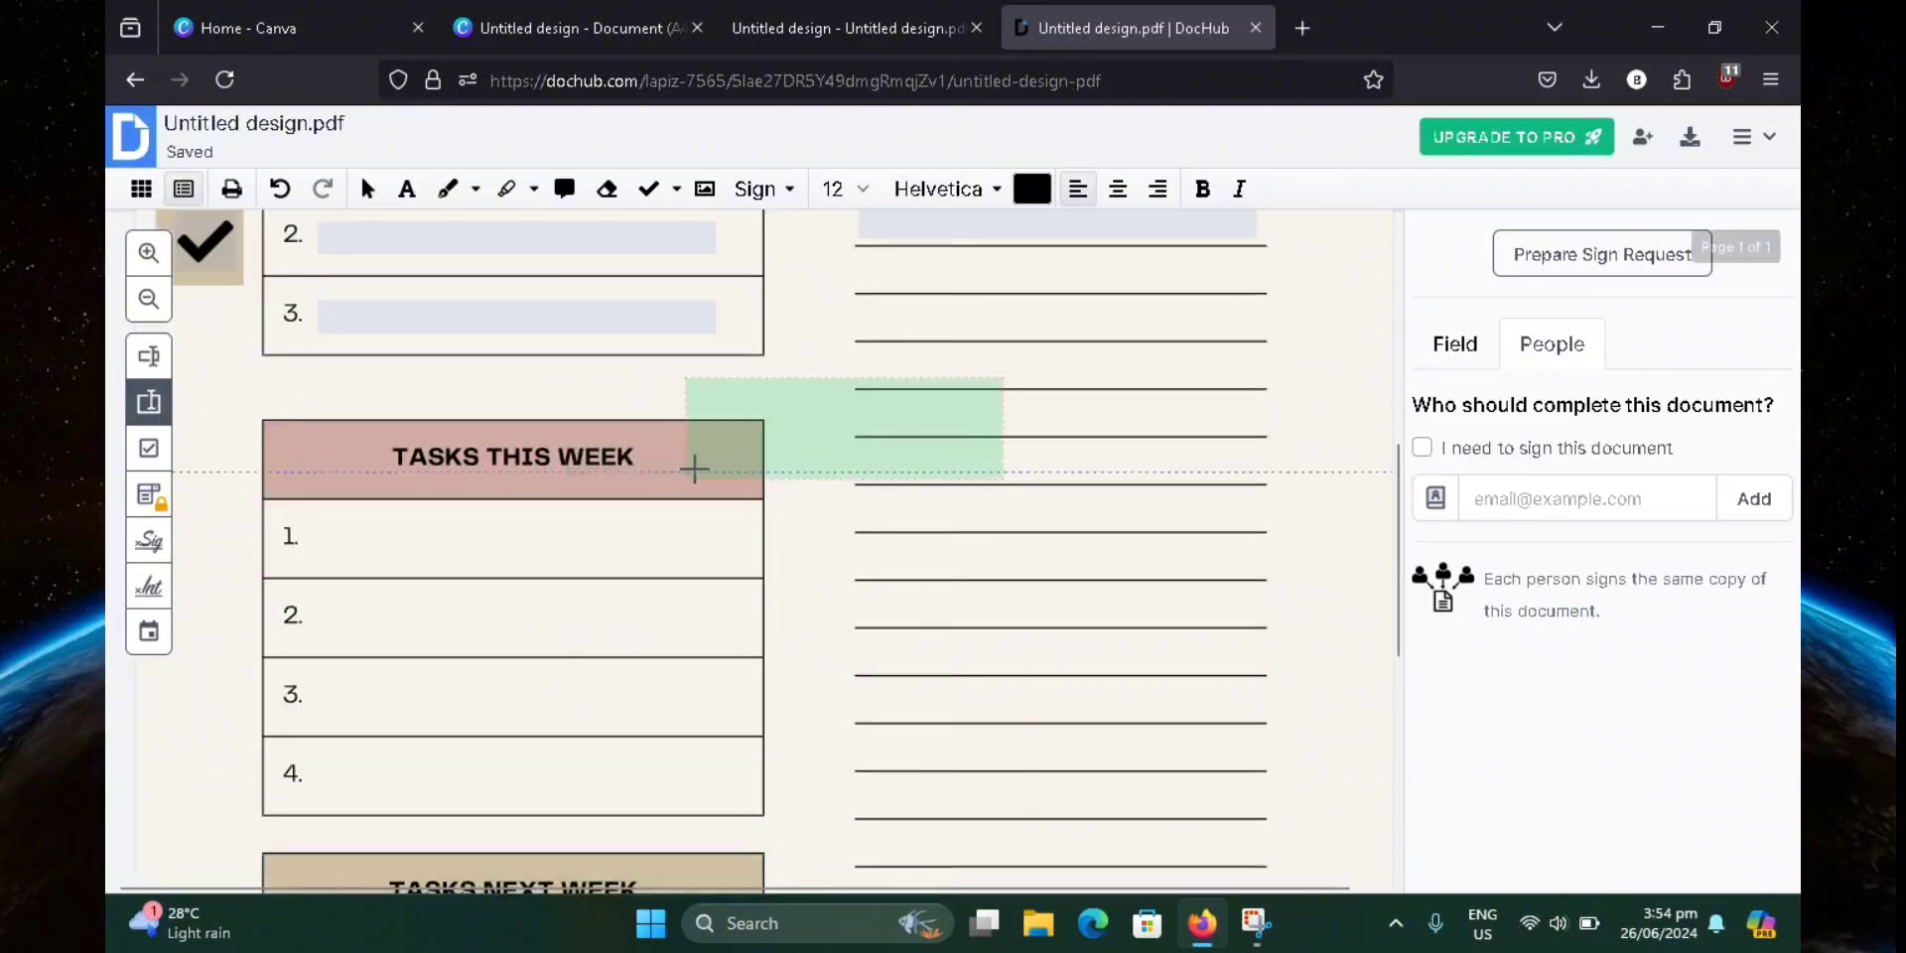
click(867, 426)
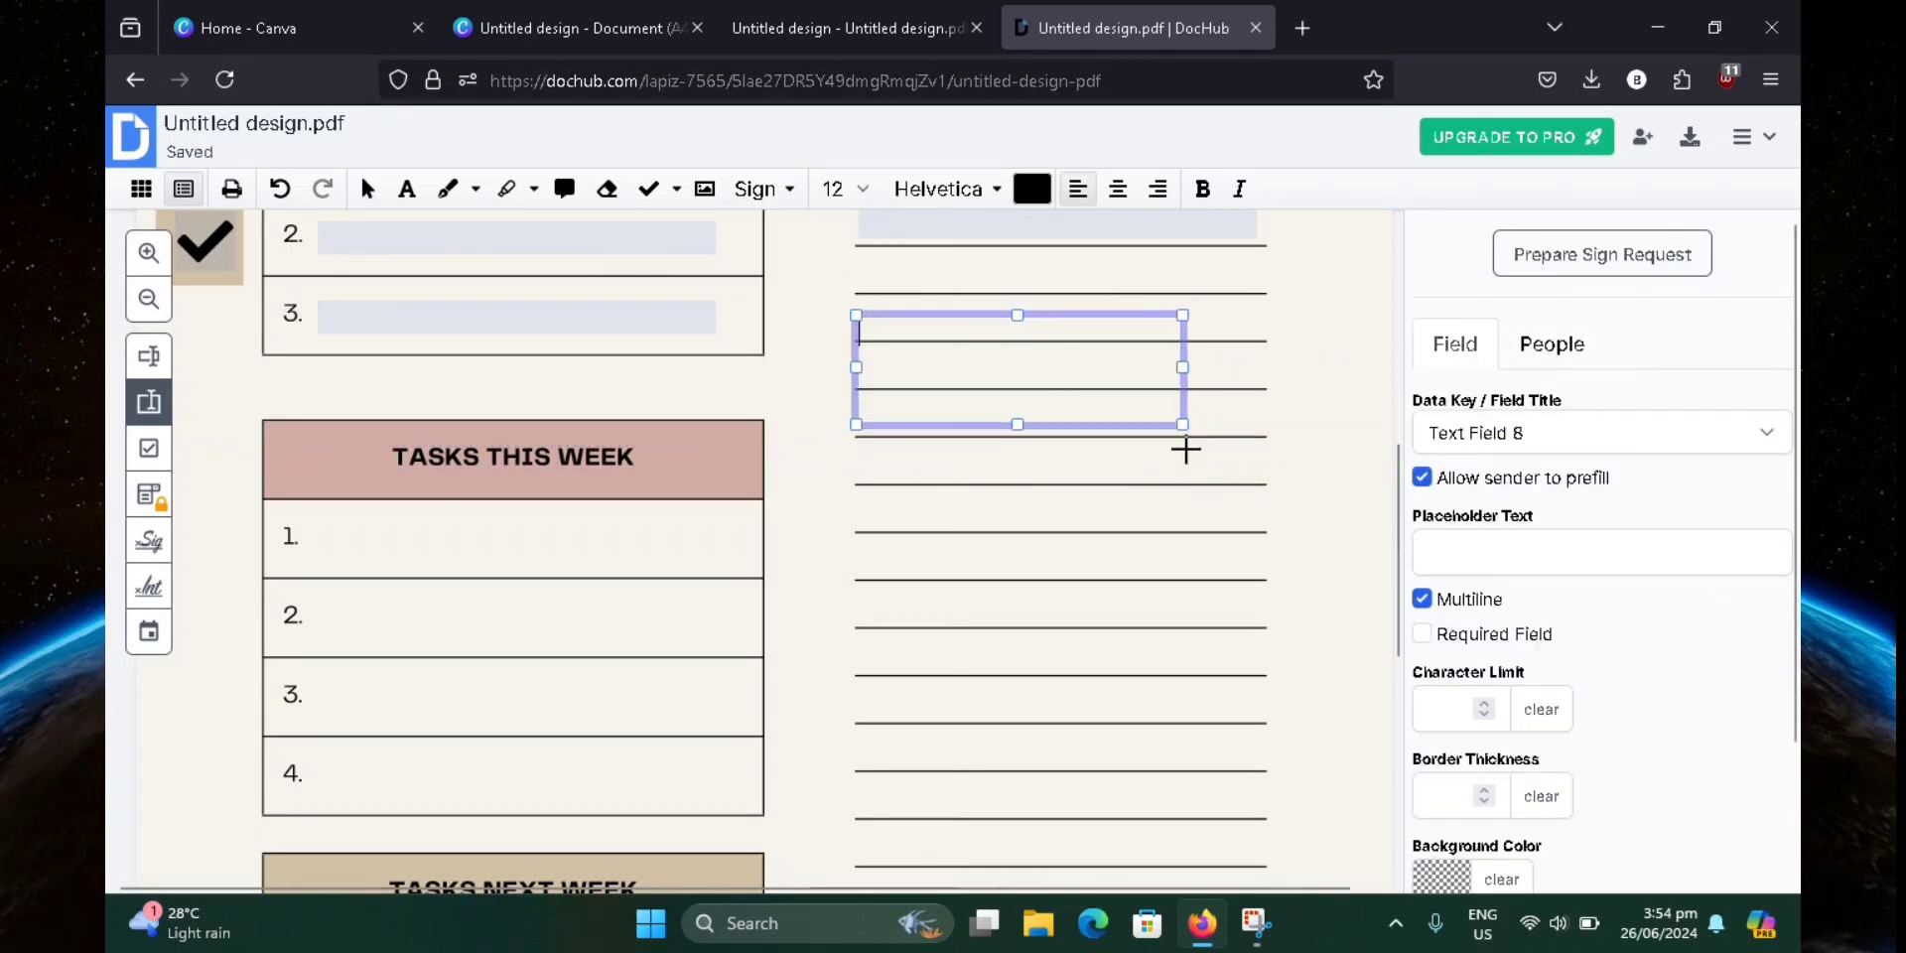
drag(1185, 450, 1265, 788)
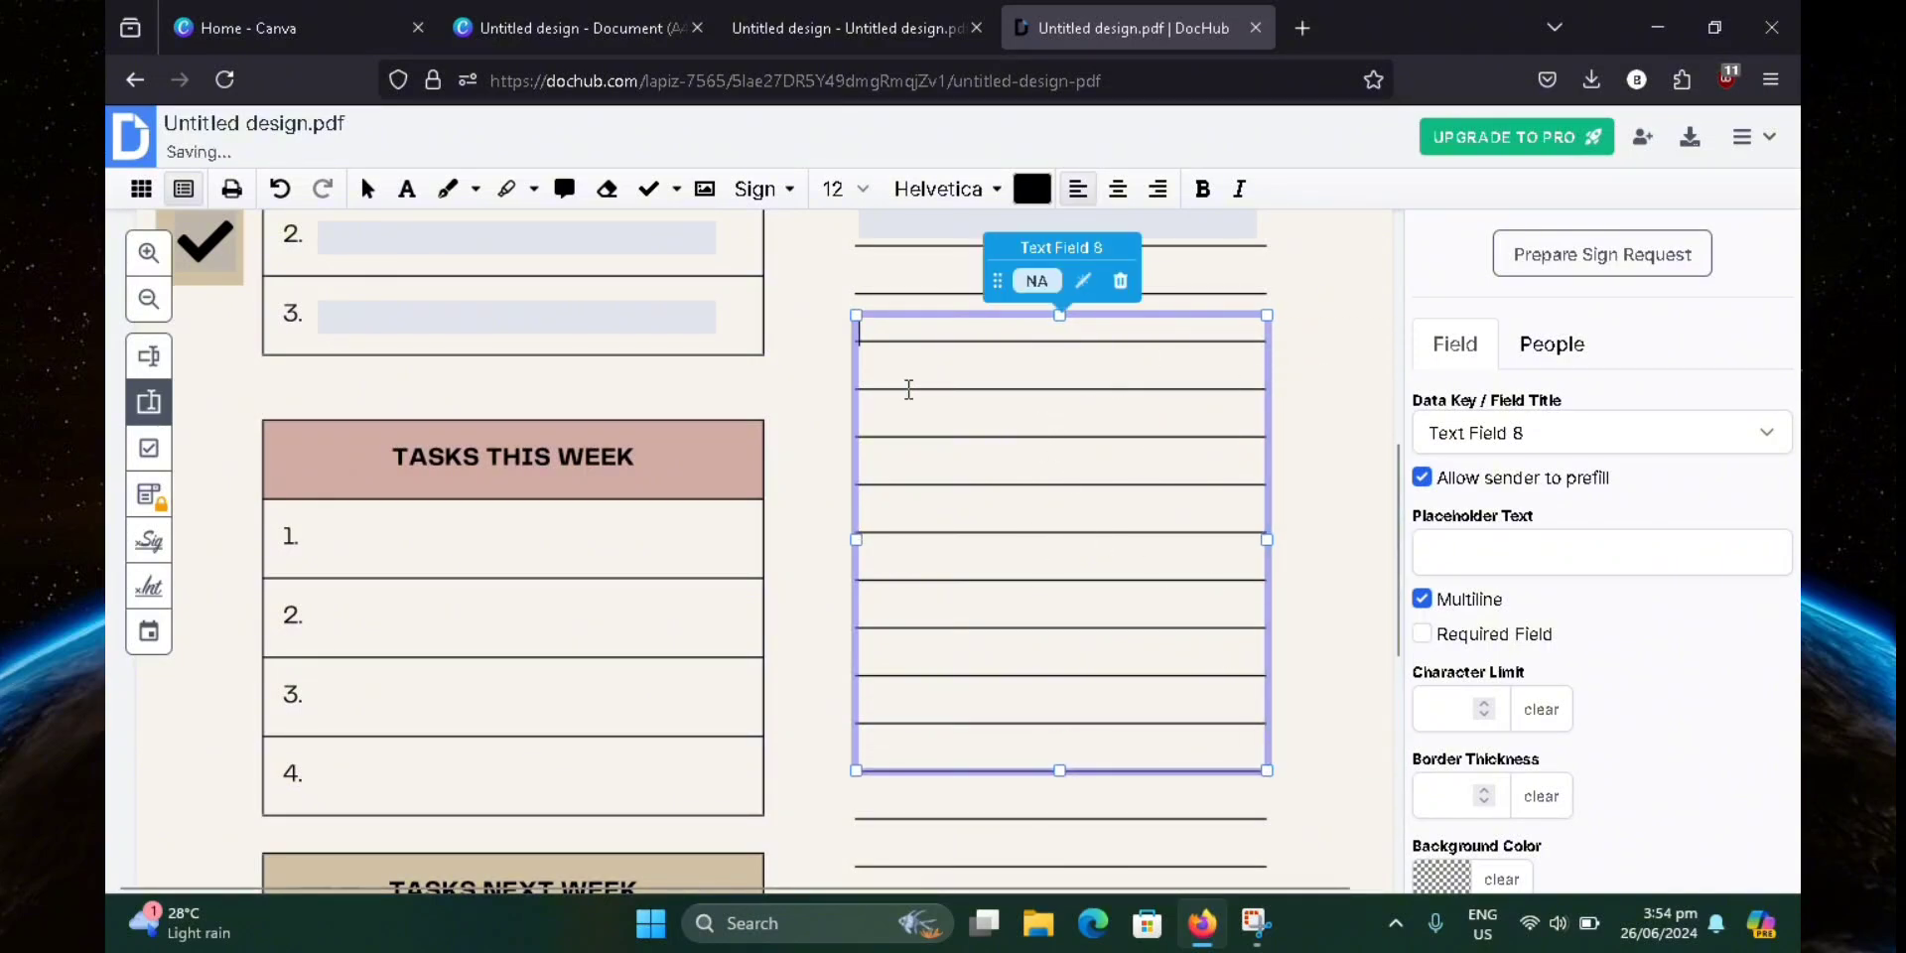
Test the text field on the first Notes line by entering "g" and clear it again.
scroll(993, 427, up, 5)
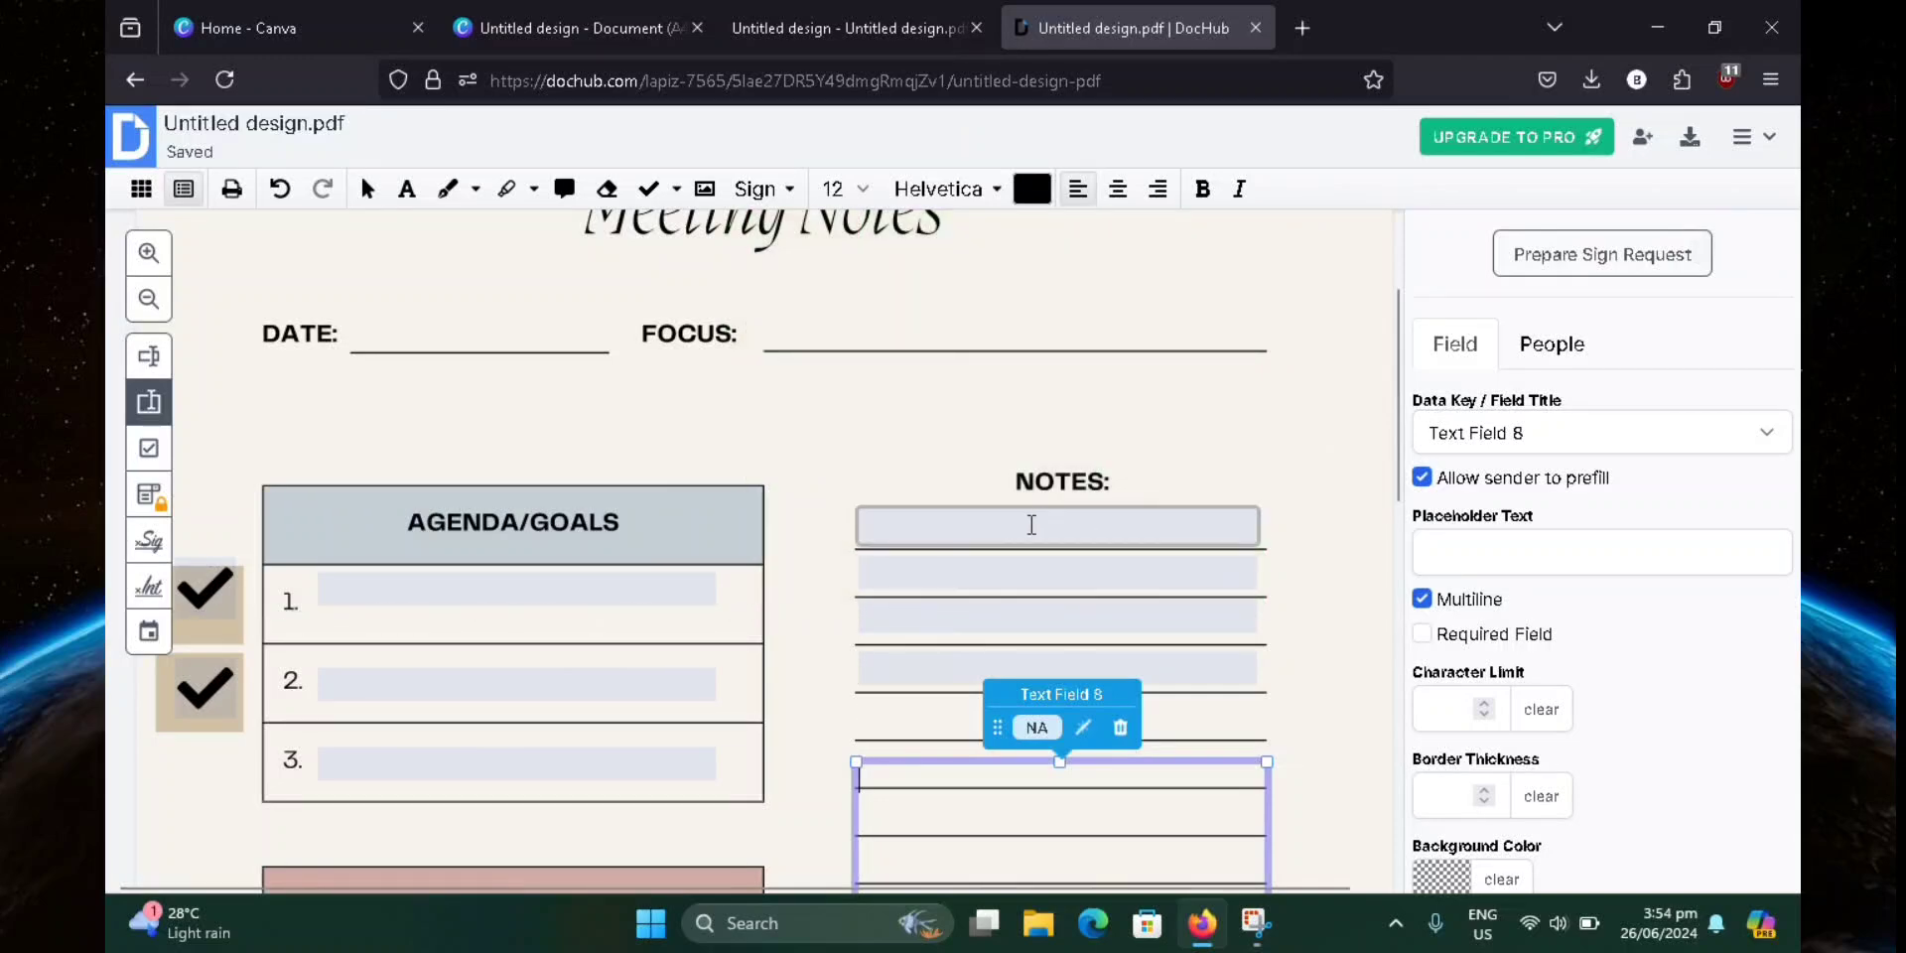
click(974, 526)
text(g)
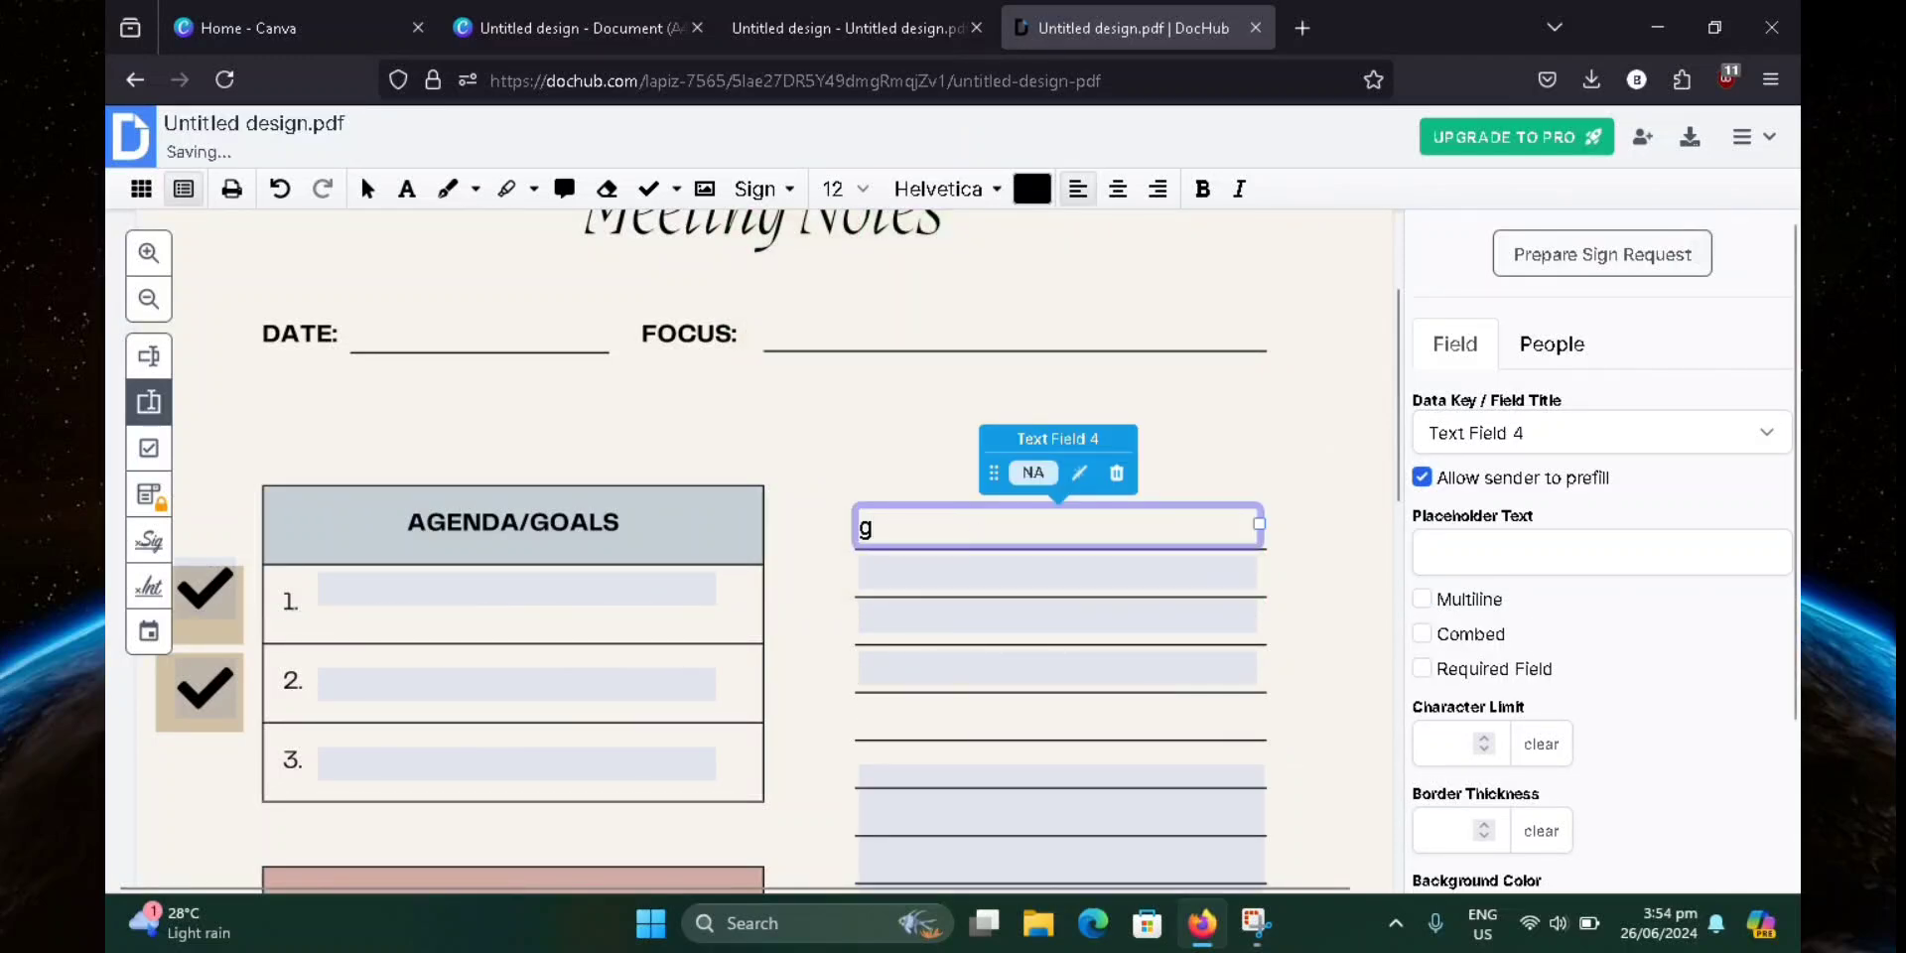
key(BackSpace)
key(BackSpace)
key(BackSpace)
key(BackSpace)
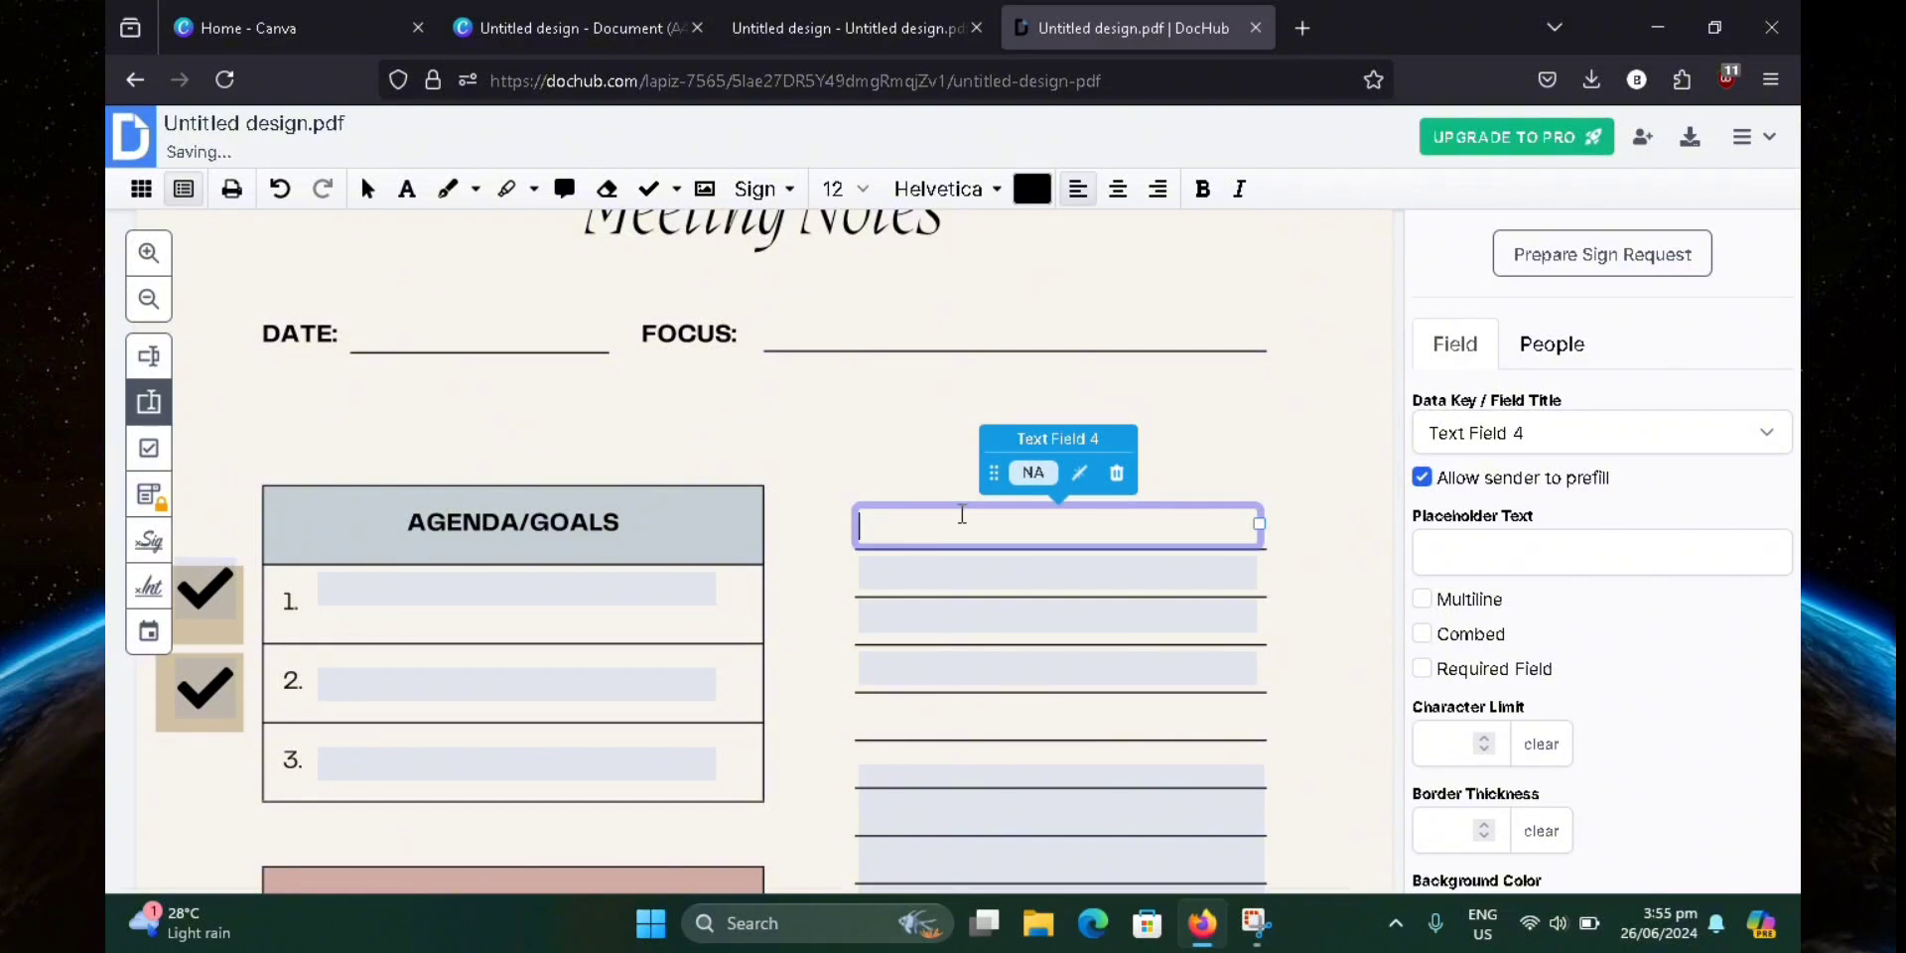
drag(1003, 457, 993, 502)
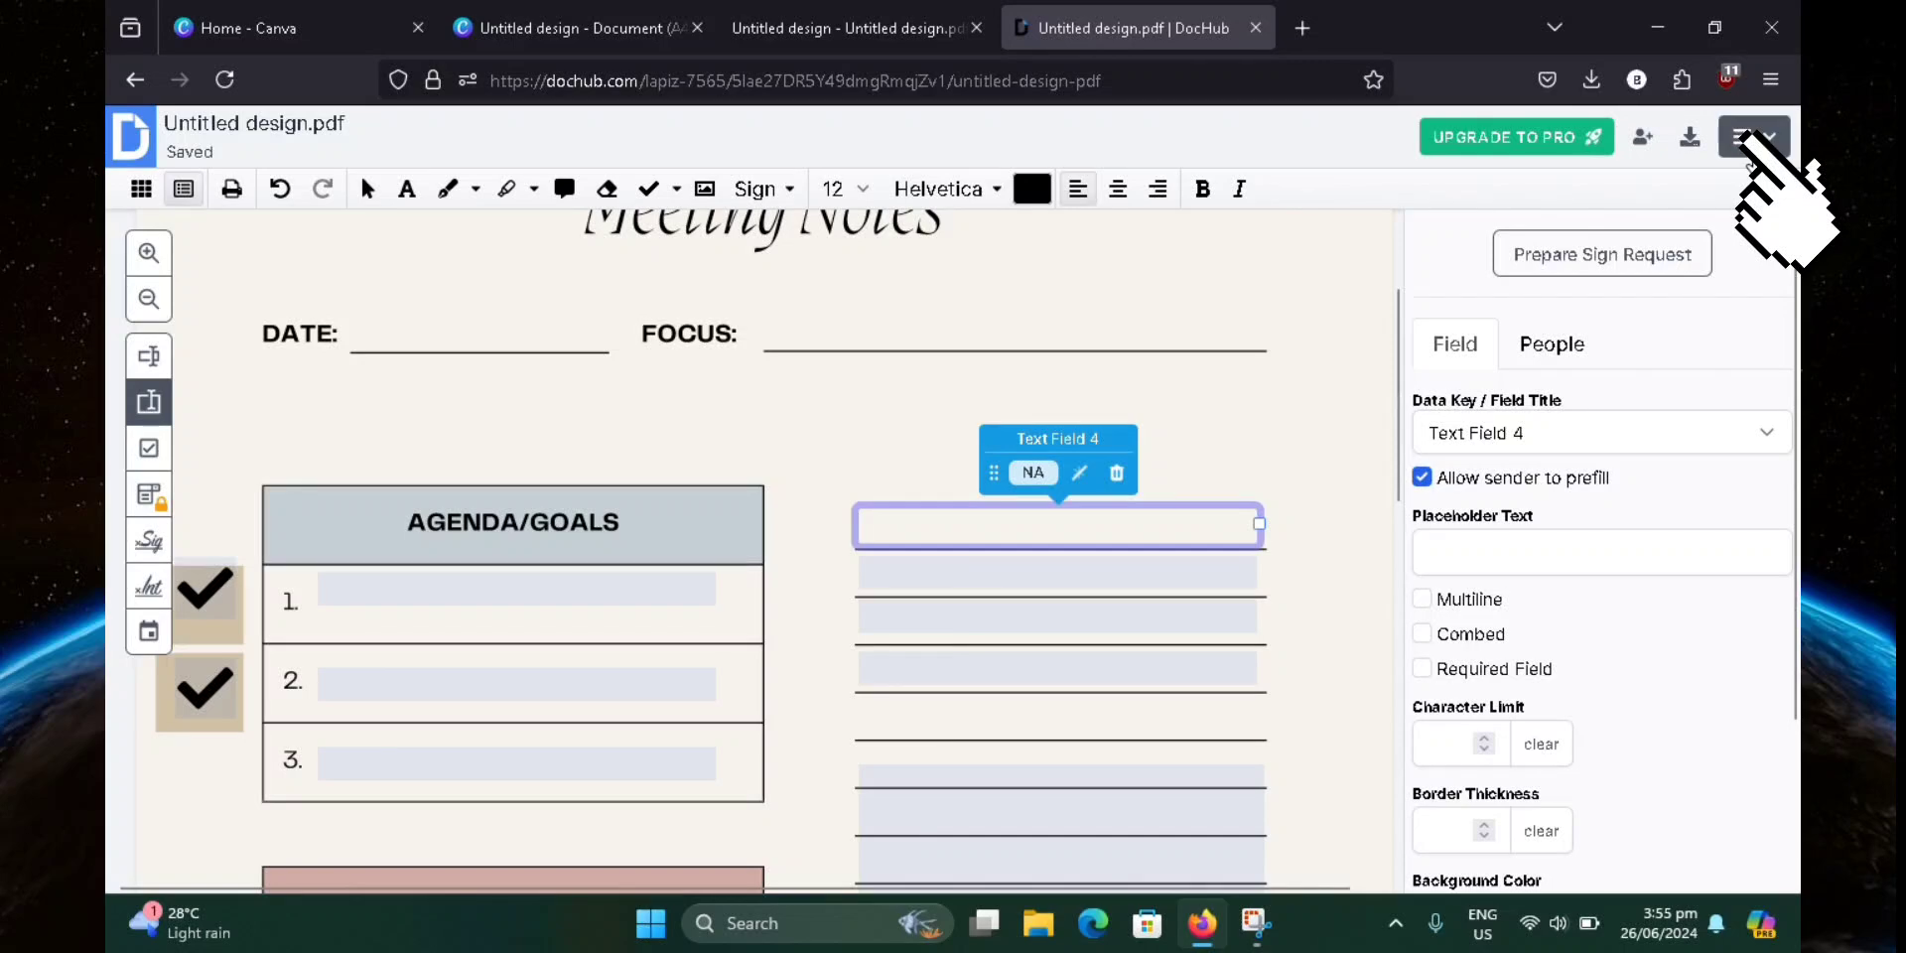
Export the form's Document content to the computer as a download.
click(1759, 144)
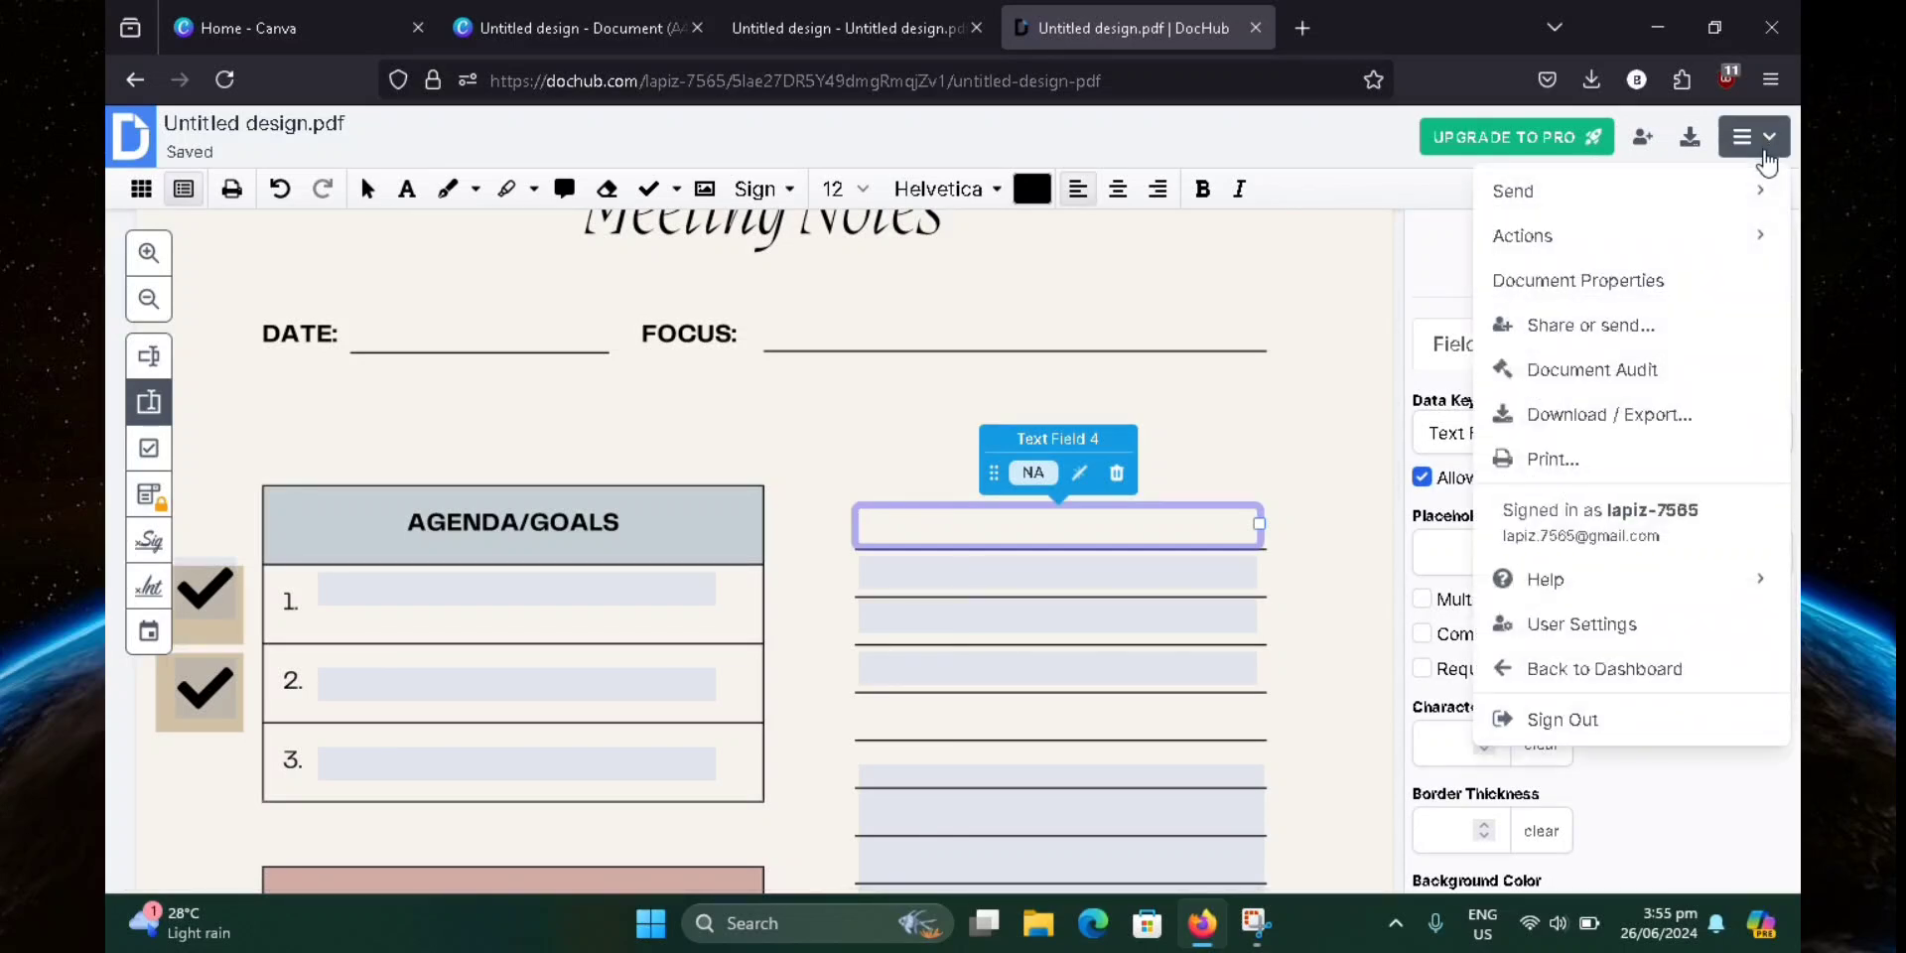
click(1608, 415)
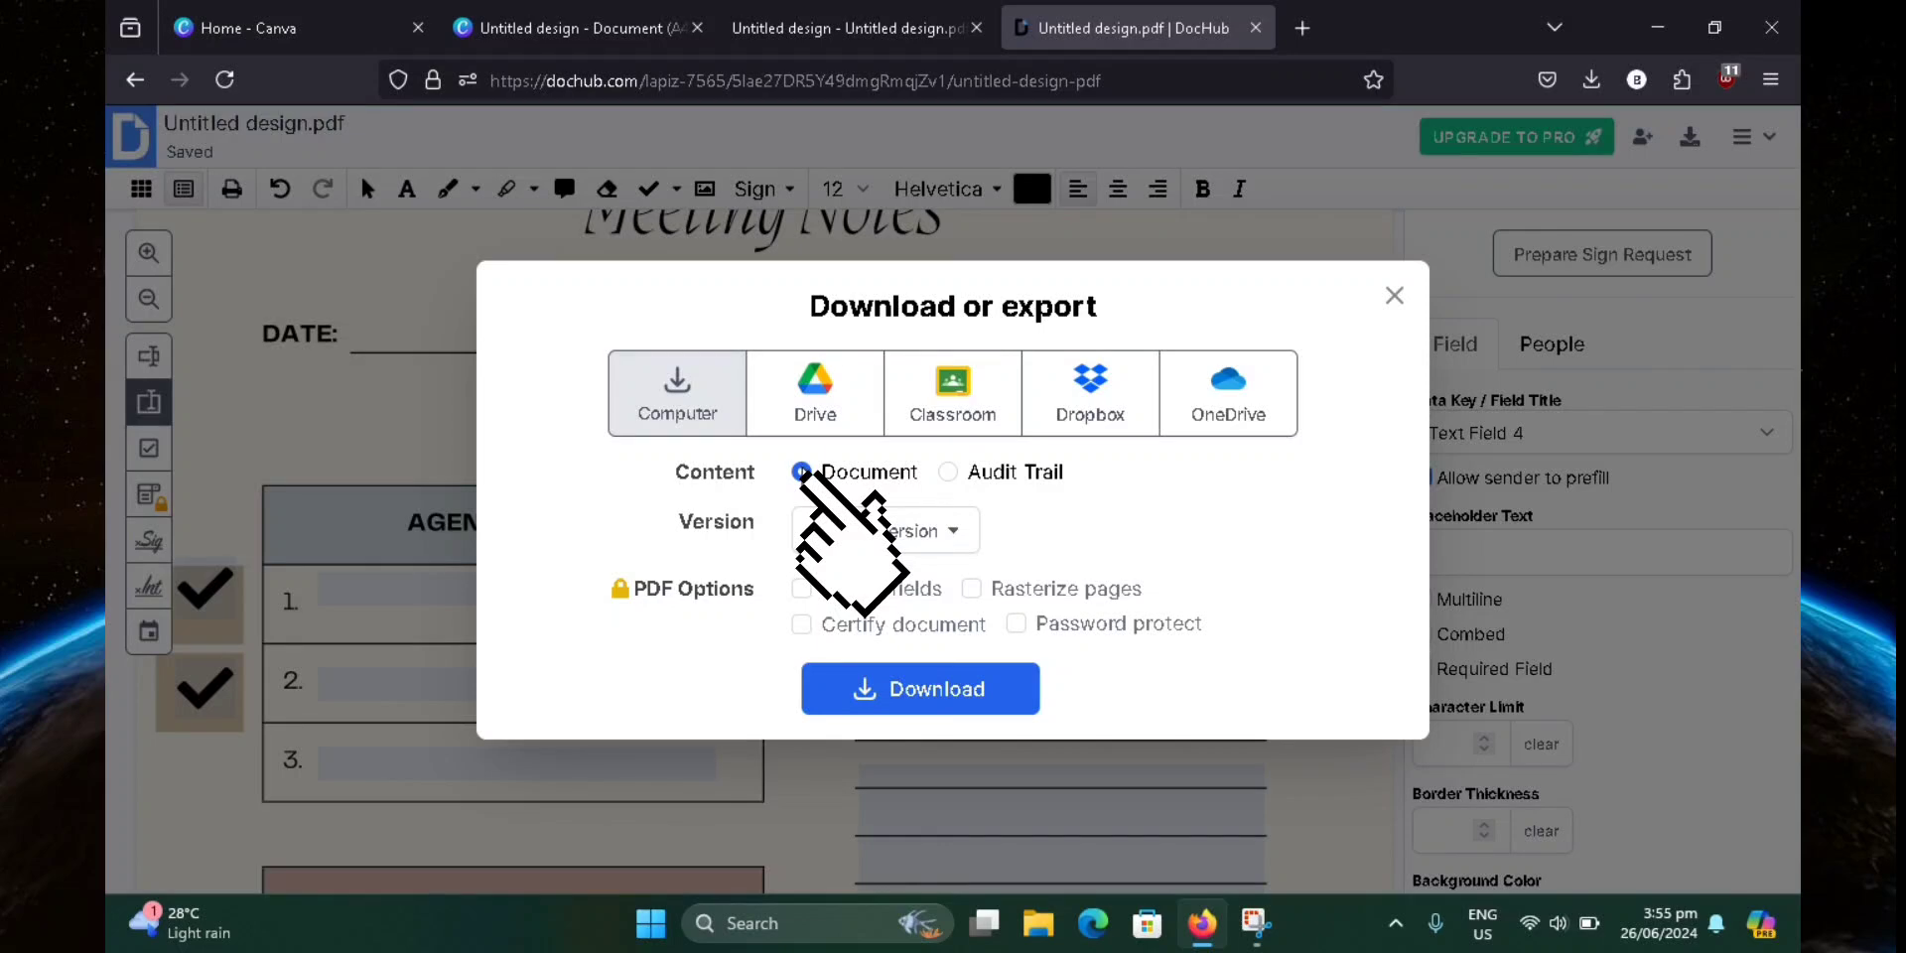
click(929, 699)
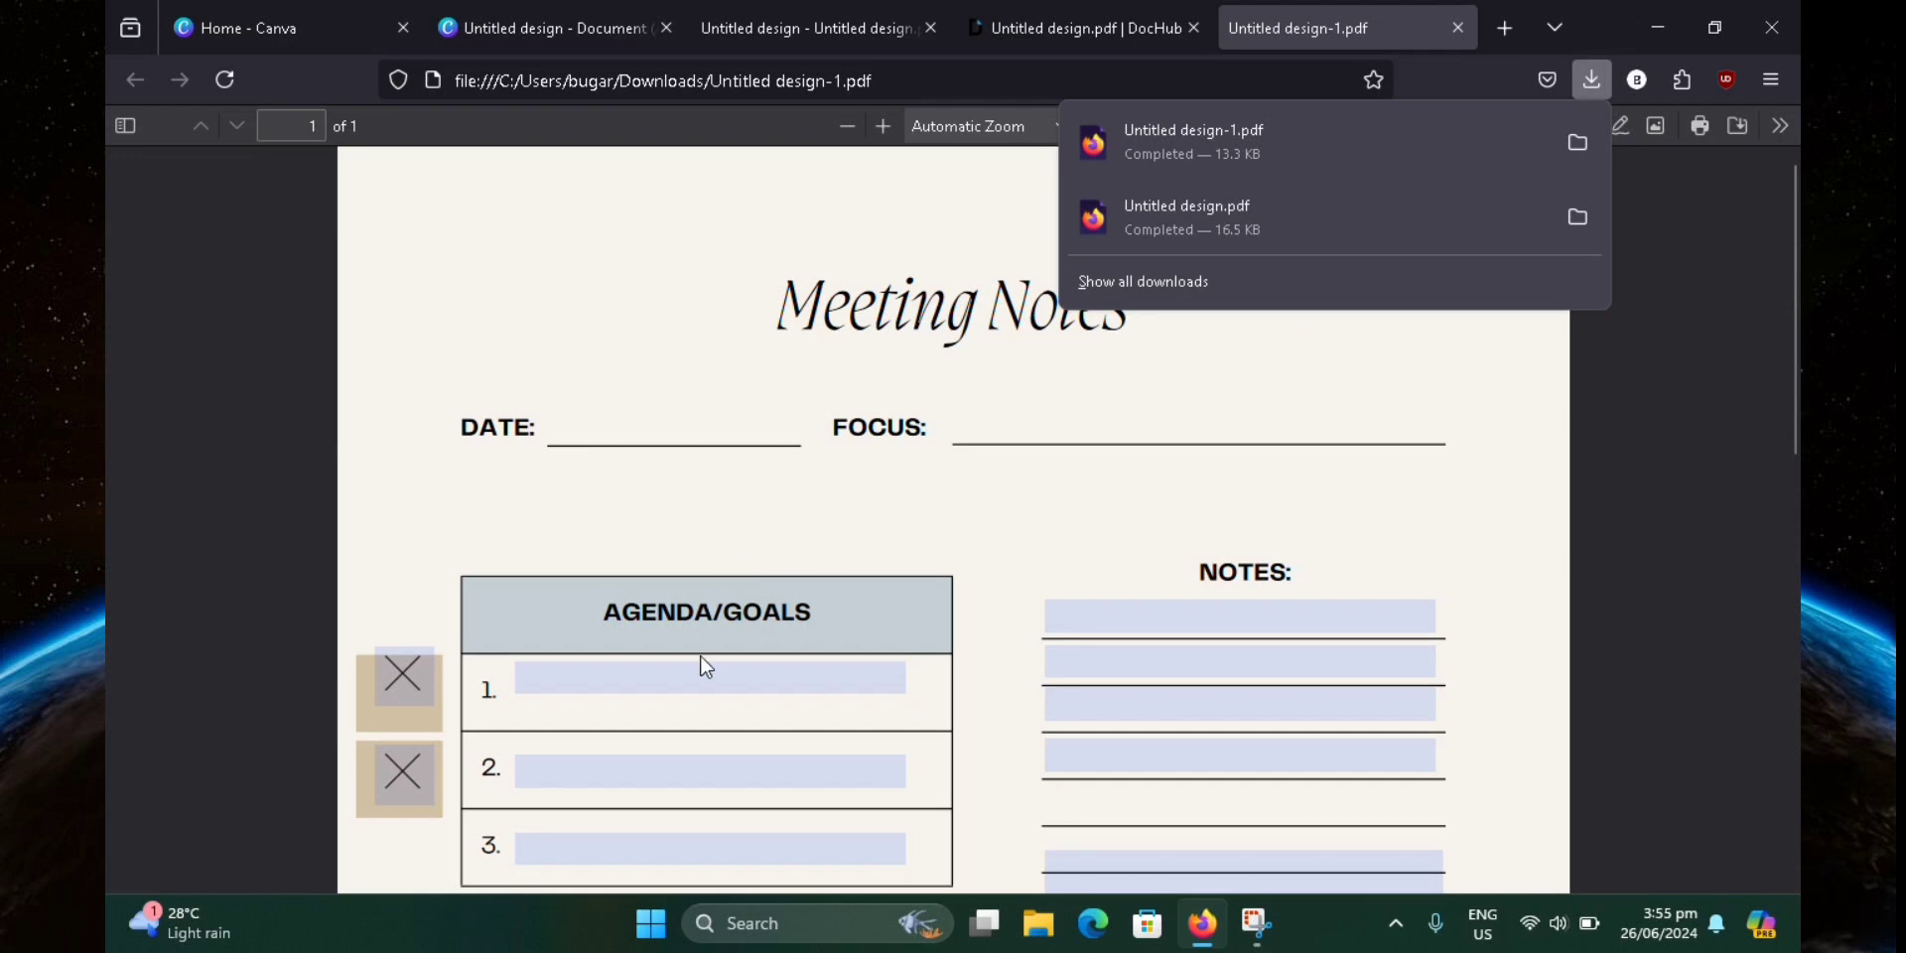
Test the checkboxes of Agenda/Goals items 1 and 2 in the downloaded Untitled design-1.pdf by unticking and ticking them again.
click(415, 675)
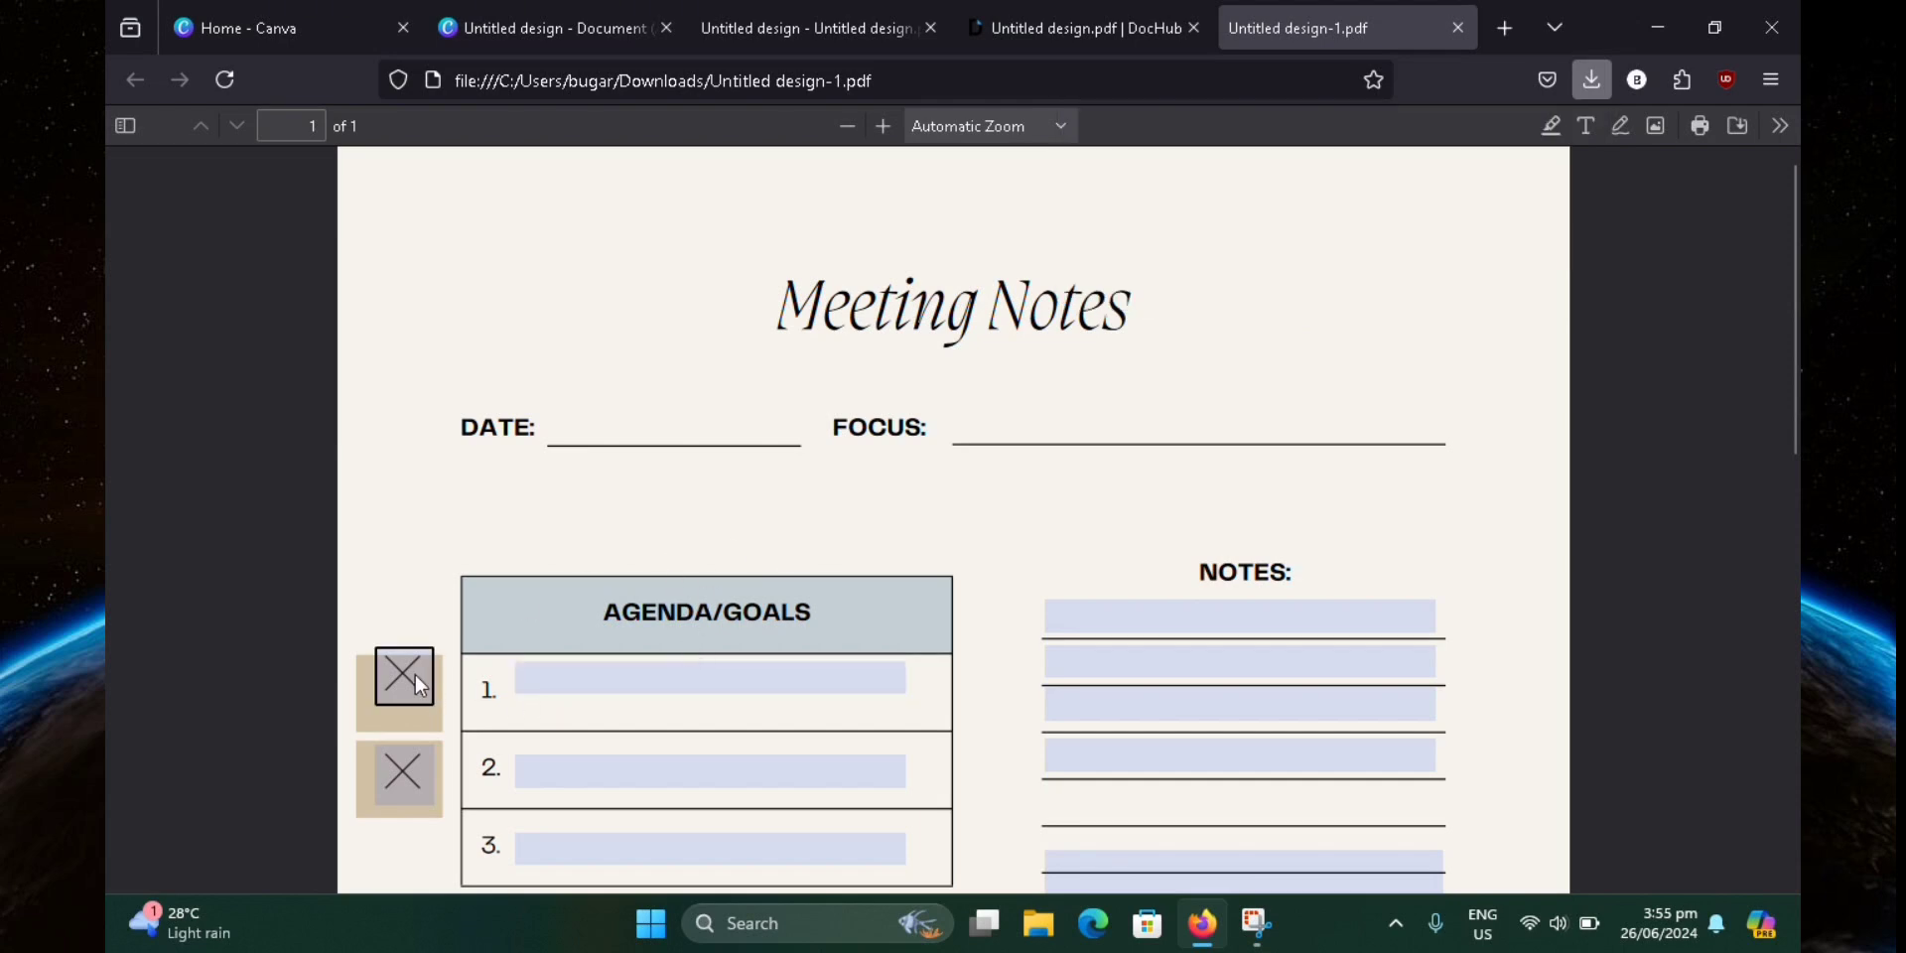
click(415, 675)
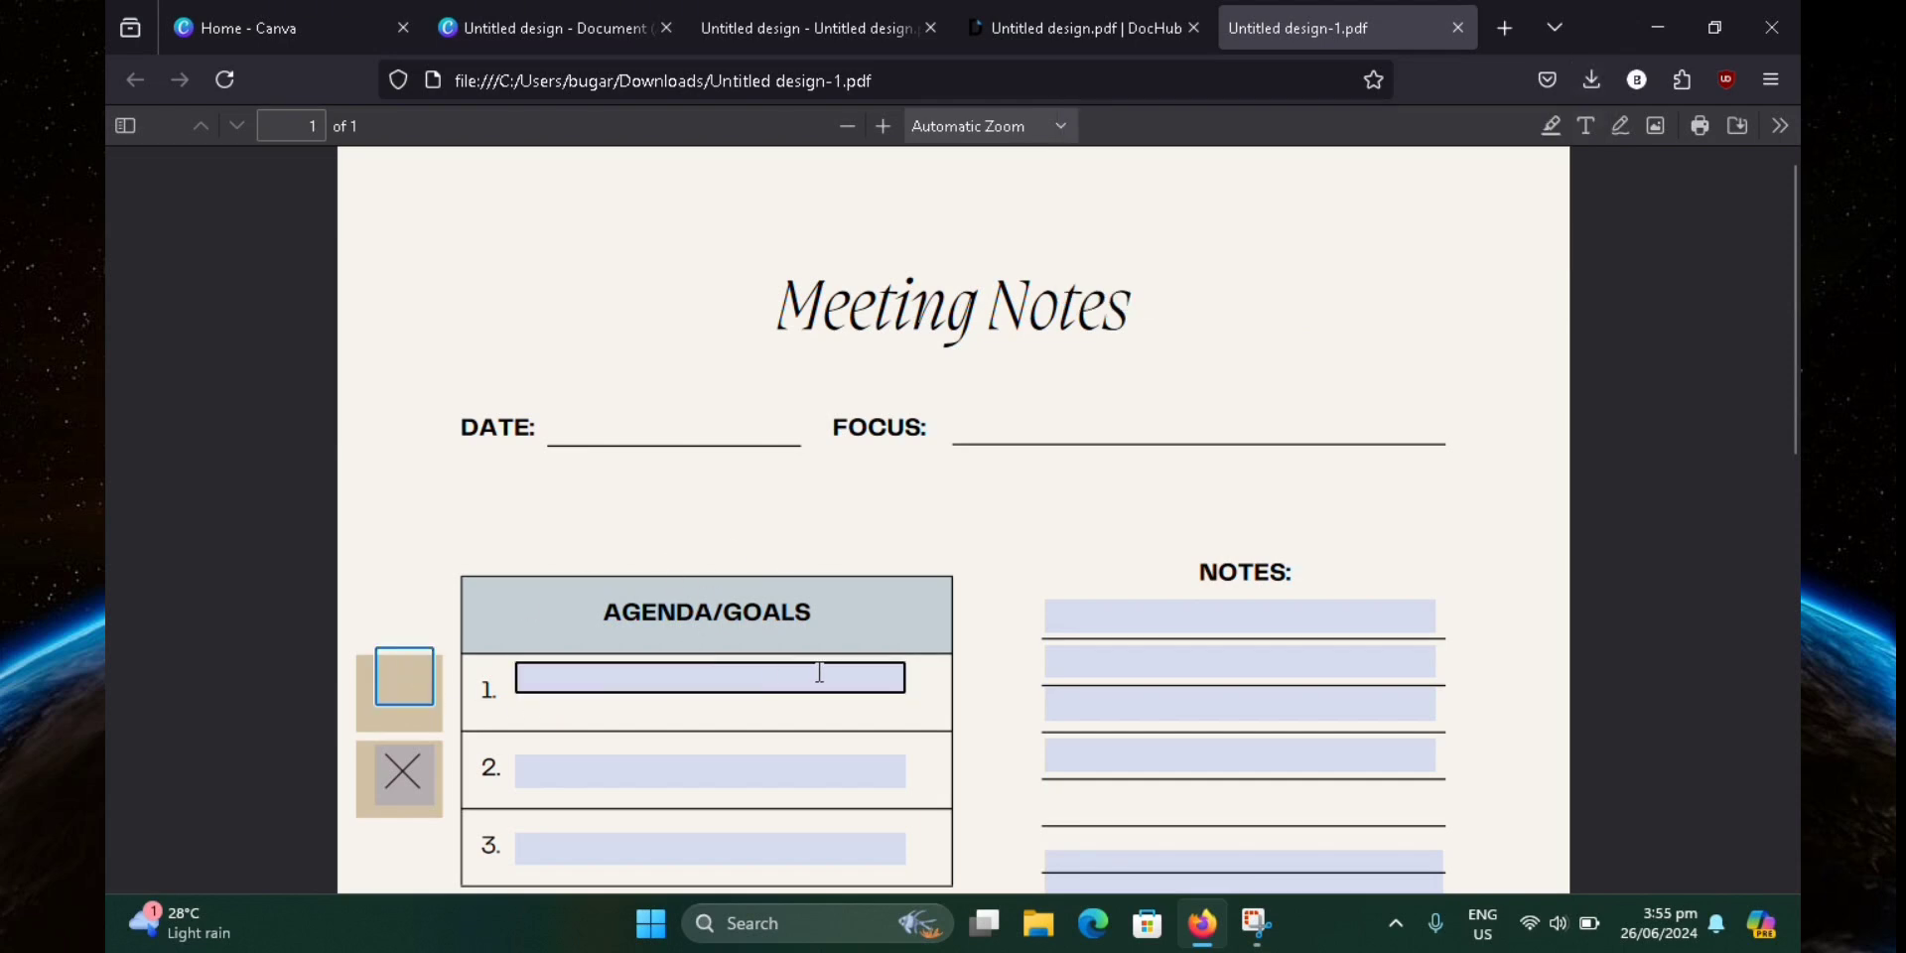
click(414, 744)
click(430, 698)
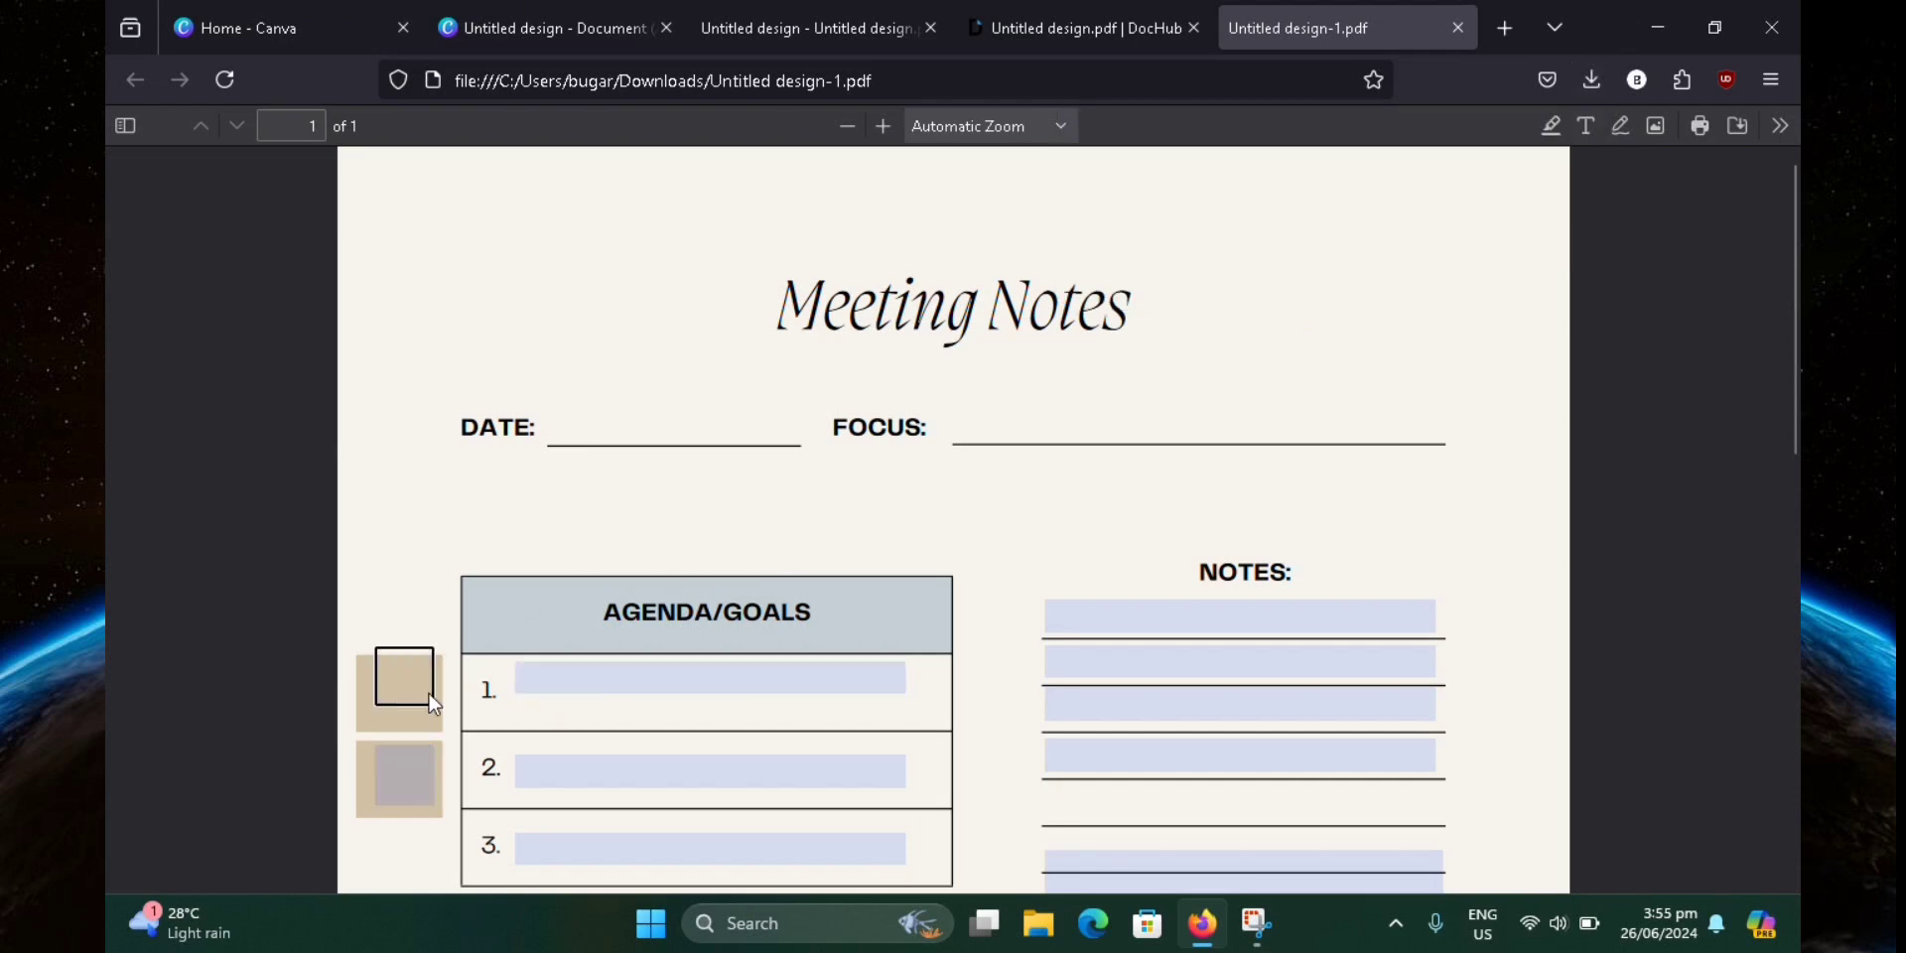
click(400, 774)
Enter "djsaljdasijdiaosdjasd" in Agenda/Goals item 1 and "sadajsfkjadbkjabsd" on the second Notes line.
click(625, 676)
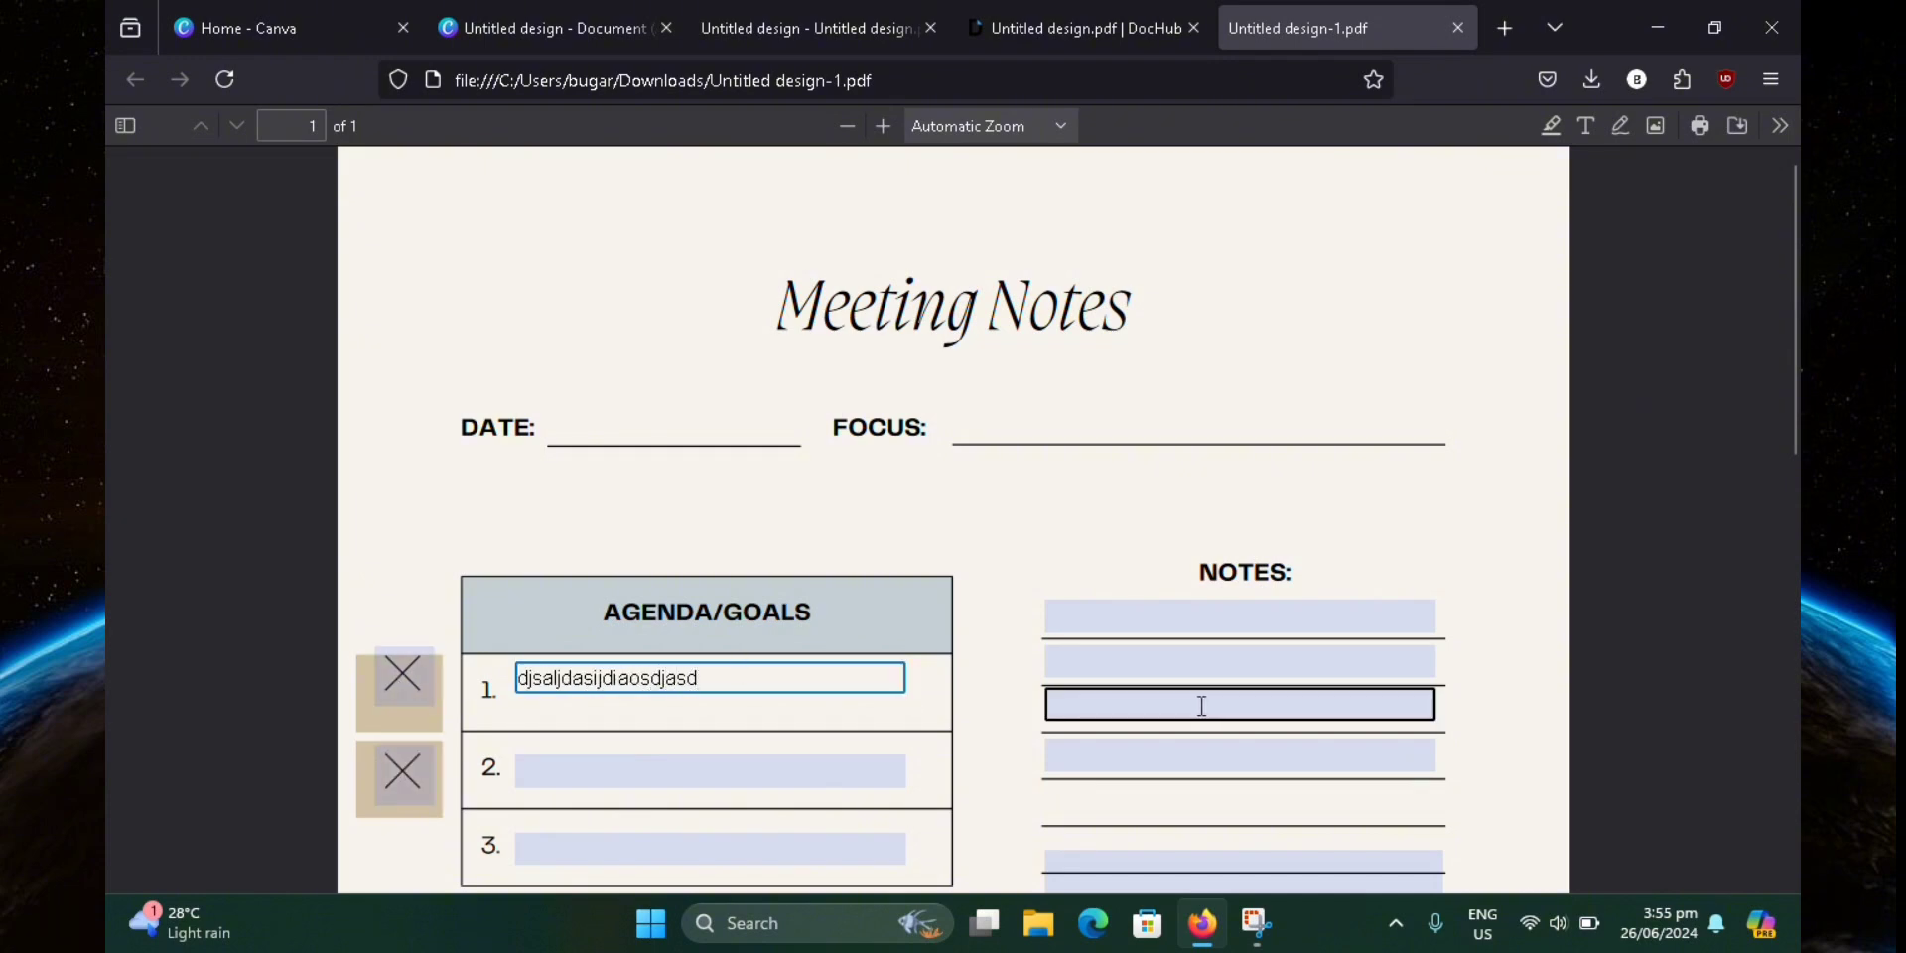
click(1168, 663)
text(sadajsfkjadbkjabsd)
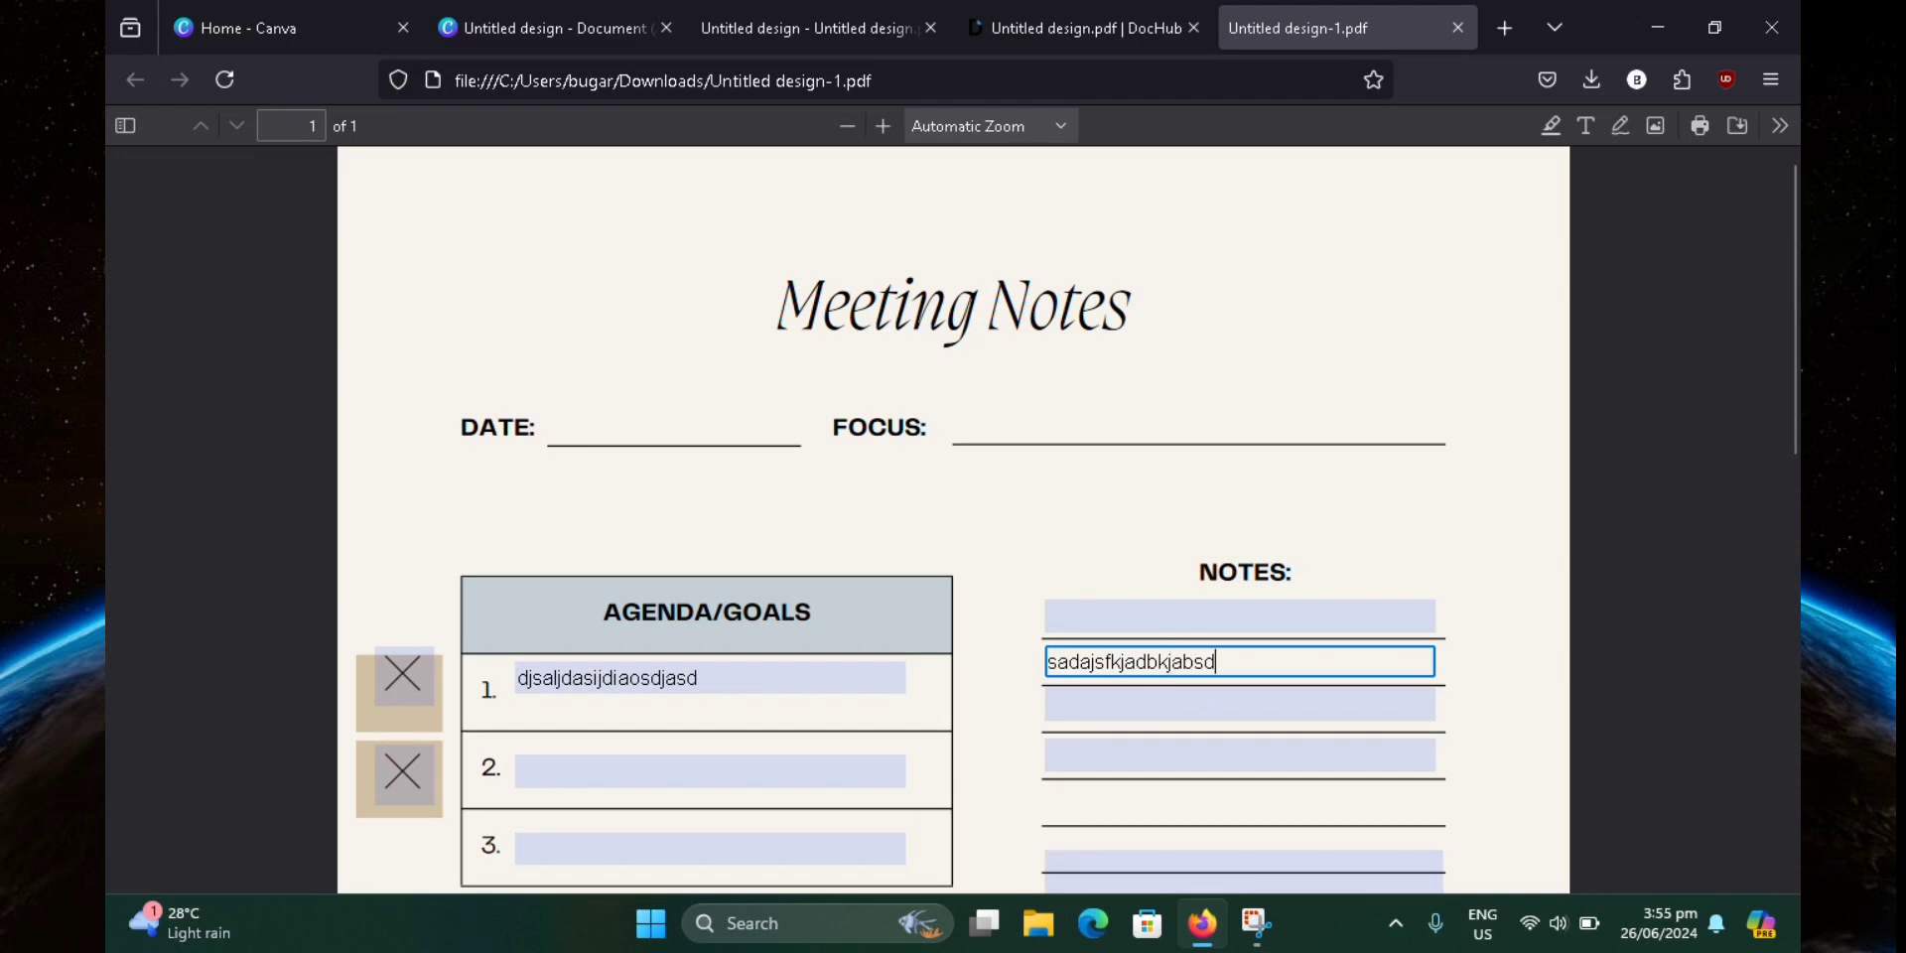
Enter "daskuhdjcbxjk slahdivoashdd" in the large paragraph field under Notes and return to the third Notes line.
scroll(1218, 617, down, 5)
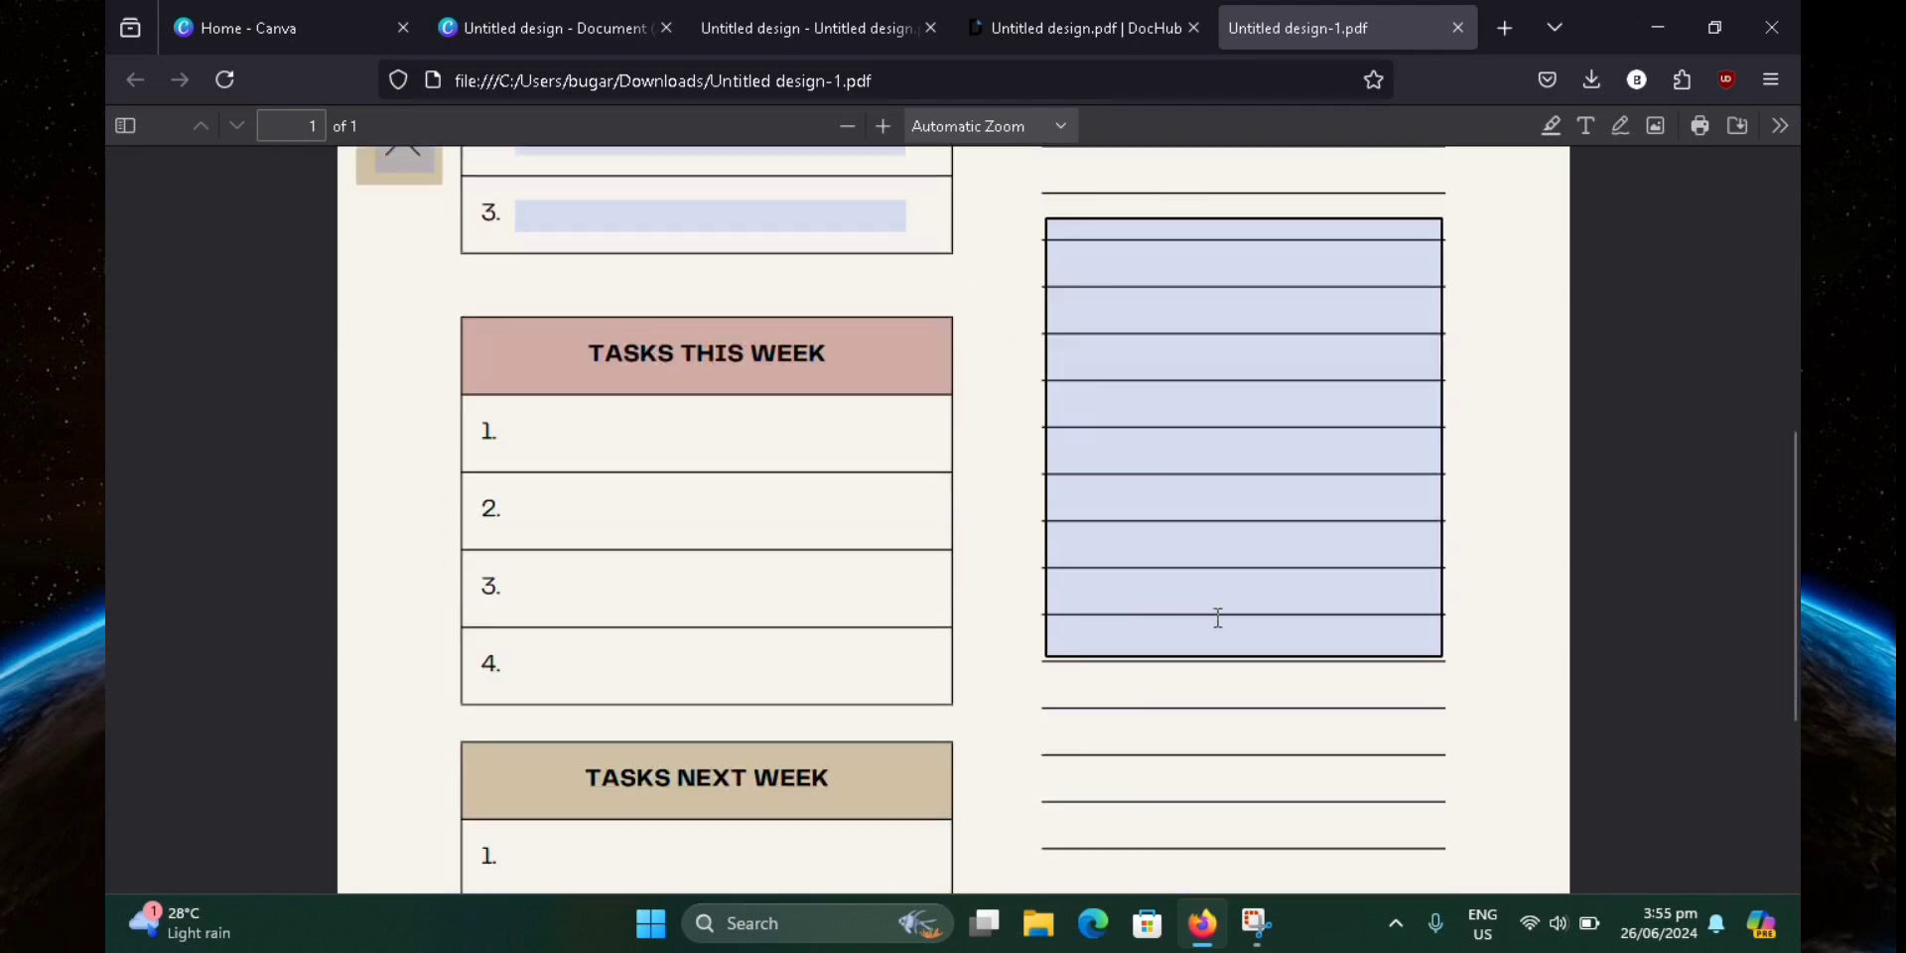
click(1107, 248)
text(daskuhdjc)
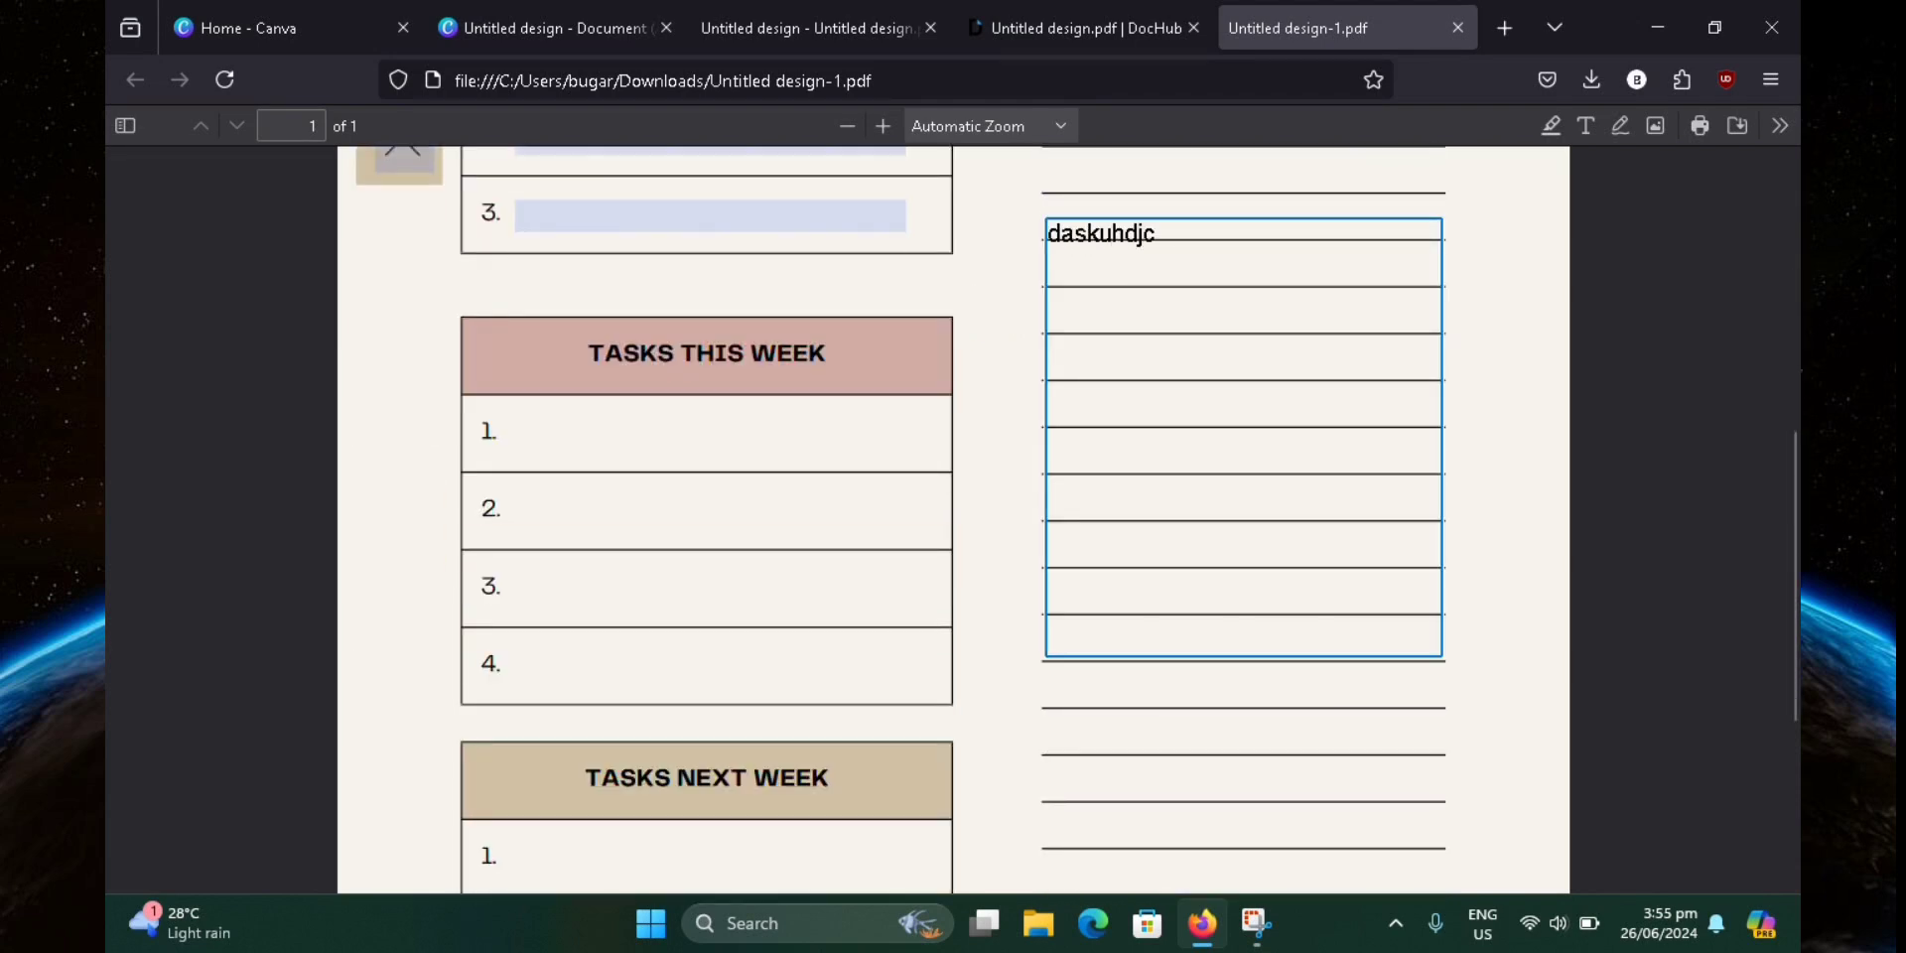
text(bxjk slahdivoashdd)
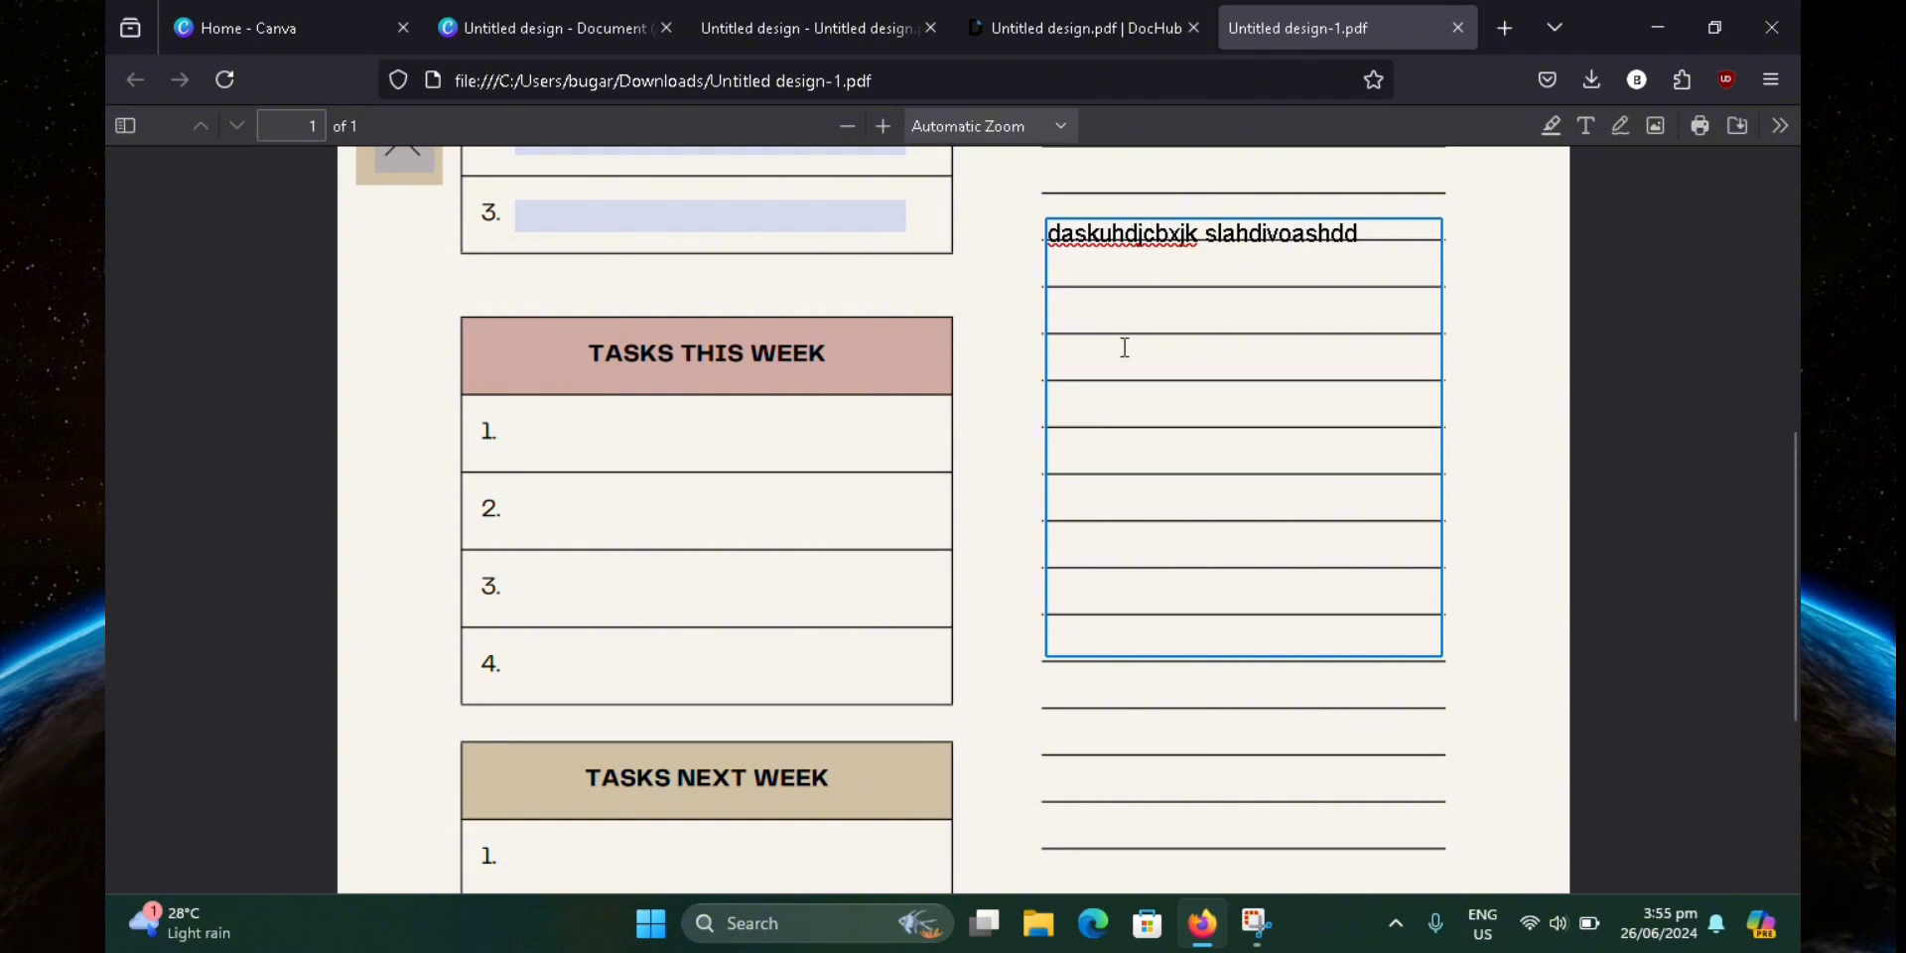
scroll(1124, 347, up, 5)
click(1162, 441)
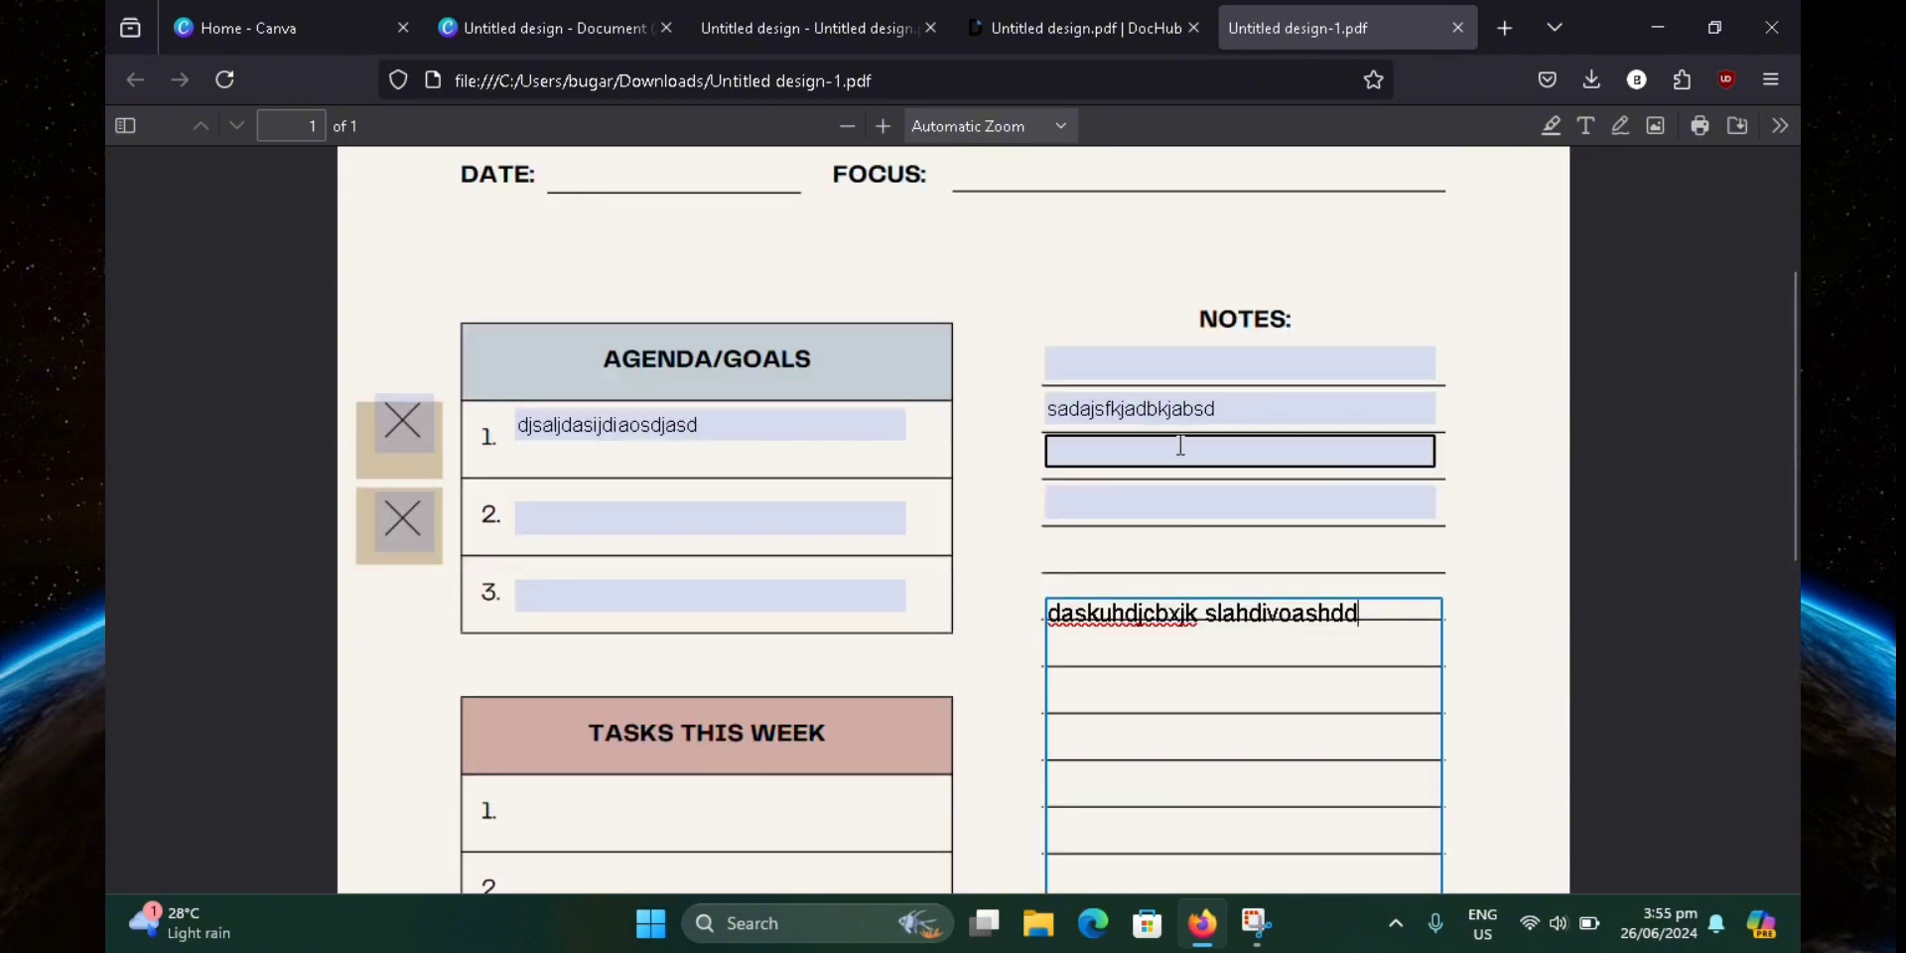